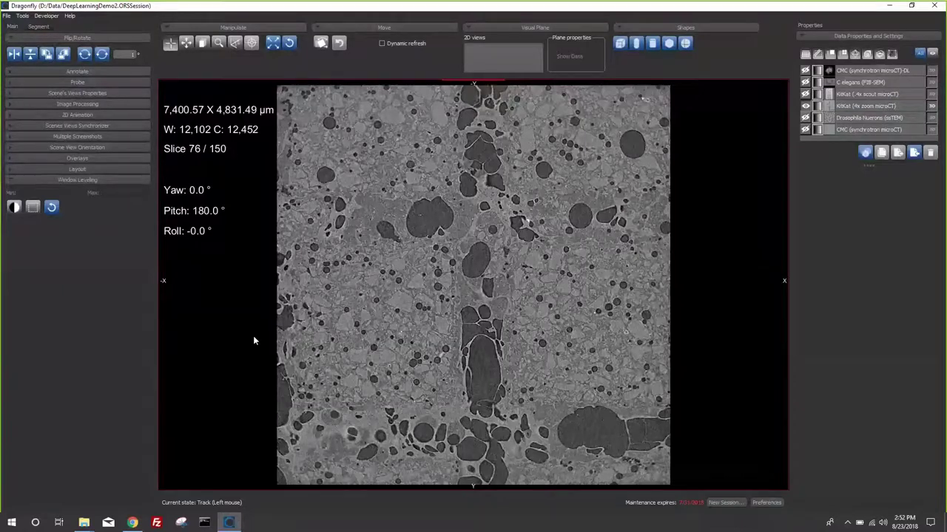
- Launch the Deep Learning Trainer from the Tools menu and return to Dragonfly while it loads
left_click(25, 16)
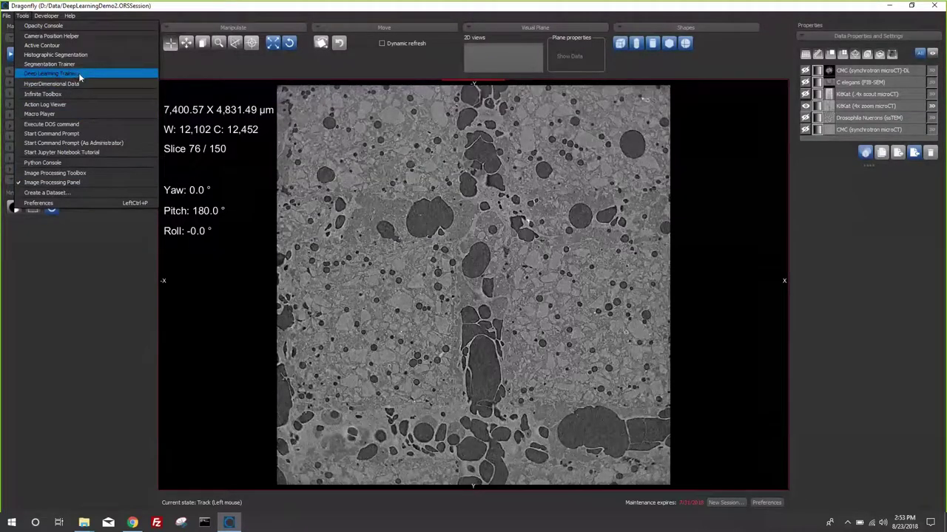
left_click(79, 75)
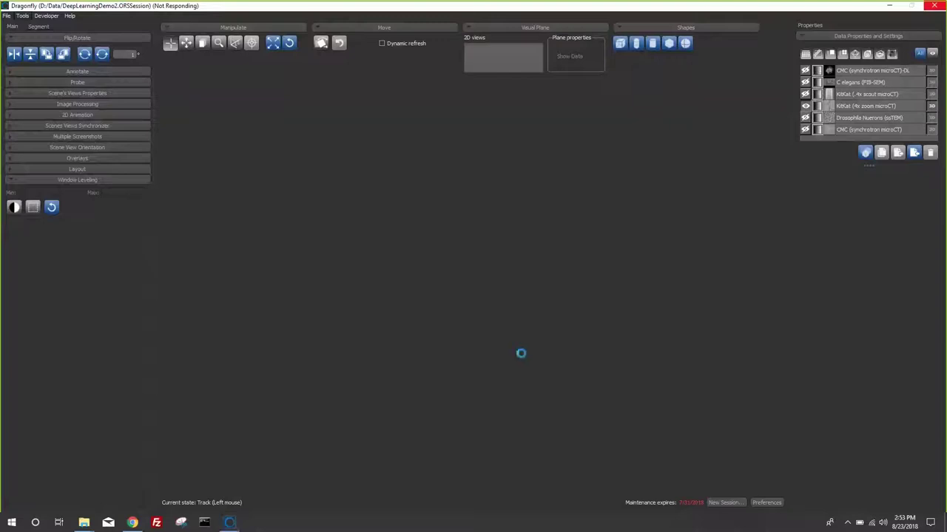
left_click(231, 523)
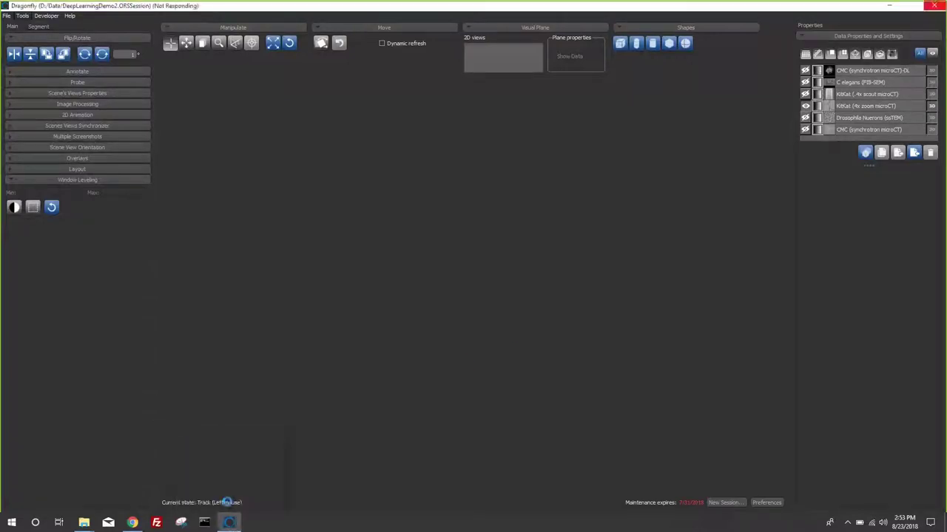
left_click(231, 523)
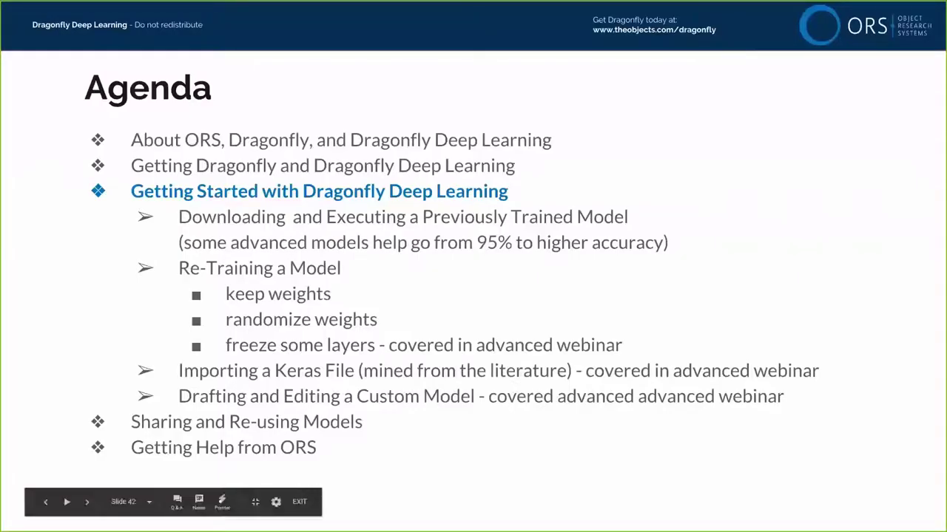
key("alt+Tab")
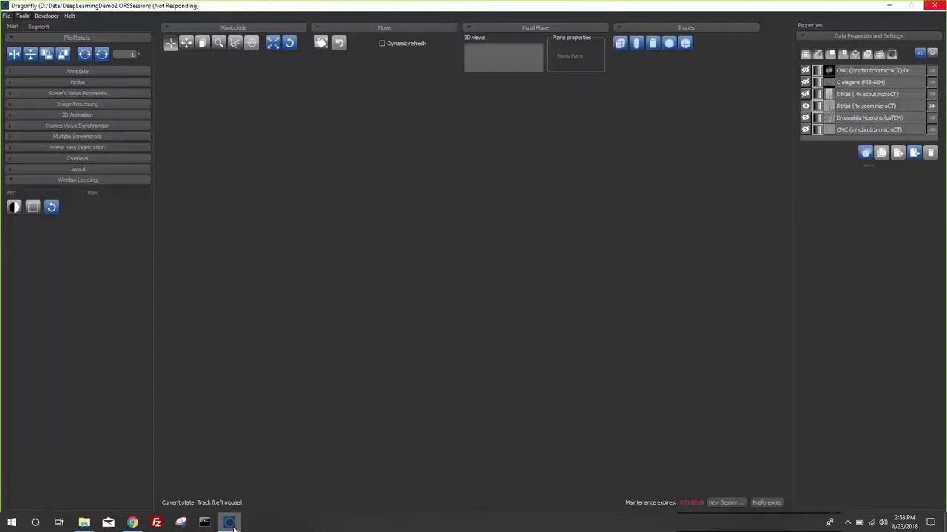
mouse_move(230, 519)
left_click(237, 502)
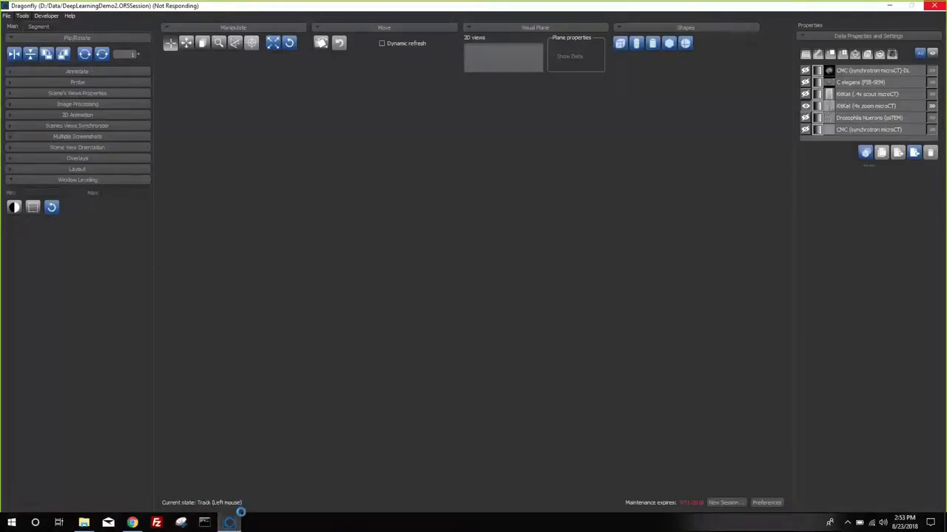
right_click(232, 523)
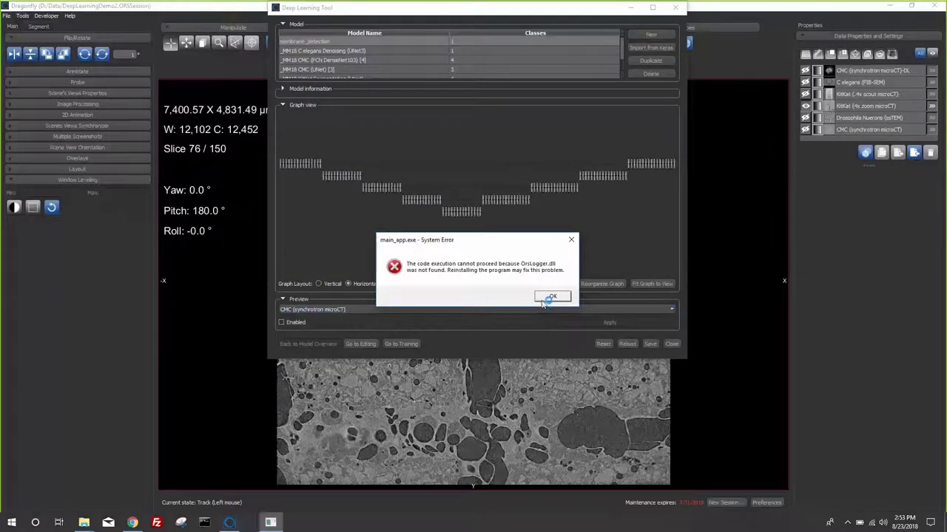
- Dismiss the missing OrsLogger.dll system error and bring the Deep Learning Tool to the front
left_click(553, 297)
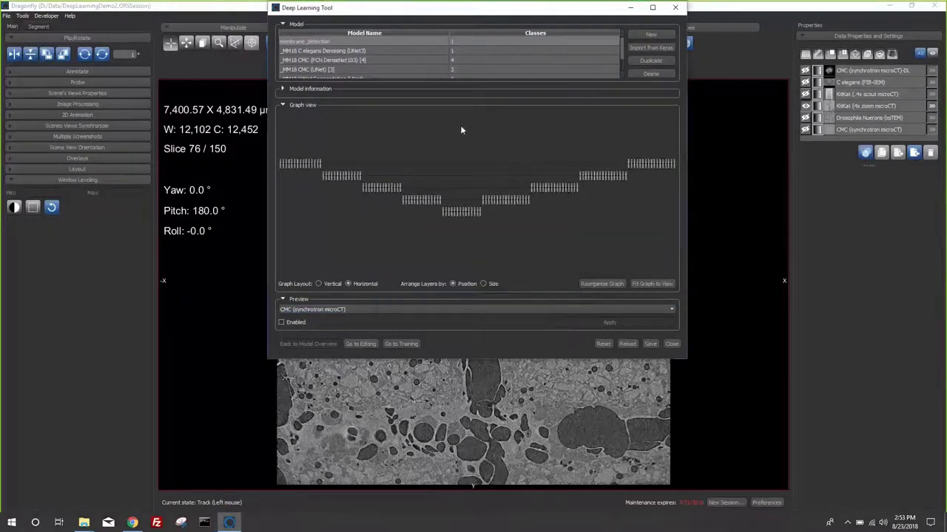
left_click(400, 49)
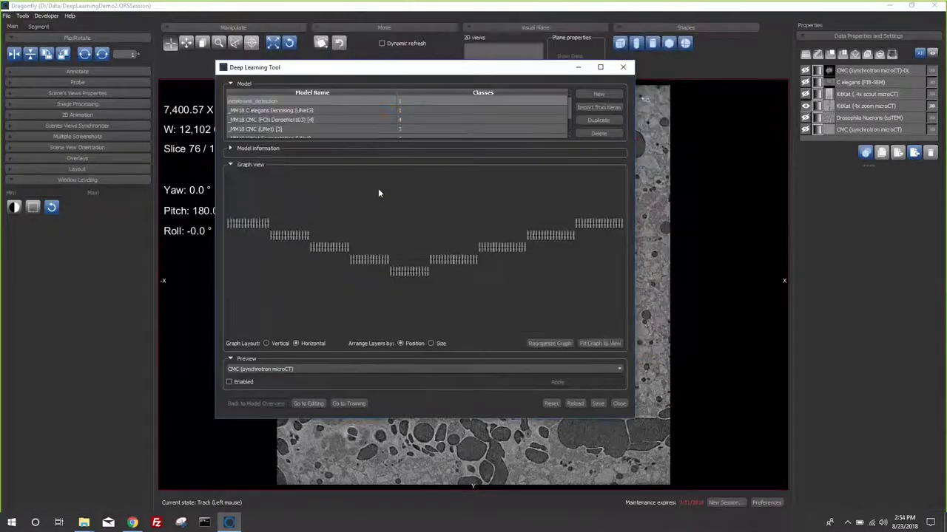
left_click(21, 16)
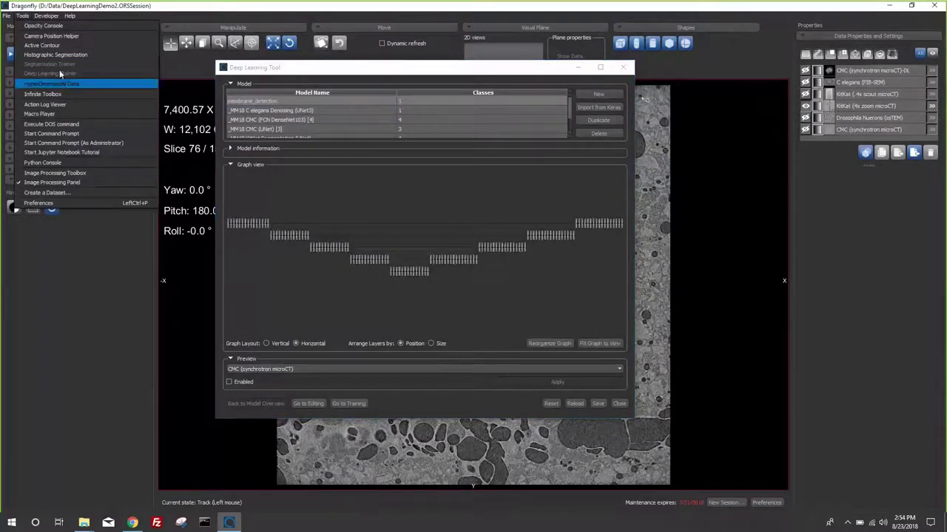
left_click(314, 75)
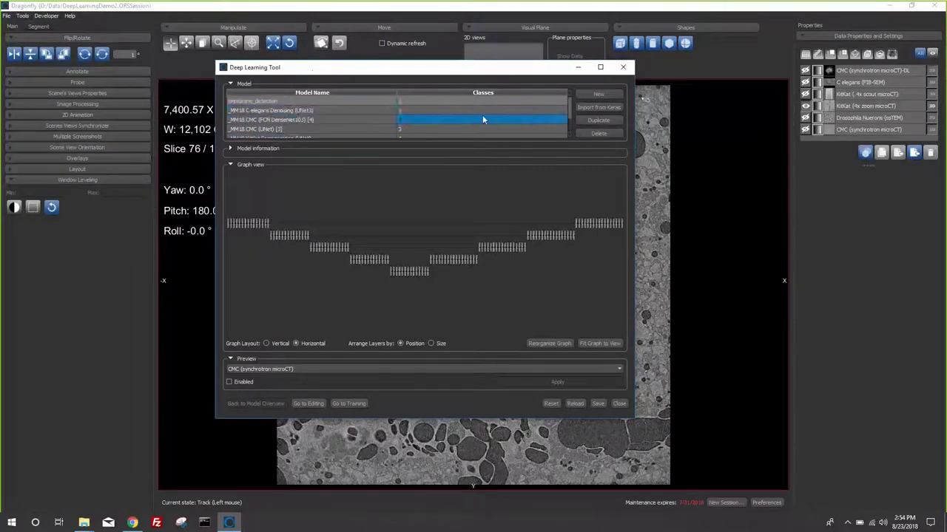
- Scroll through the Deep Learning Tool's model list to review the available models
scroll(574, 133, "down", 2)
scroll(570, 105, "up", 2)
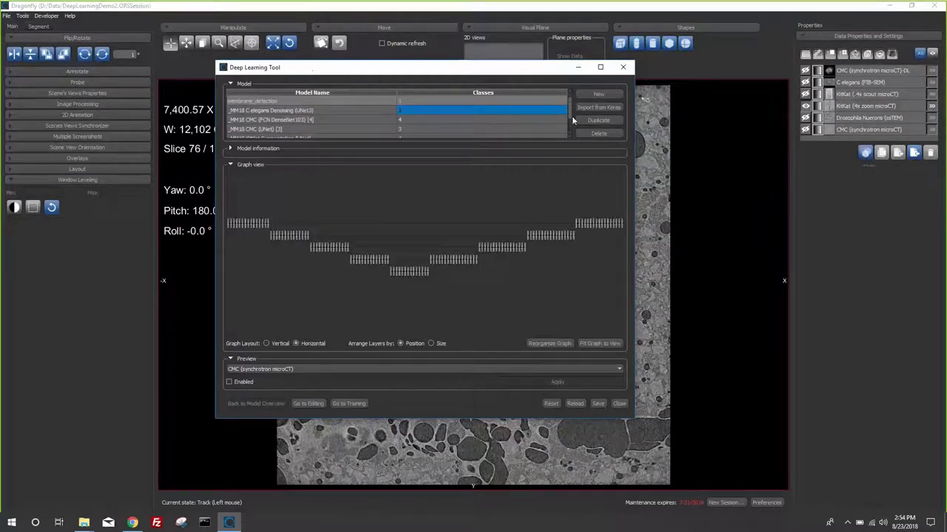
scroll(574, 118, "down", 2)
scroll(571, 107, "up", 2)
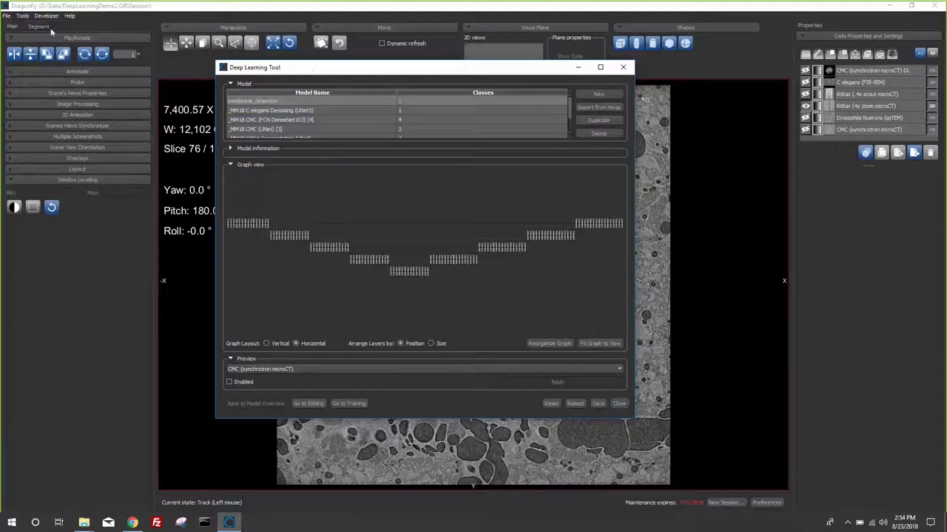
left_click(22, 18)
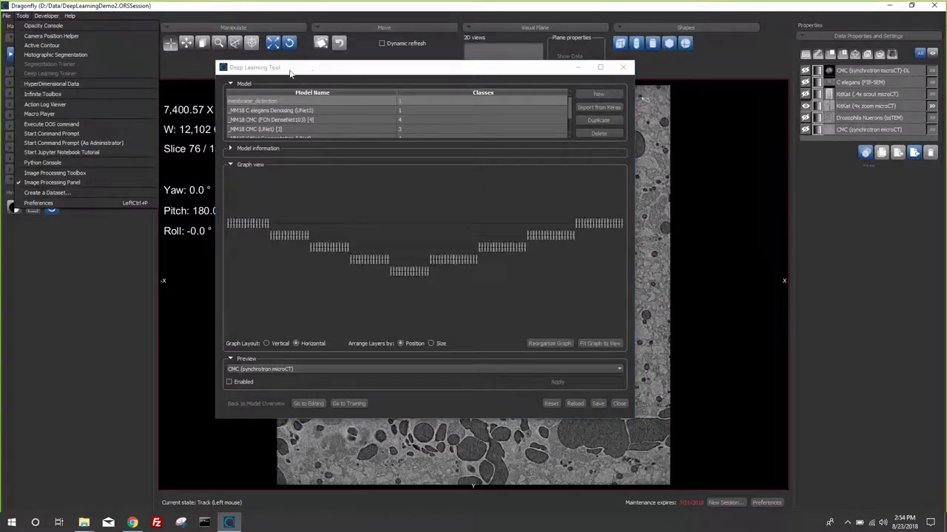
- Open the Infinite Toolbox site and sign in with the account e-mail and password, ticking Remember me
left_click(48, 94)
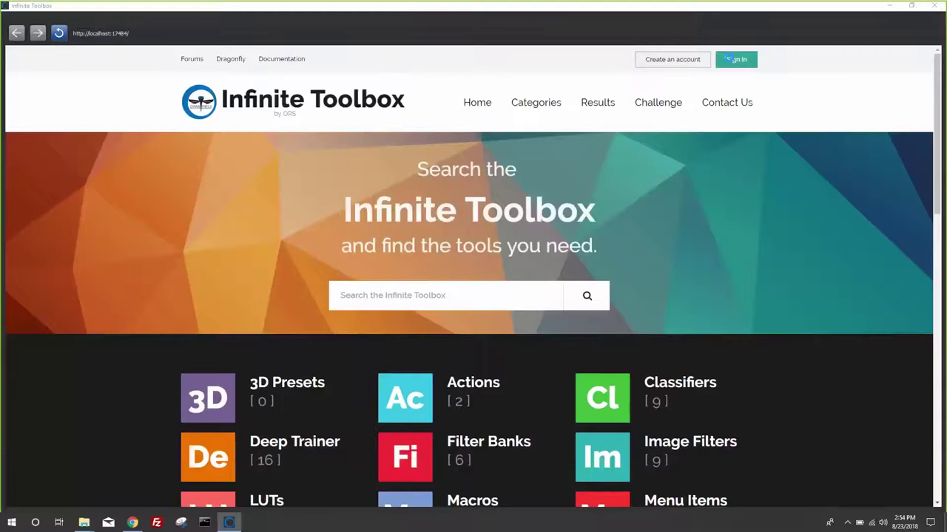
left_click(734, 59)
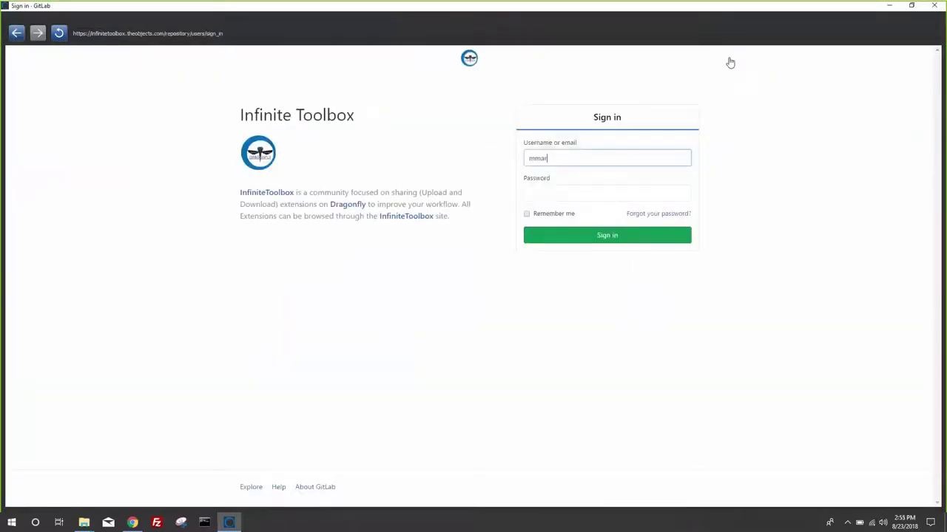
key("Tab")
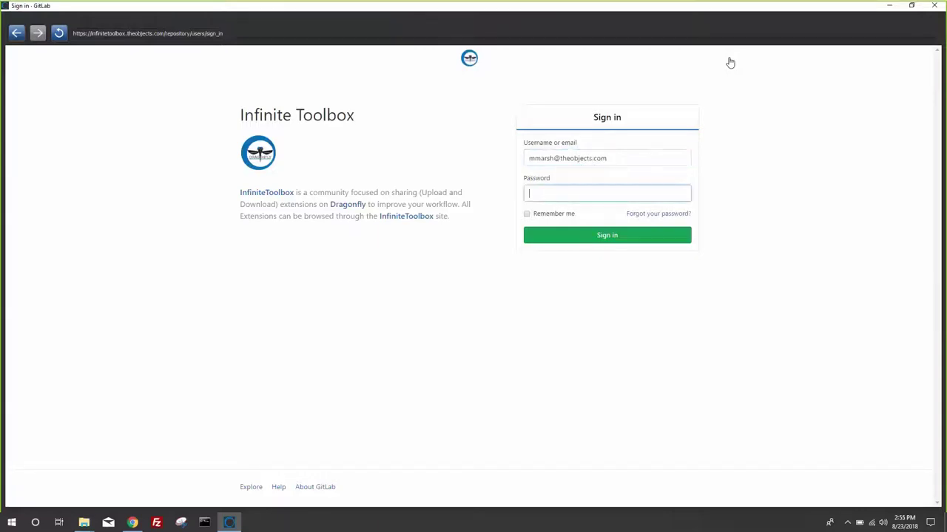
key("ctrl+v")
left_click(528, 214)
left_click(544, 233)
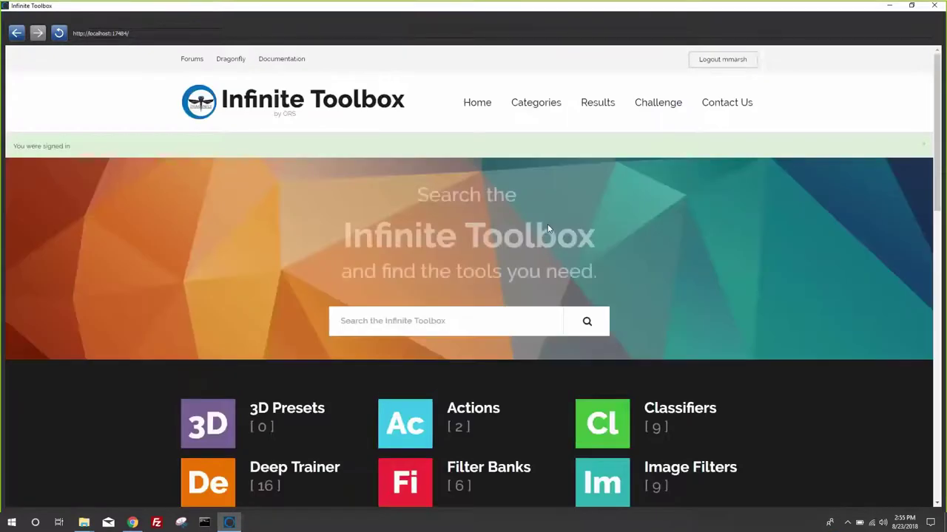
- Browse the Macros category page of recorded-workflow extensions
left_click_drag(935, 193, 934, 258)
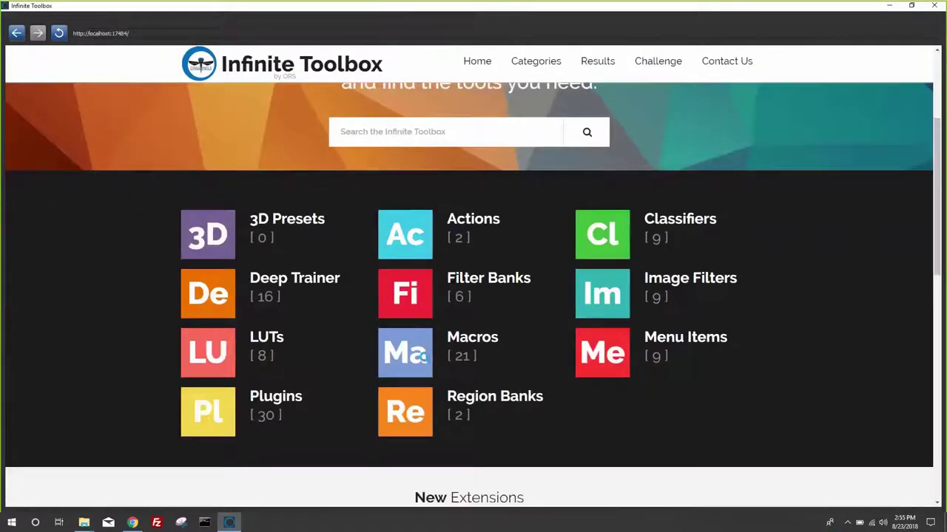
left_click(422, 359)
scroll(423, 362, "down", 5)
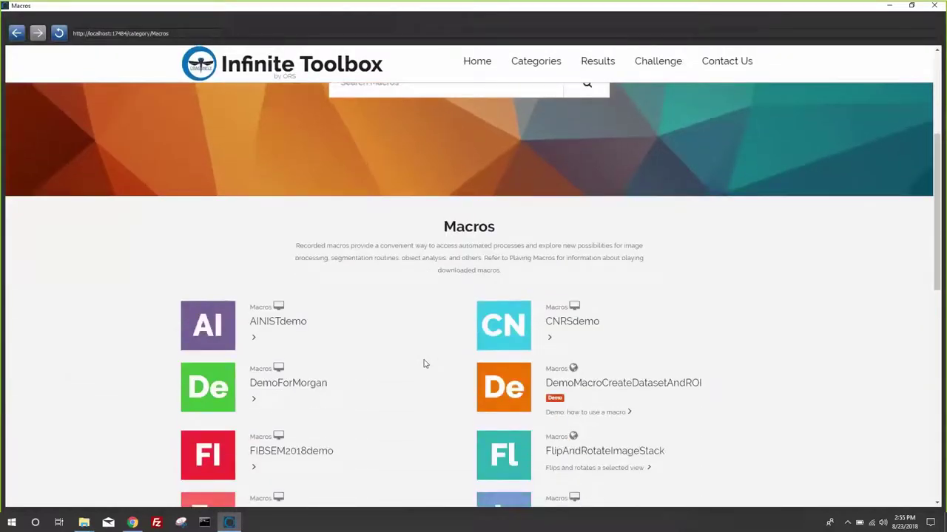
scroll(423, 365, "up", 5)
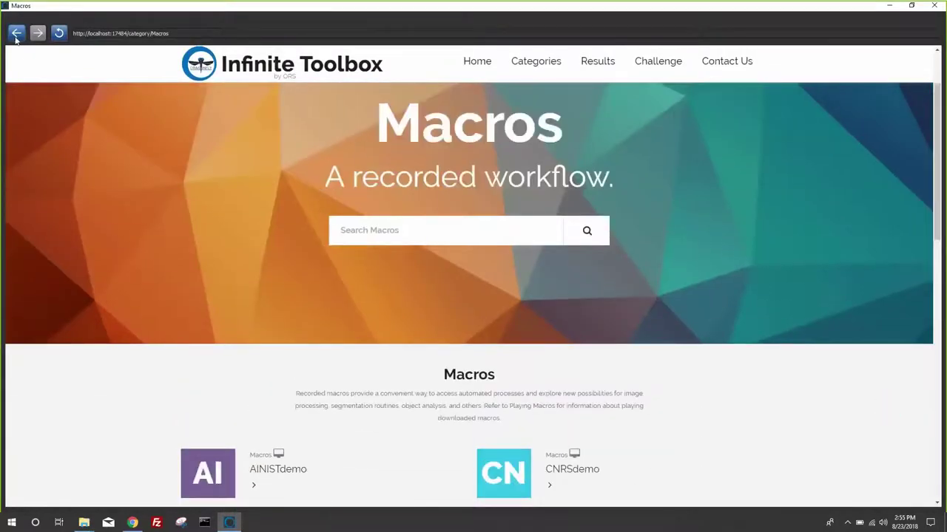
left_click(16, 33)
- Open the Deep Trainer category and scroll through its listed models
left_click(205, 294)
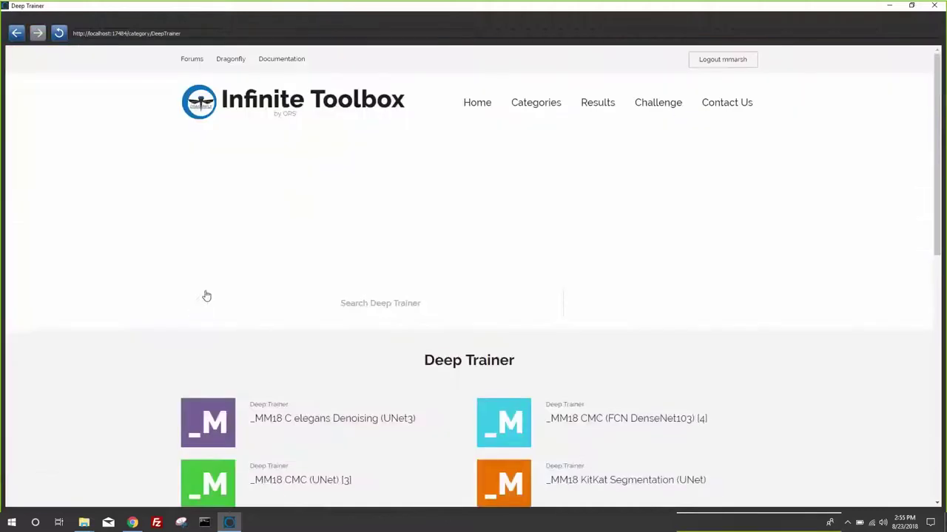
scroll(603, 361, "down", 4)
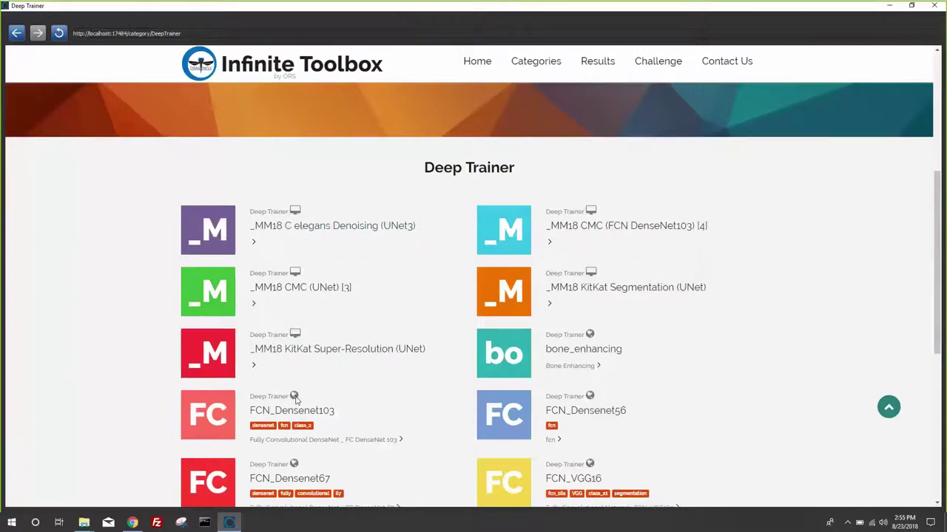
scroll(294, 400, "down", 2)
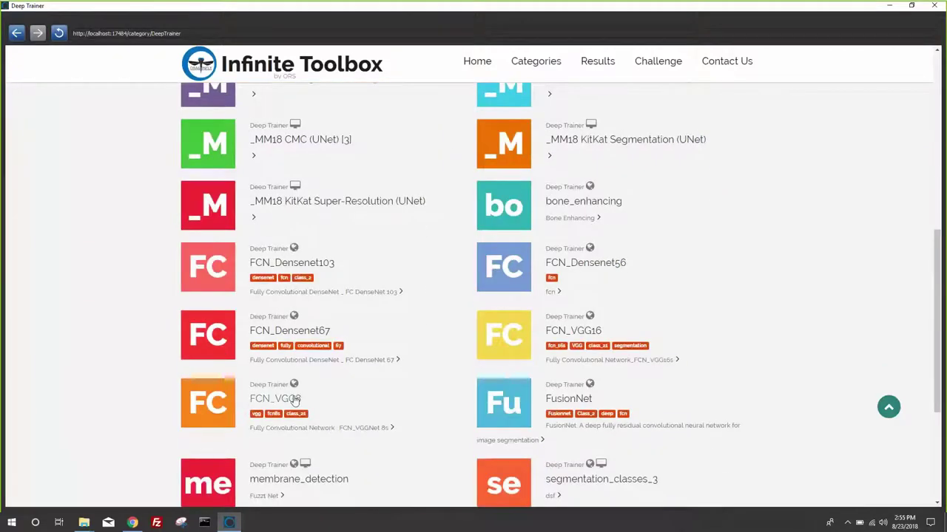
scroll(292, 432, "down", 1)
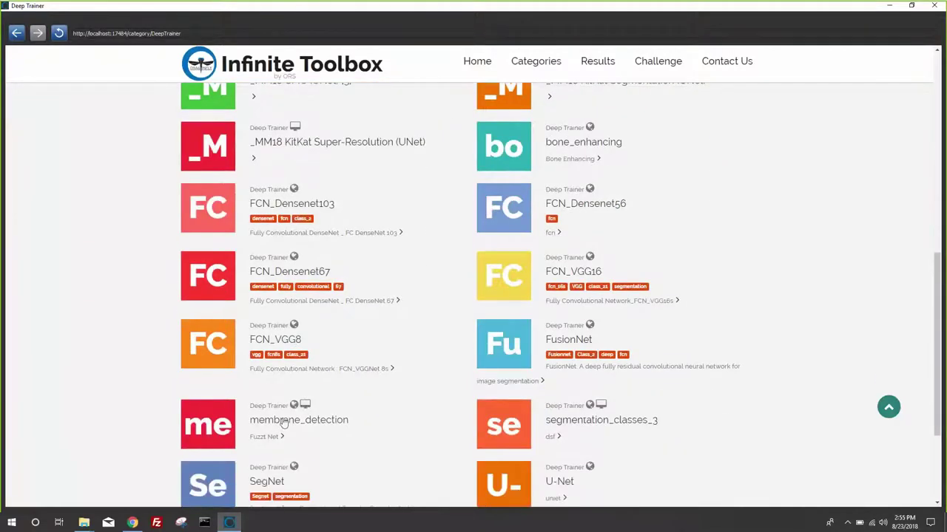
mouse_move(295, 408)
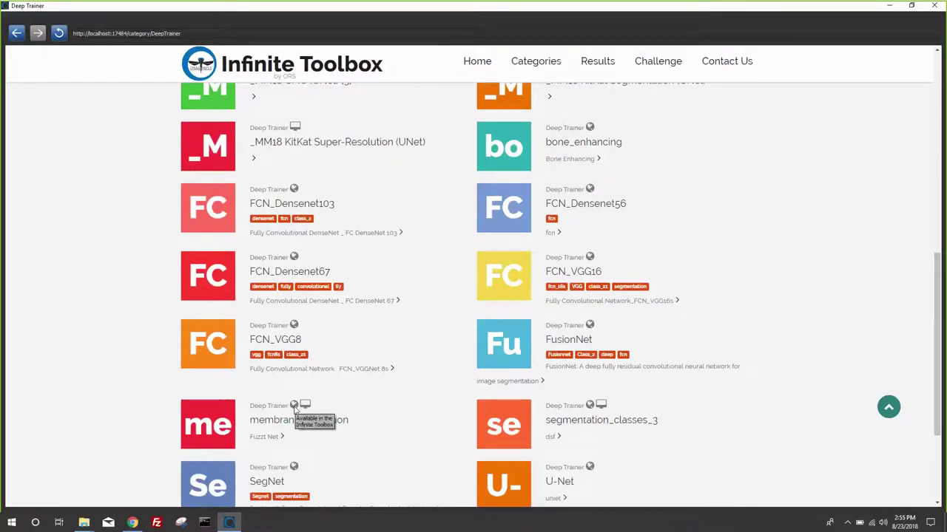
mouse_move(307, 409)
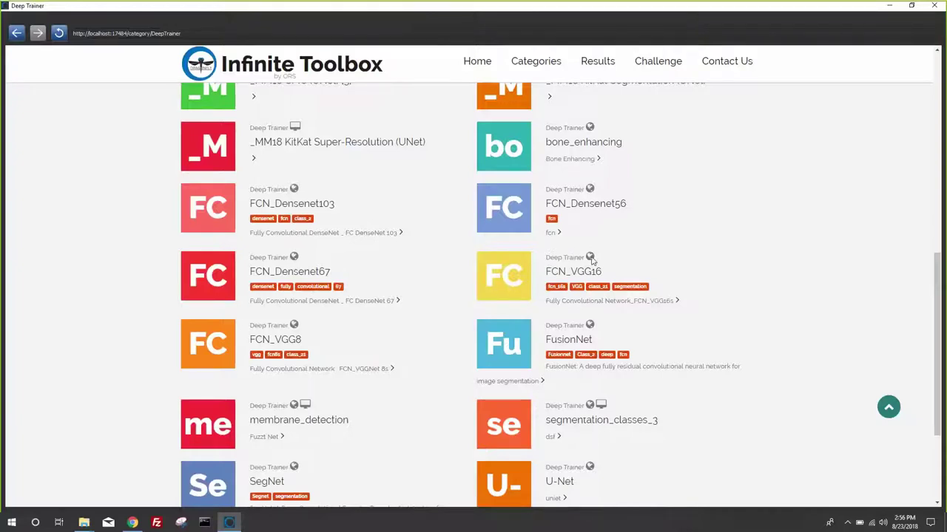
scroll(443, 332, "down", 3)
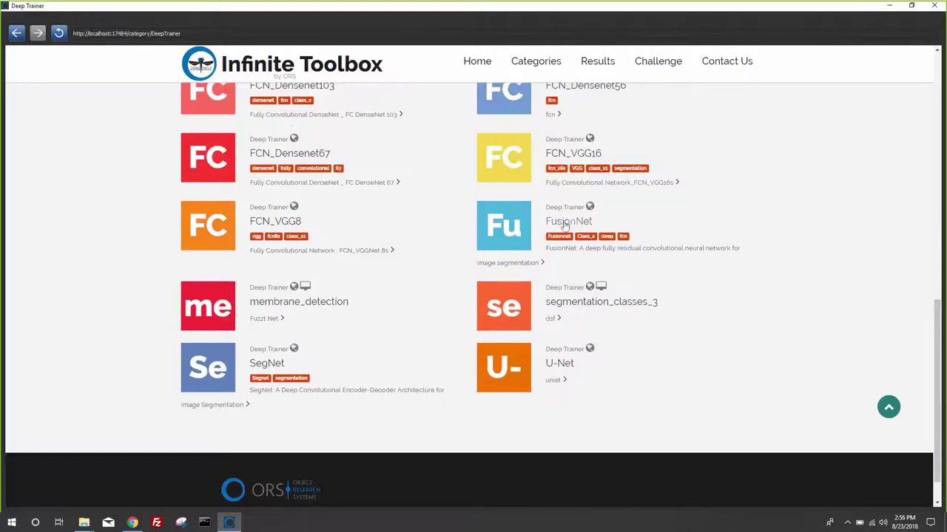
- Open the FusionNet model's detail page and highlight its reference citation
left_click(508, 227)
scroll(397, 338, "down", 3)
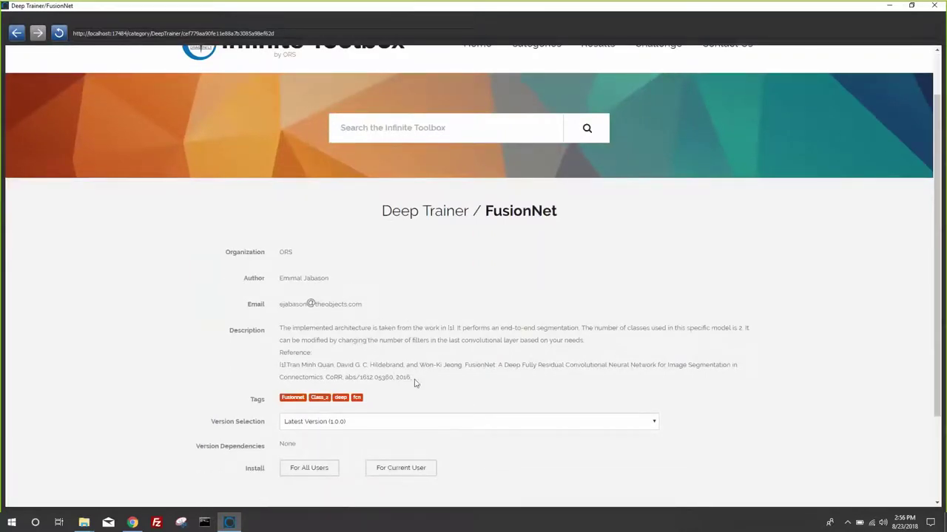
left_click_drag(412, 379, 275, 364)
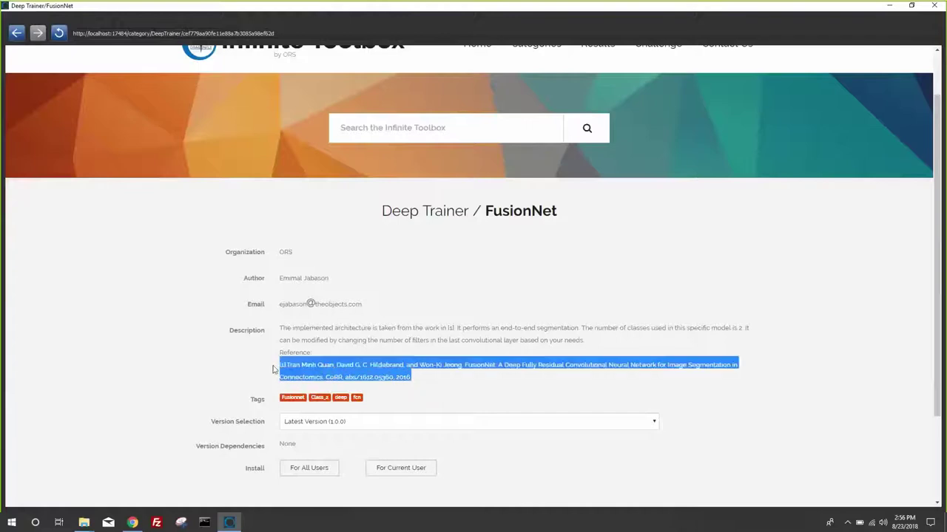
scroll(332, 358, "down", 2)
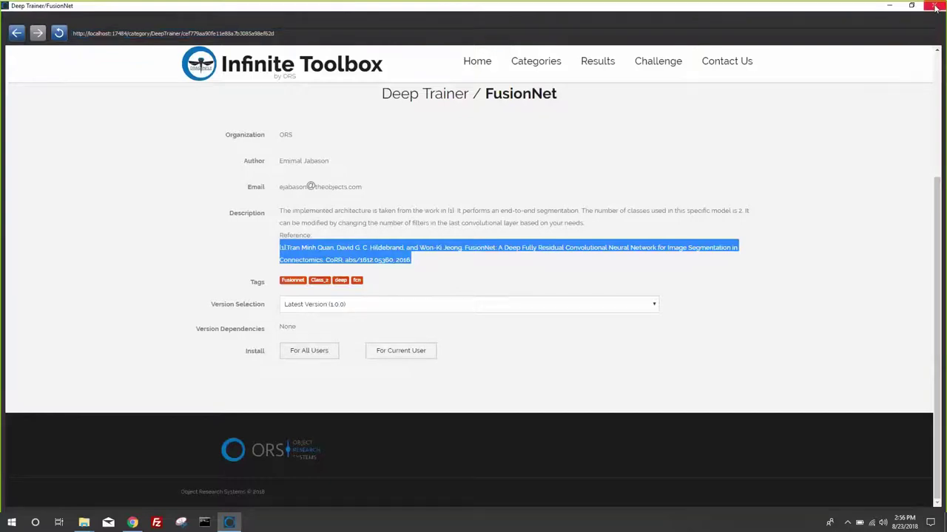
- Close the browser and browse the Deep Learning Tool's model list in Dragonfly
left_click(935, 7)
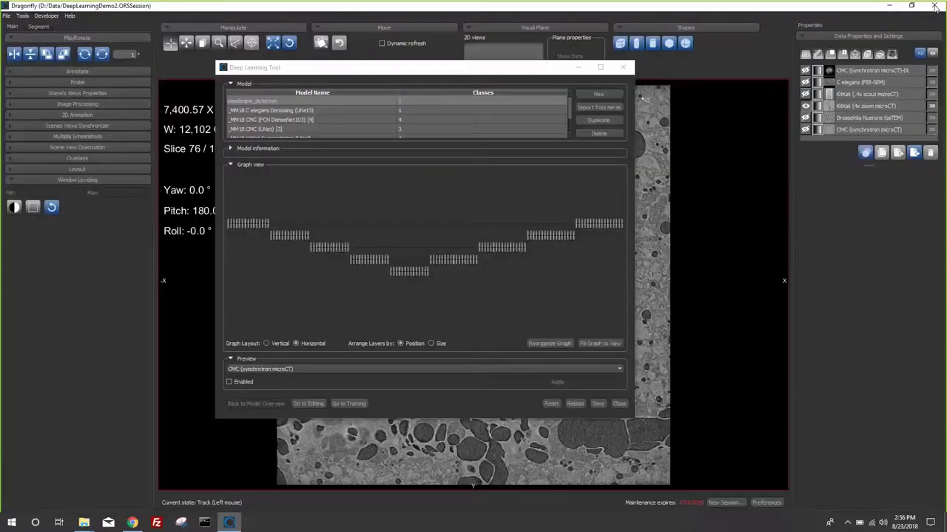
left_click(442, 127)
left_click(394, 134)
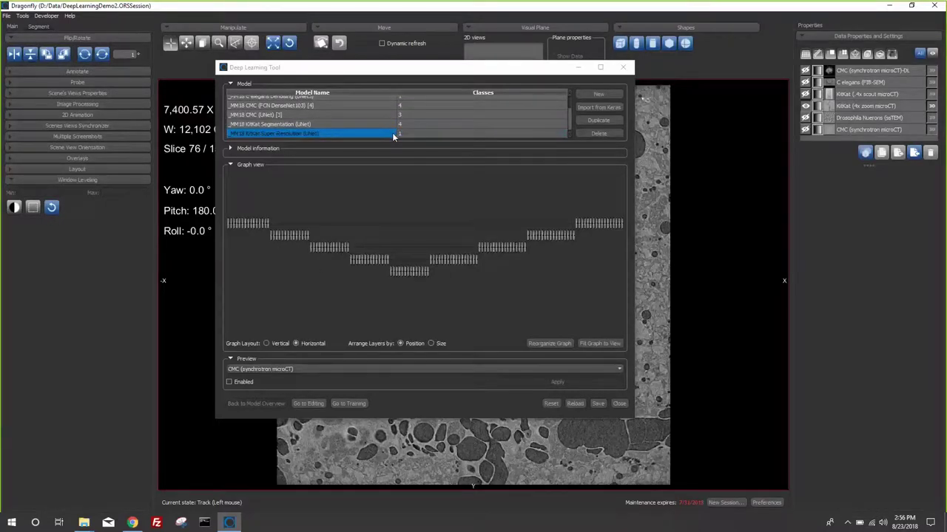
scroll(392, 136, "up", 1)
left_click(393, 137)
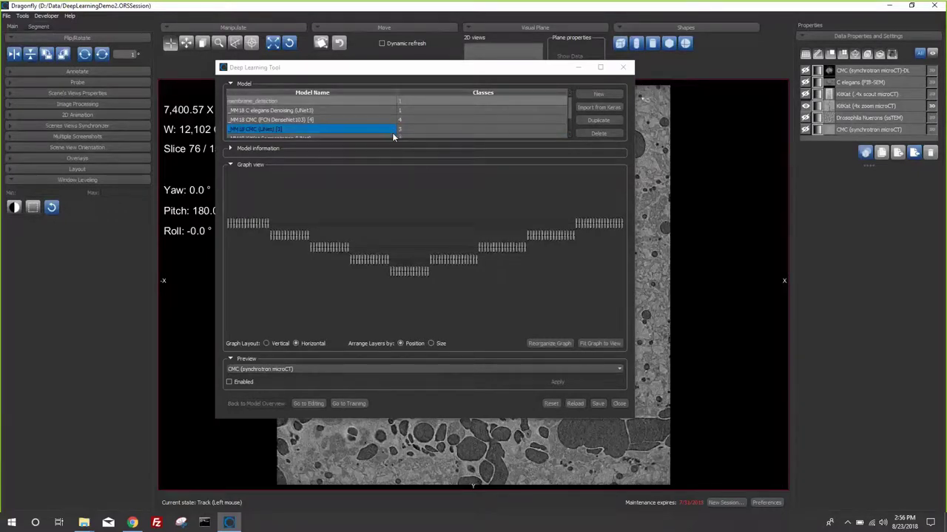
- Select the _MM18 CMC (UNet) [3] model and duplicate it
left_click(266, 122)
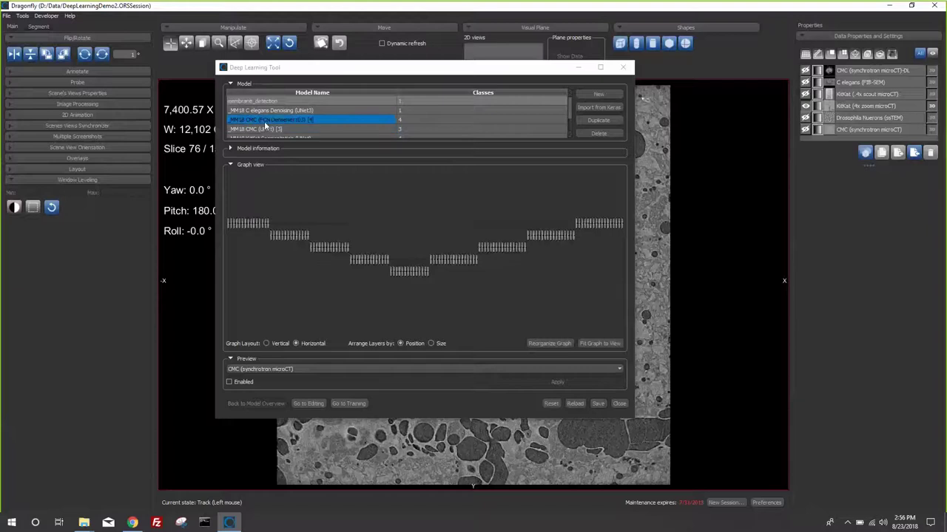
scroll(266, 126, "down", 1)
left_click(265, 124)
left_click(263, 134)
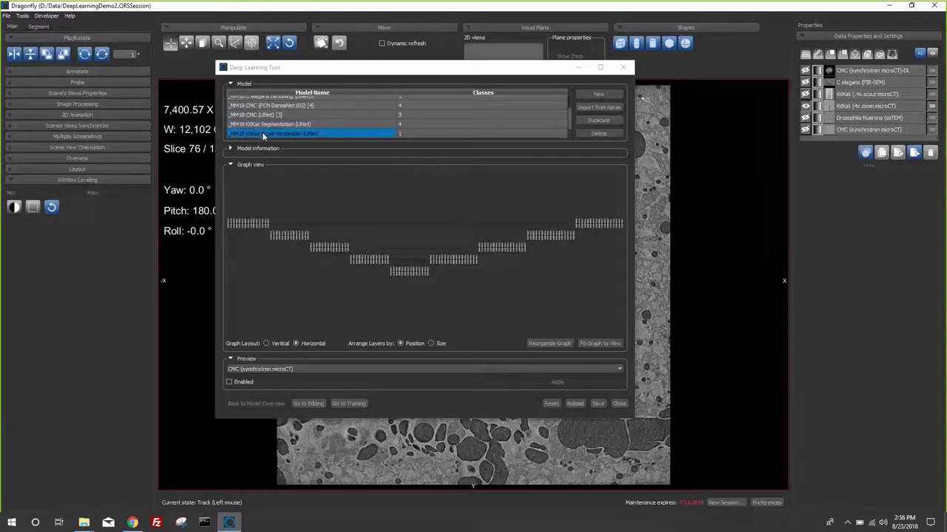
scroll(263, 136, "up", 1)
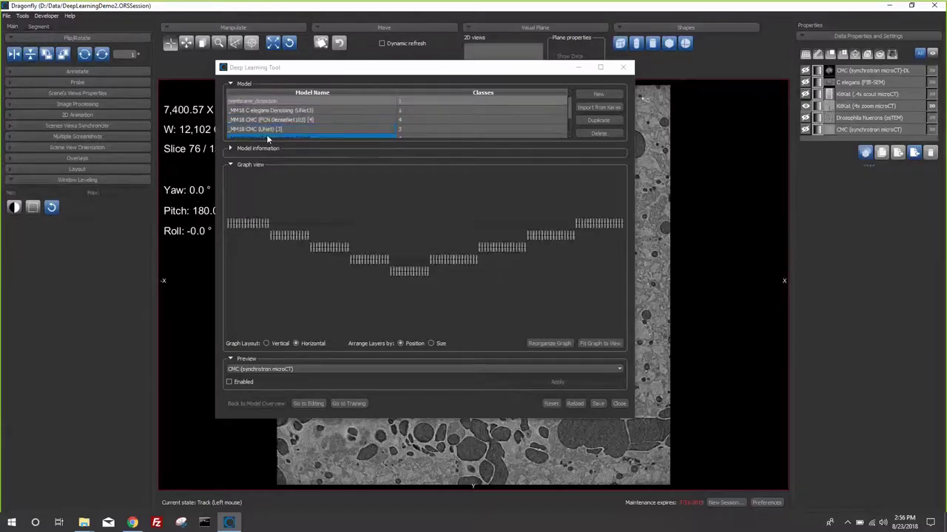
left_click(271, 130)
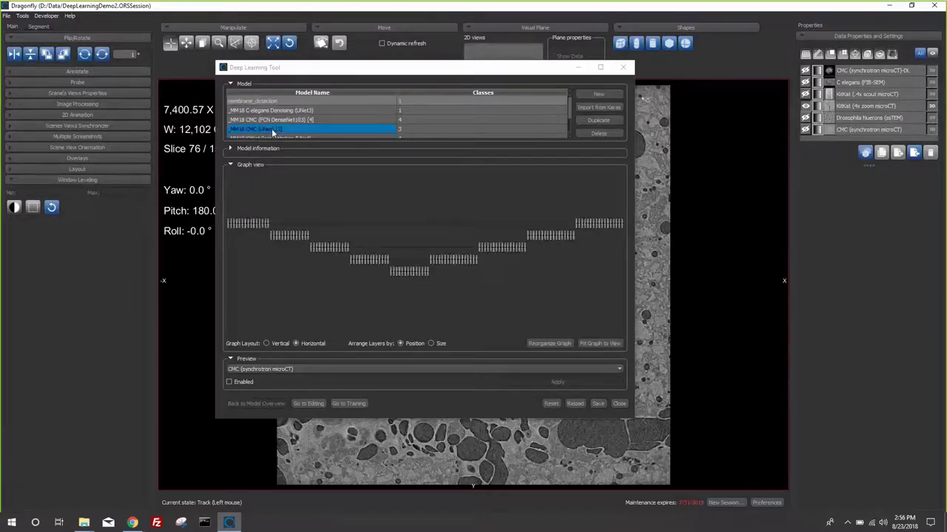
left_click(269, 129)
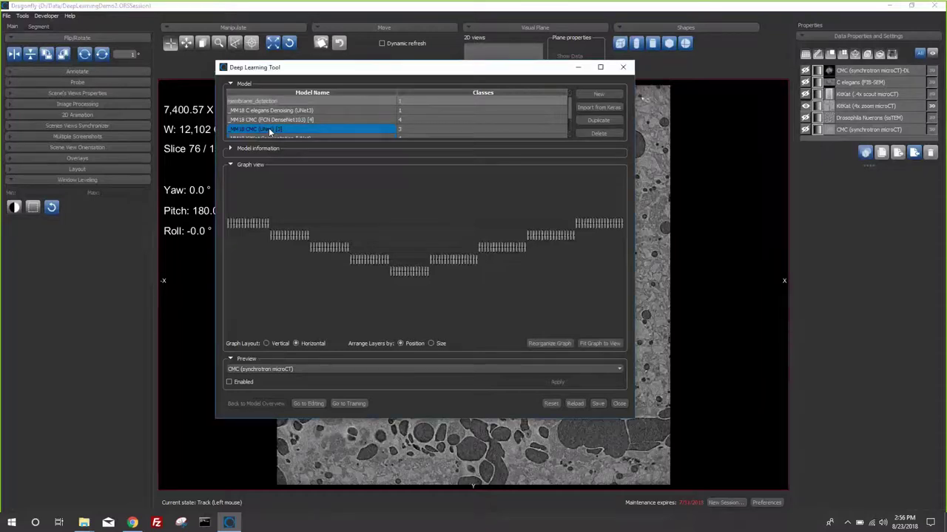
left_click(587, 120)
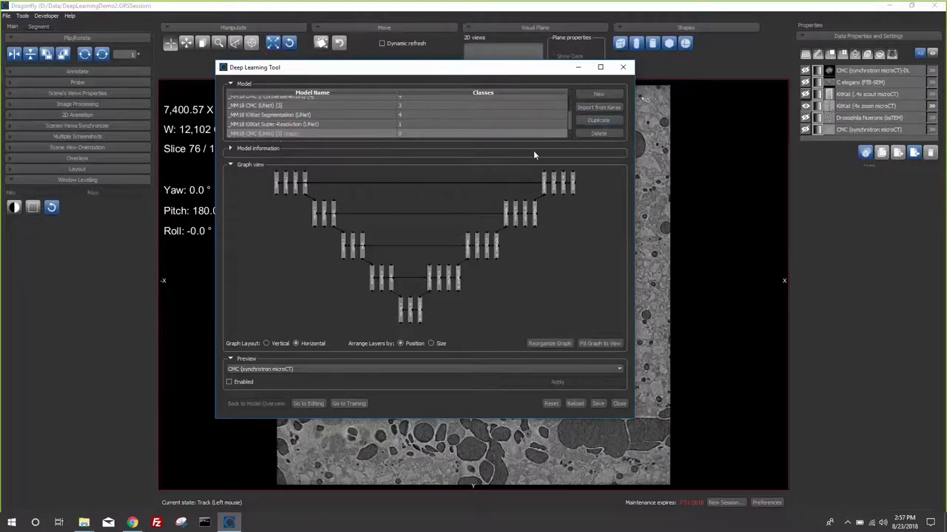
- Rename the duplicated model to 'New KitKat Segmentation' and open it in the editing view
left_click(556, 117)
left_click(284, 136)
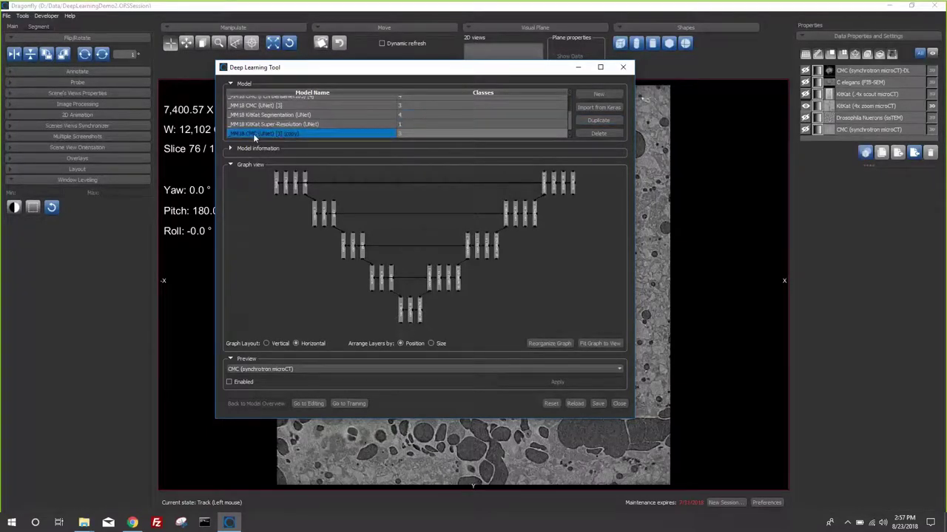
left_click(253, 135)
type("New KitKat Segmentation")
key("Return")
left_click(408, 132)
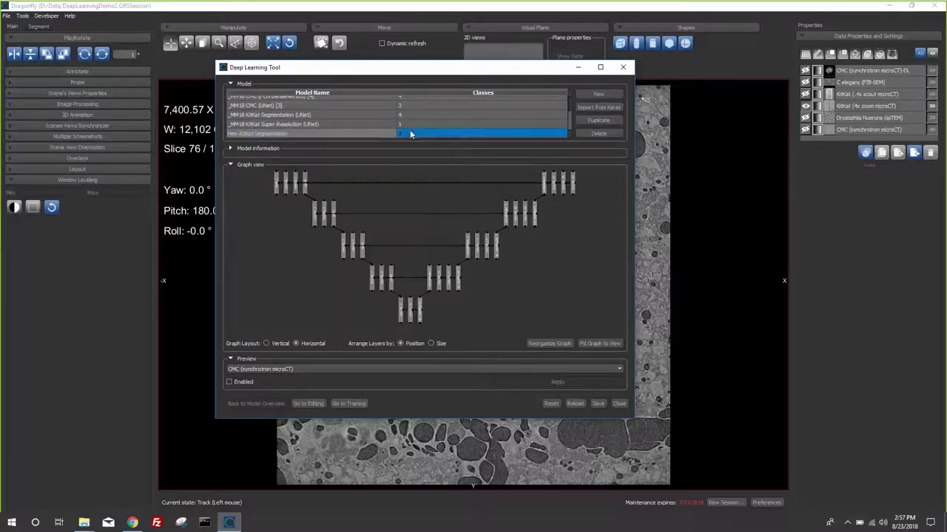
left_click(307, 404)
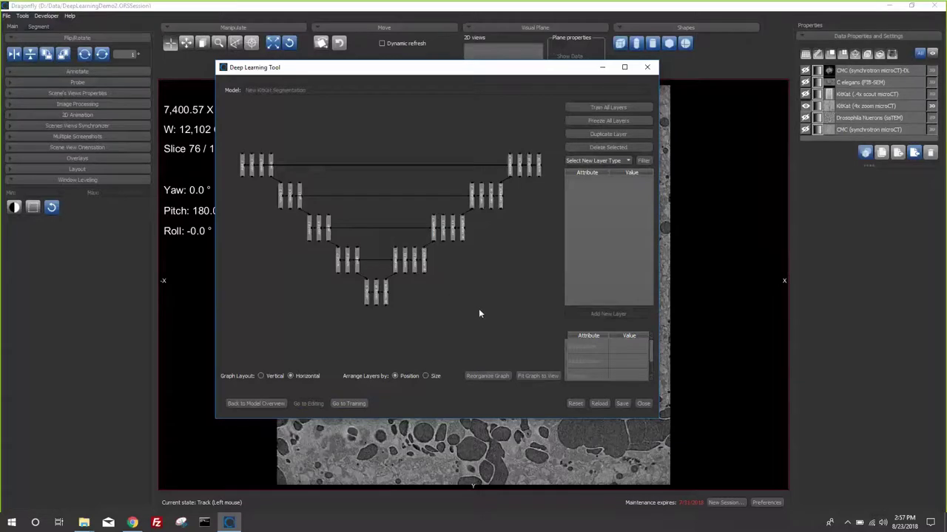
- Switch the model to its training setup and move the tool aside to reveal the slice
left_click(348, 403)
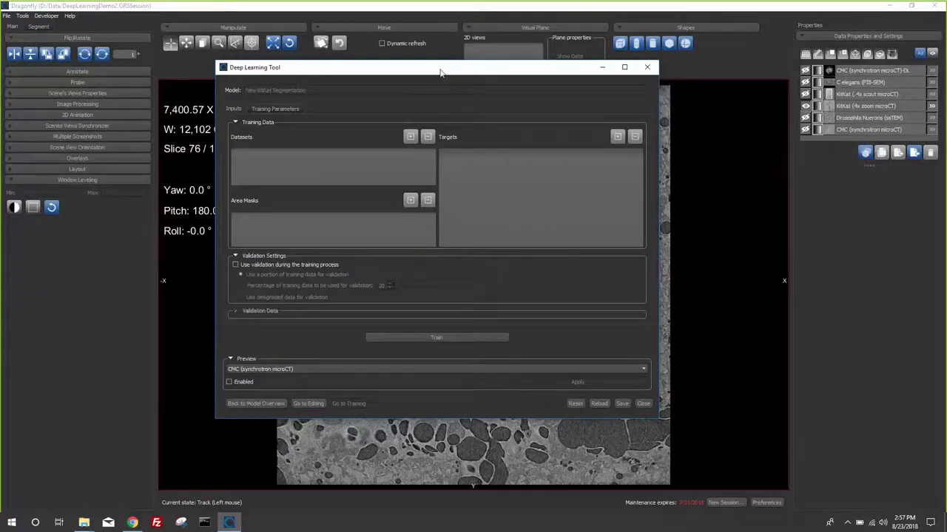
left_click_drag(333, 67, 782, 364)
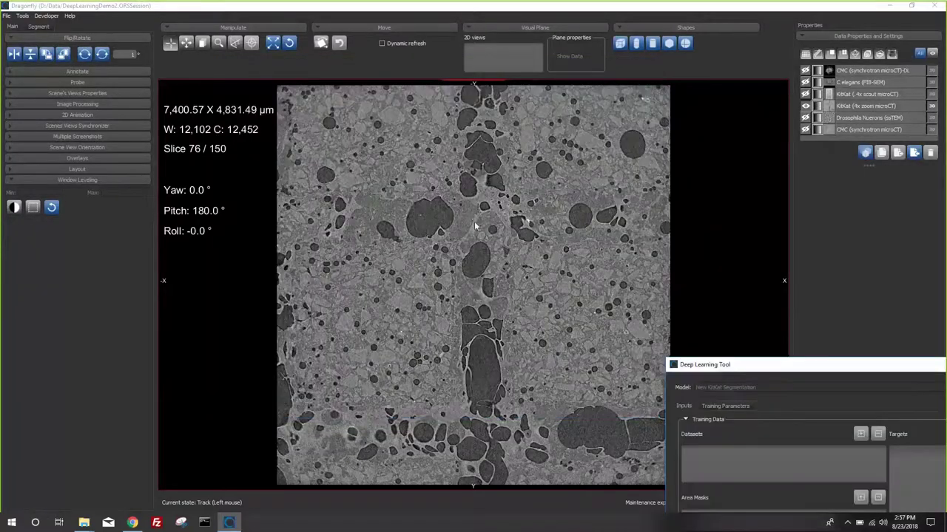
scroll(490, 479, "up", 3)
scroll(473, 414, "up", 2)
left_click_drag(461, 364, 507, 194)
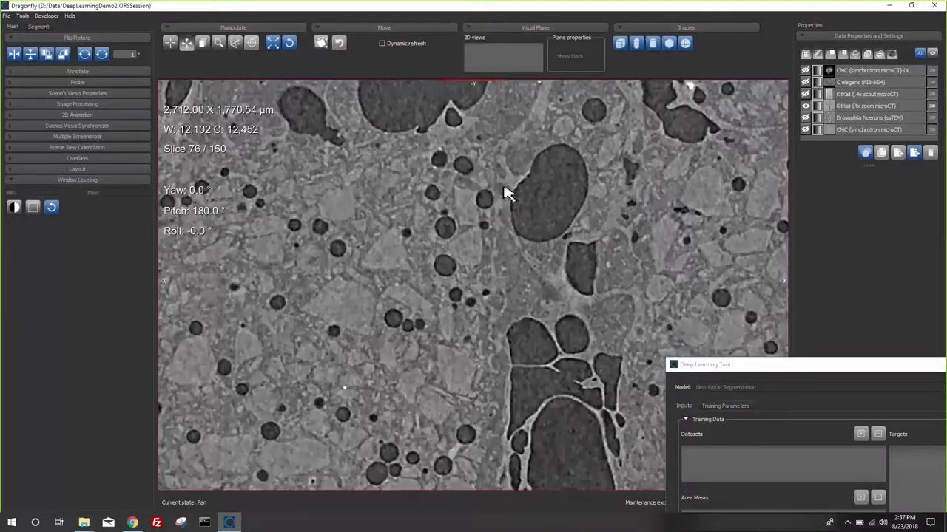
scroll(519, 309, "down", 2)
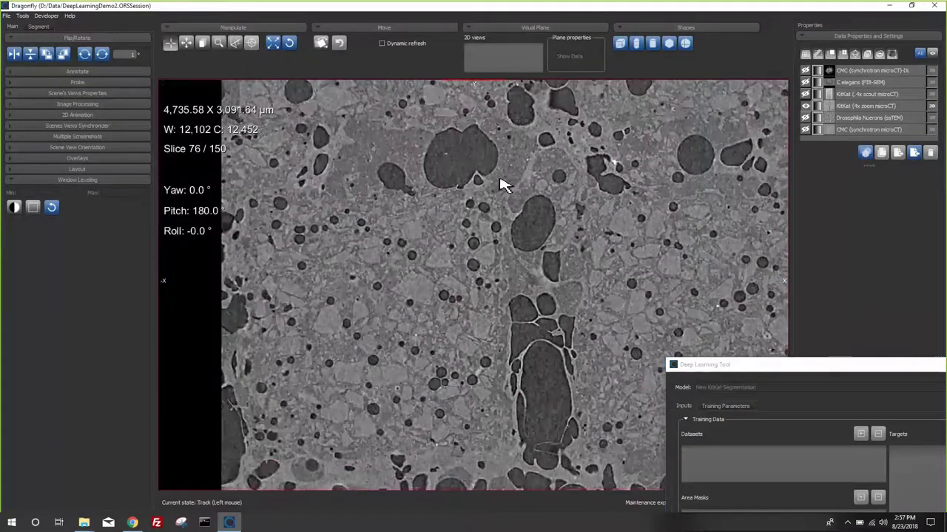
- Select the CMC dataset, zoom and pan the slice, and re-level it to W 9,350, C 13,194
left_click(858, 120)
left_click(858, 129)
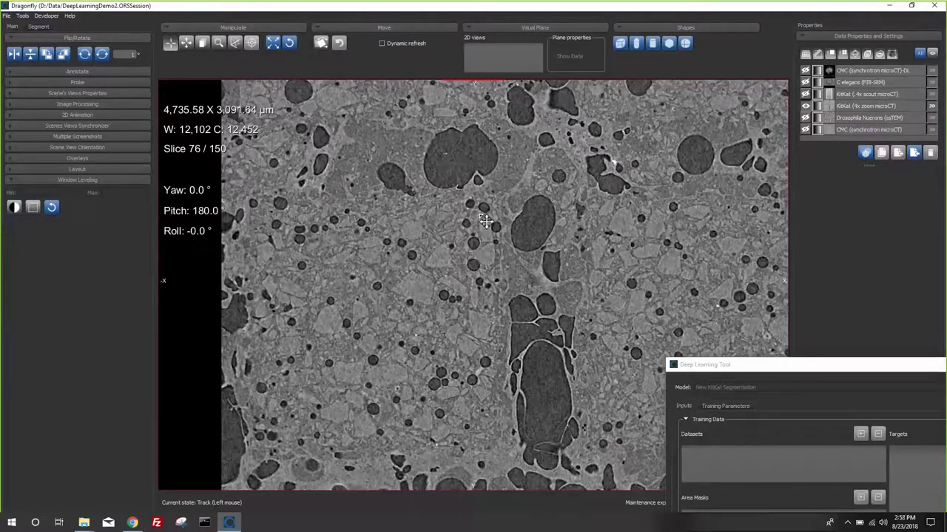
middle_click_drag(469, 213, 428, 196)
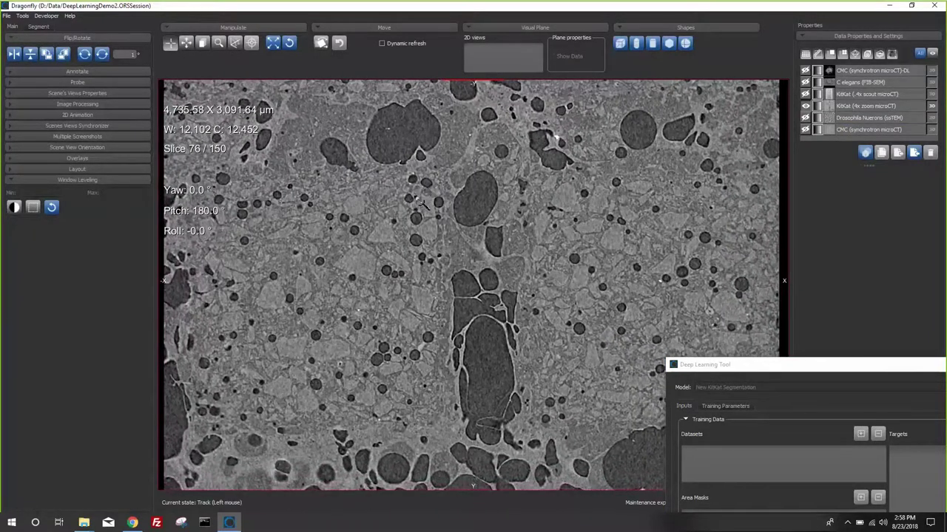
right_click_drag(424, 219, 435, 307)
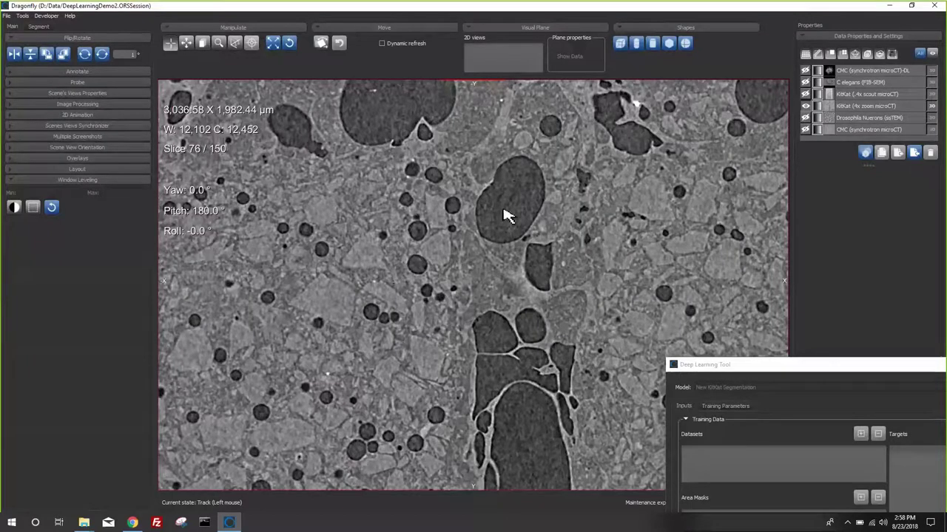
middle_click_drag(521, 281, 503, 205)
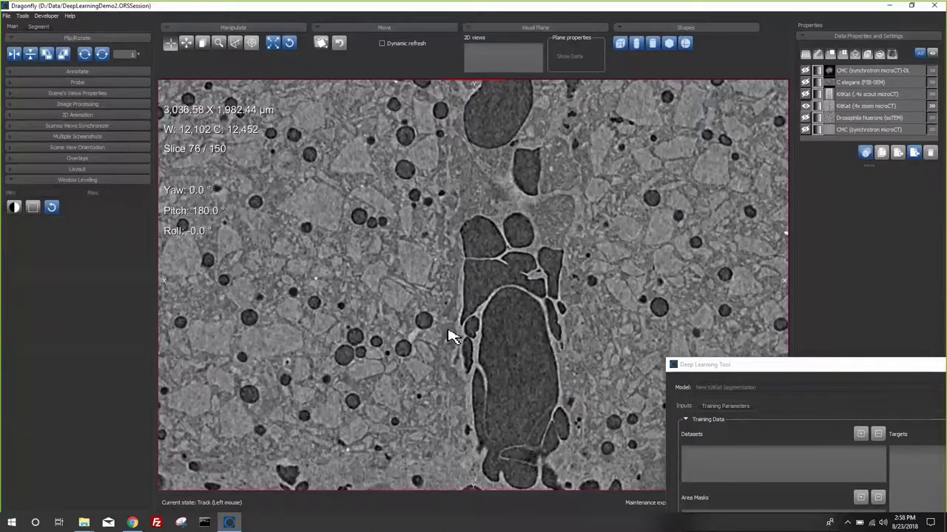
left_click_drag(453, 337, 420, 334)
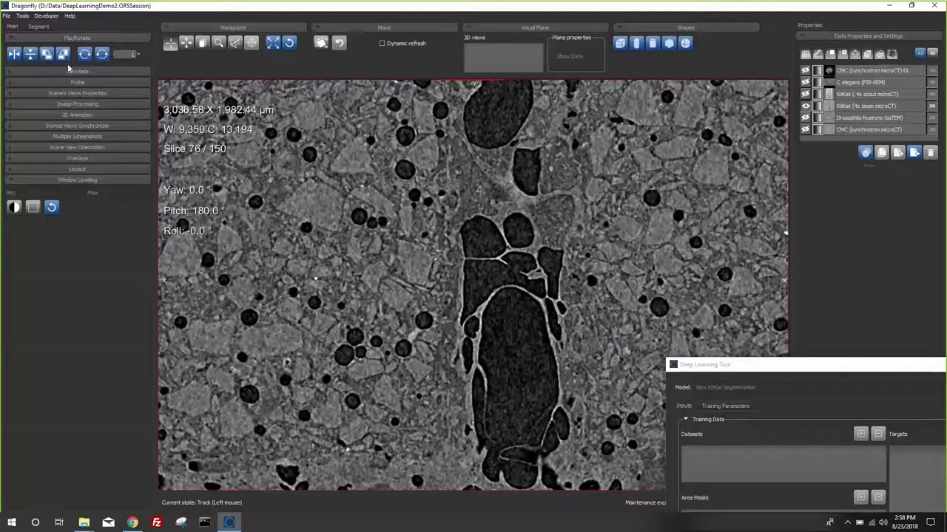
- Create a pores ROI with geometry KitKat (4x zoom microCT)
left_click(34, 30)
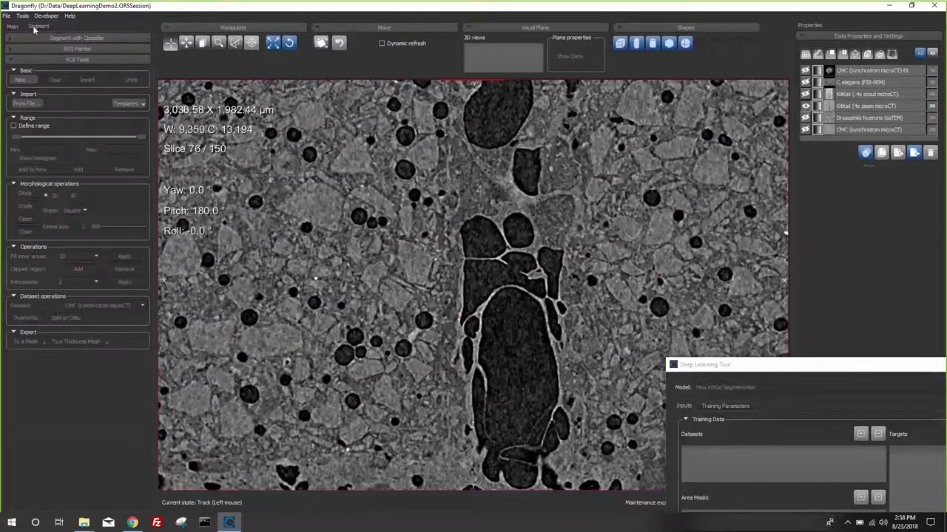
left_click(28, 80)
left_click(96, 114)
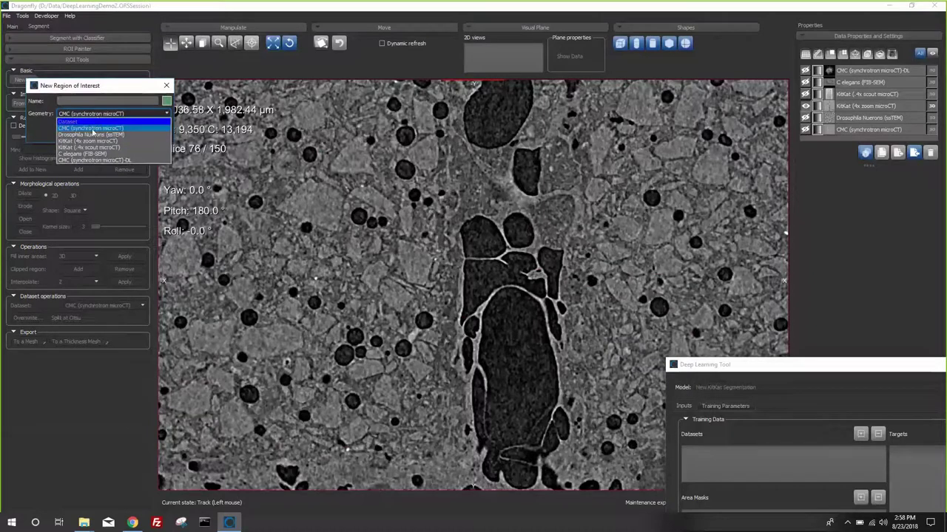
left_click(85, 141)
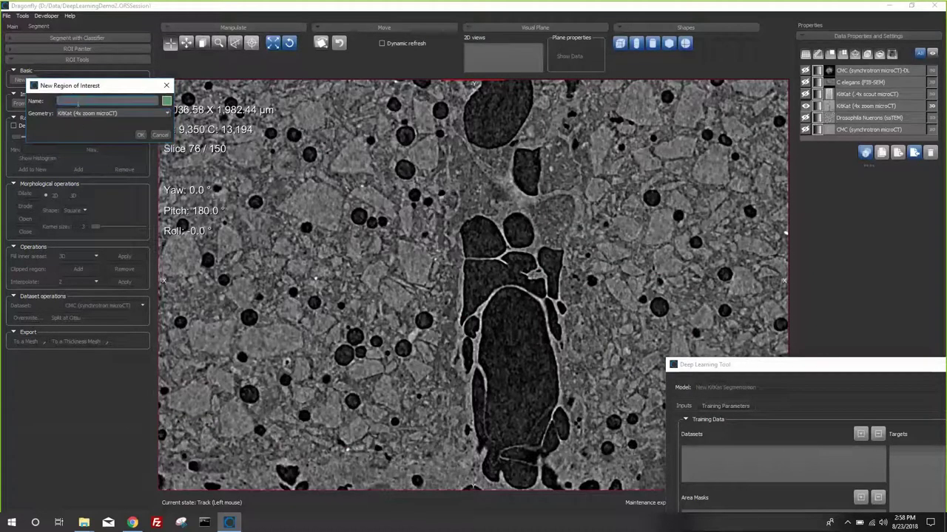
key("Return")
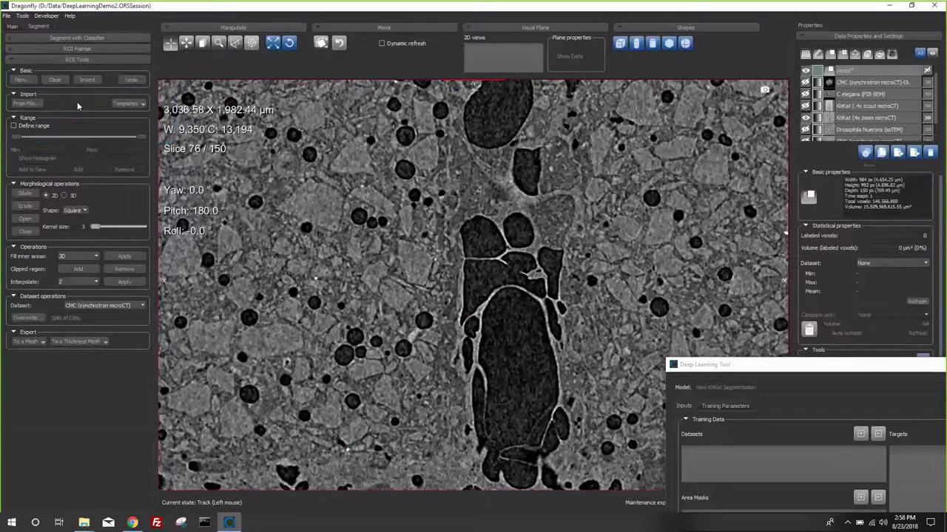
- Create a second ROI named waffle
left_click(22, 79)
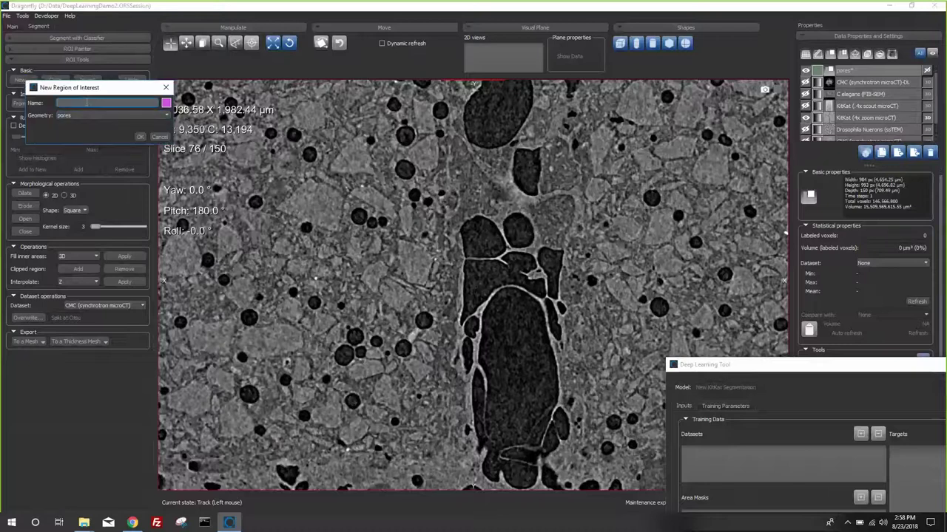
type("waffle")
key("Return")
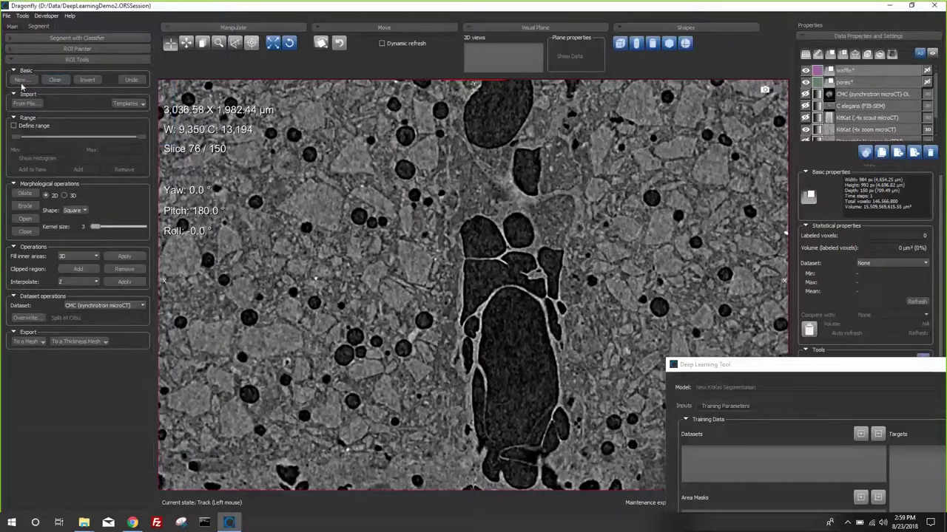
- Create a third ROI named chips, coloured yellow
left_click(22, 82)
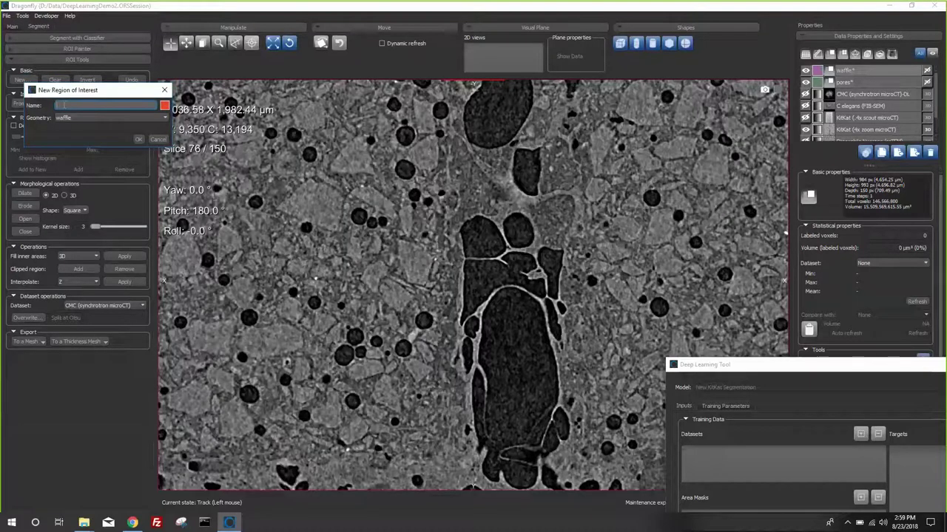
type("chips")
left_click(164, 107)
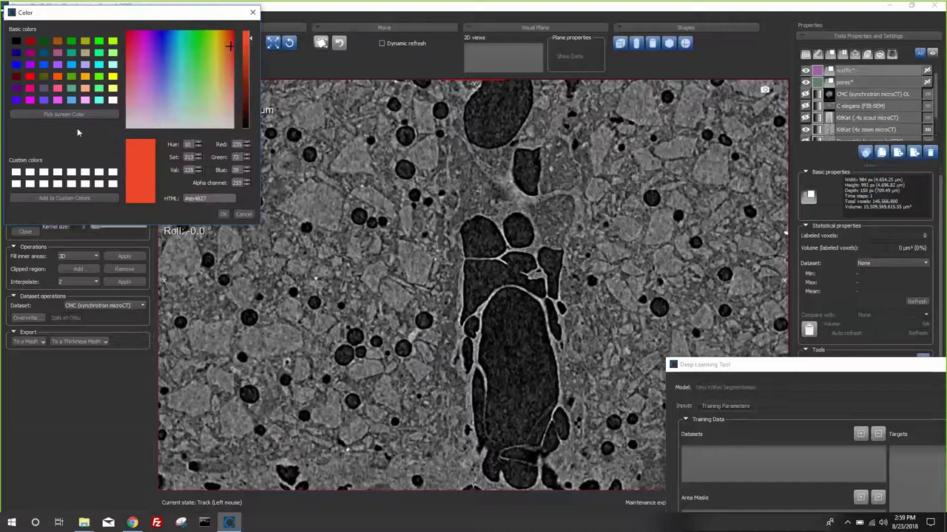
left_click(113, 76)
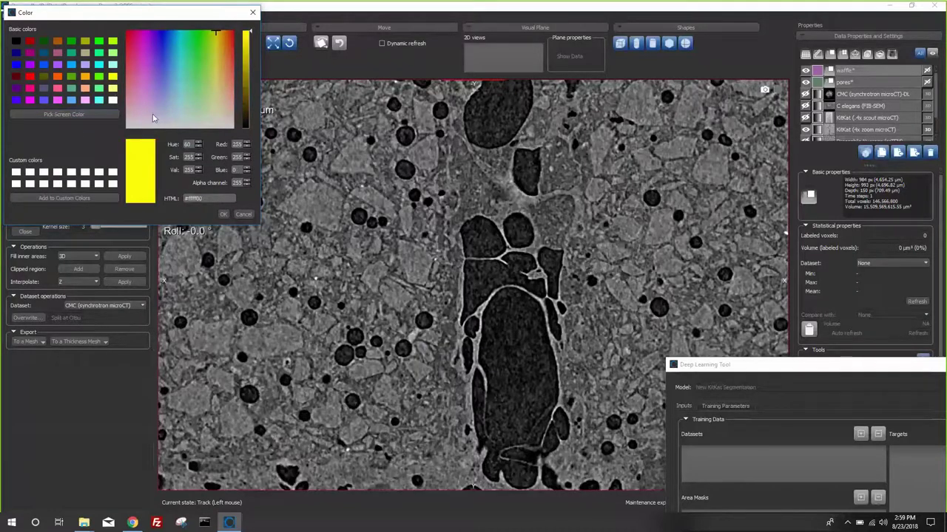
left_click(225, 215)
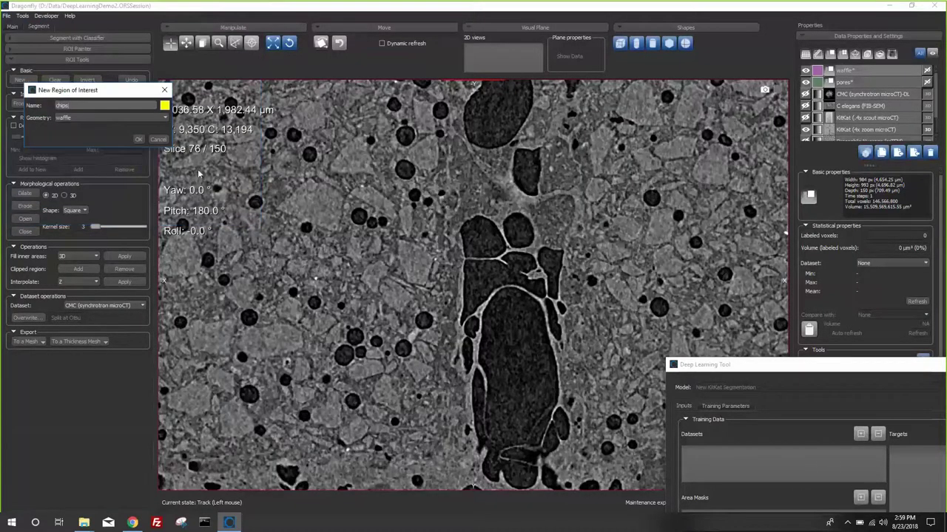
left_click(152, 142)
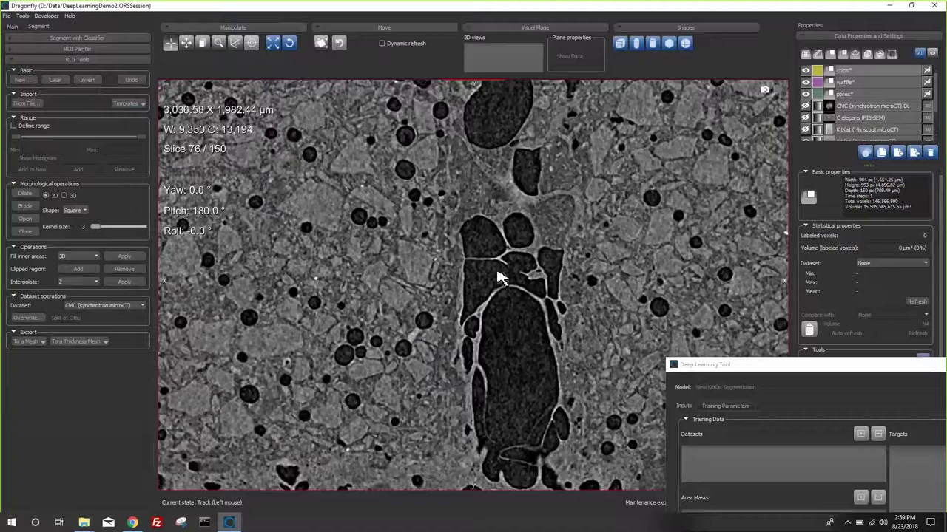
- Select the pores ROI, centre the large pore, and enable a 0–11,776 grey-value range
double_click(845, 95)
key("Return")
middle_click_drag(587, 188, 524, 98)
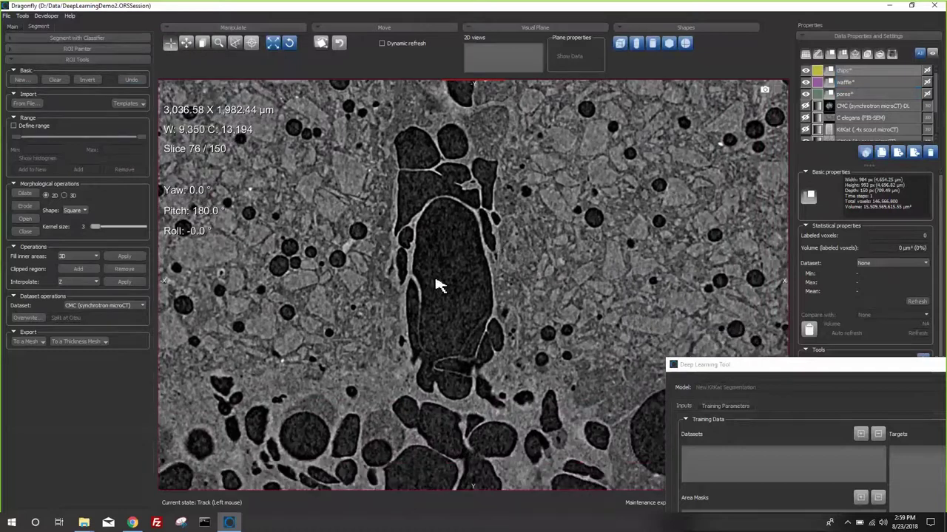
double_click(850, 94)
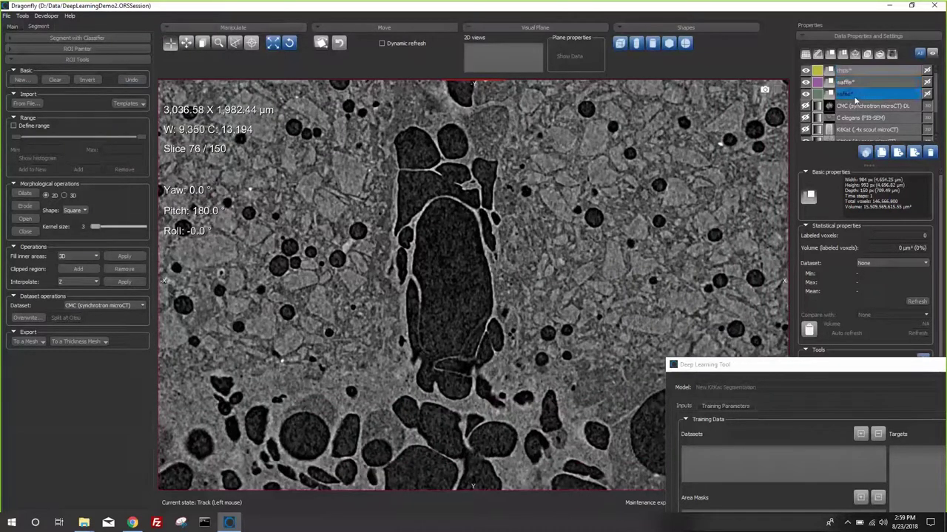
key("Return")
left_click(14, 126)
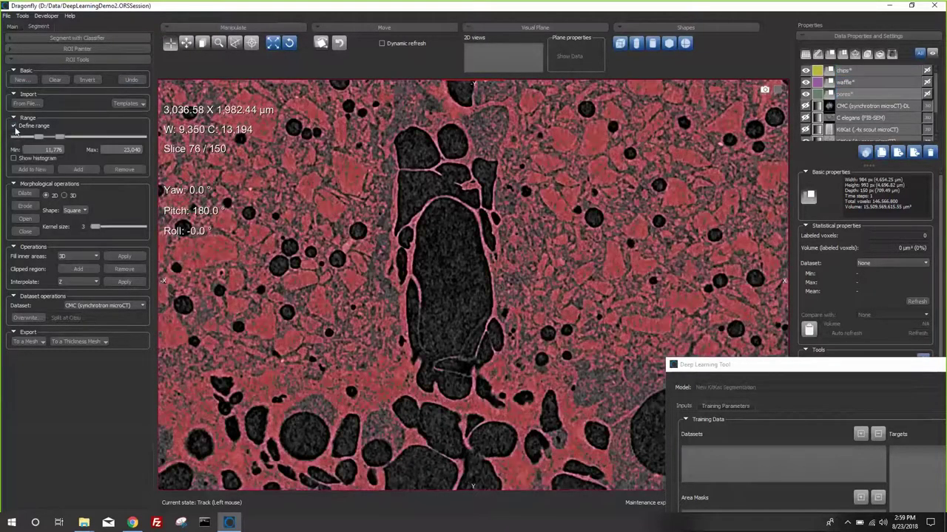
left_click_drag(37, 139, 39, 139)
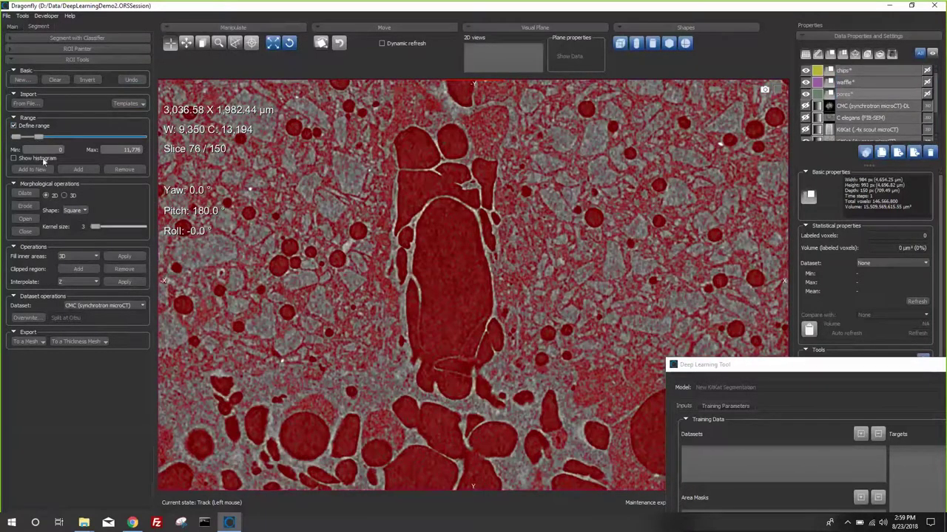
- Paint the central pore with the circular brush, then disable the range and erase excess edges
left_click(48, 48)
left_click(12, 71)
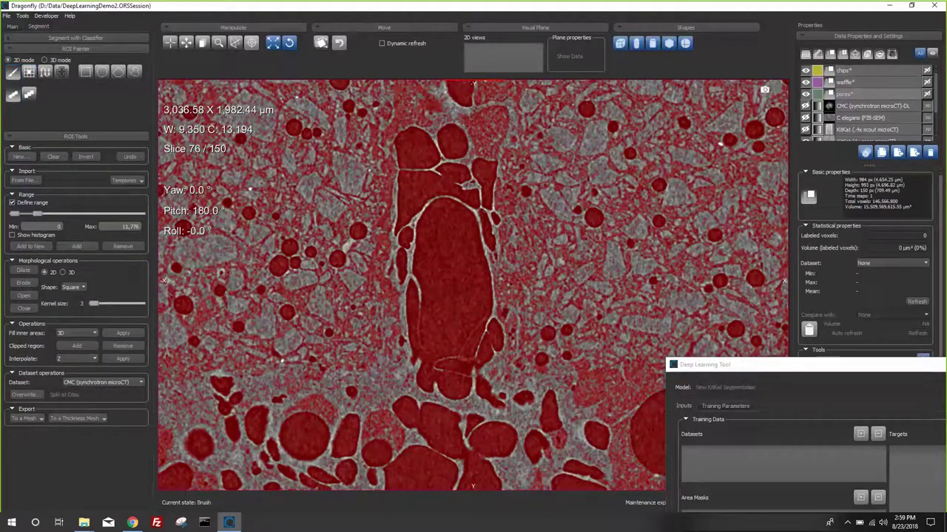
mouse_move(448, 228)
left_mouse_down("ctrl")
mouse_move(438, 295)
mouse_move(443, 356)
mouse_move(460, 392)
mouse_move(488, 325)
mouse_move(485, 205)
left_mouse_up("ctrl")
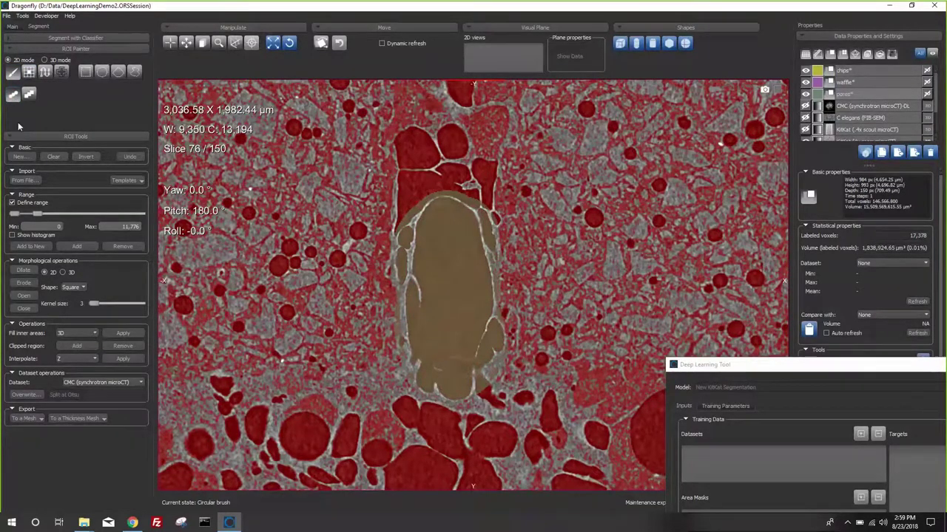
left_click(12, 202)
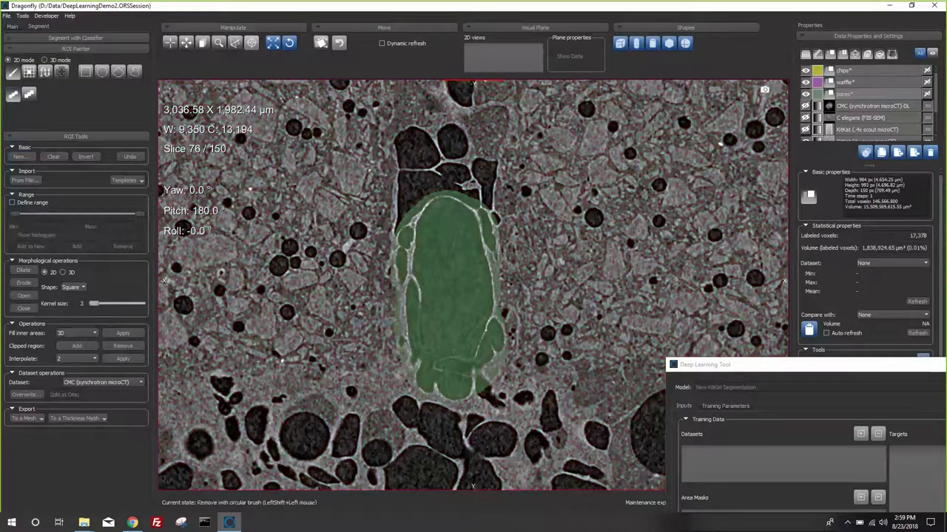
left_click_drag(393, 256, 400, 345, "shift")
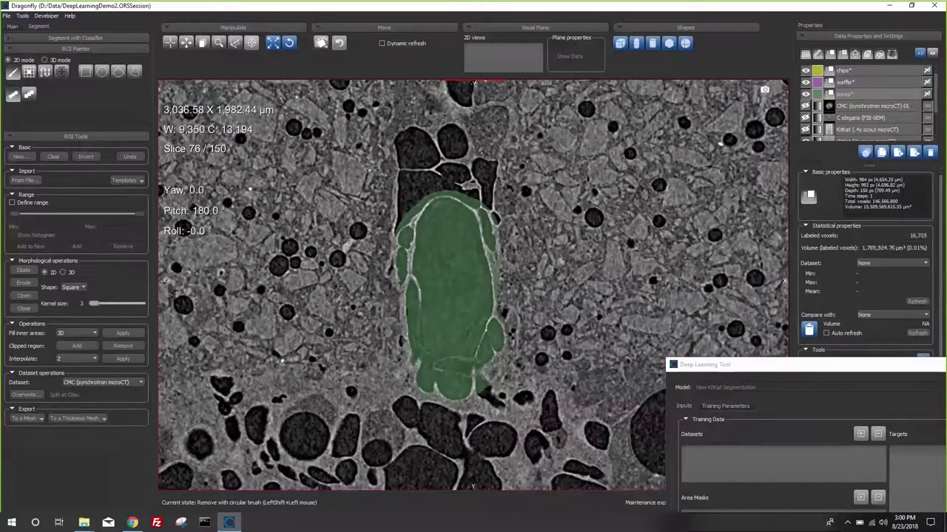
left_click(497, 280, "shift")
left_click(499, 268, "shift")
left_click(843, 82)
- Paint a waffle stroke along the bright gap between dark particles, using a grey-value range
left_click_drag(525, 273, 526, 119)
left_click(12, 203)
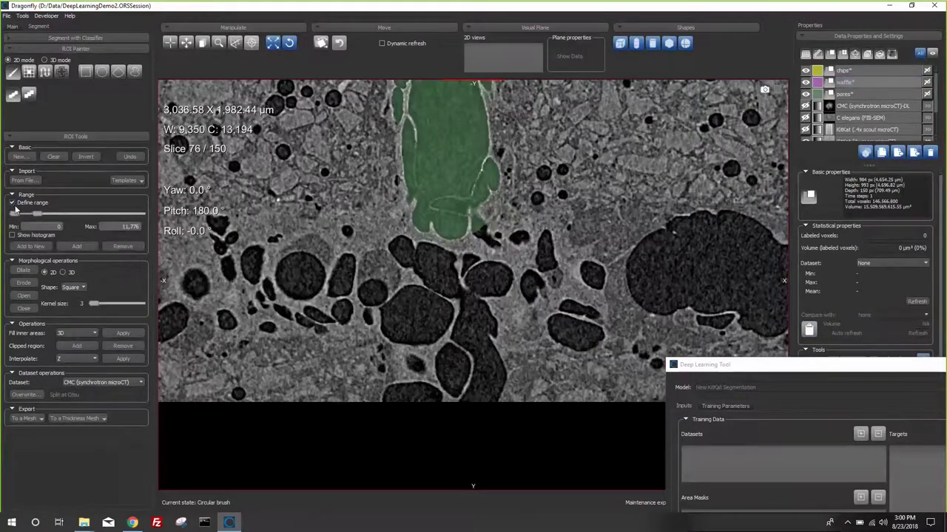
left_click_drag(15, 210, 39, 214)
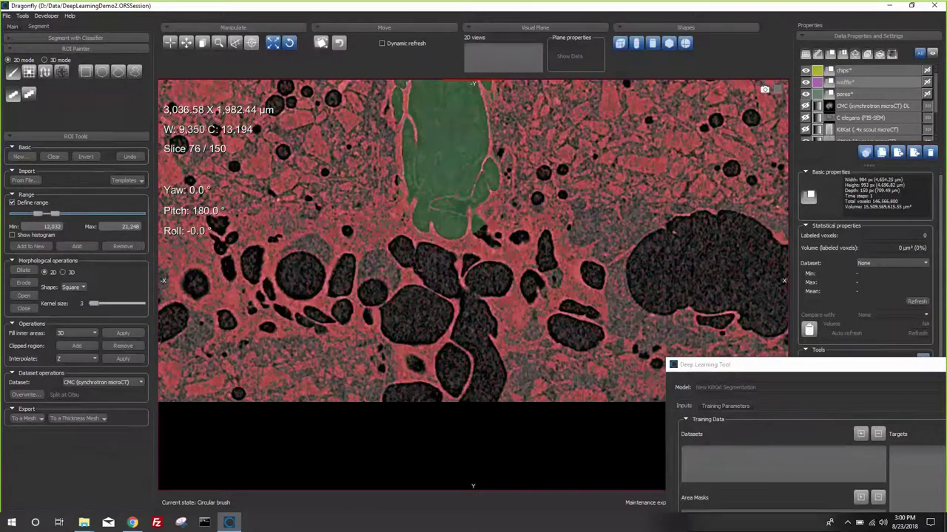
mouse_move(423, 278)
left_mouse_down("ctrl")
mouse_move(451, 301)
mouse_move(437, 338)
left_mouse_up("ctrl")
left_click_drag(457, 370, 460, 371, "ctrl")
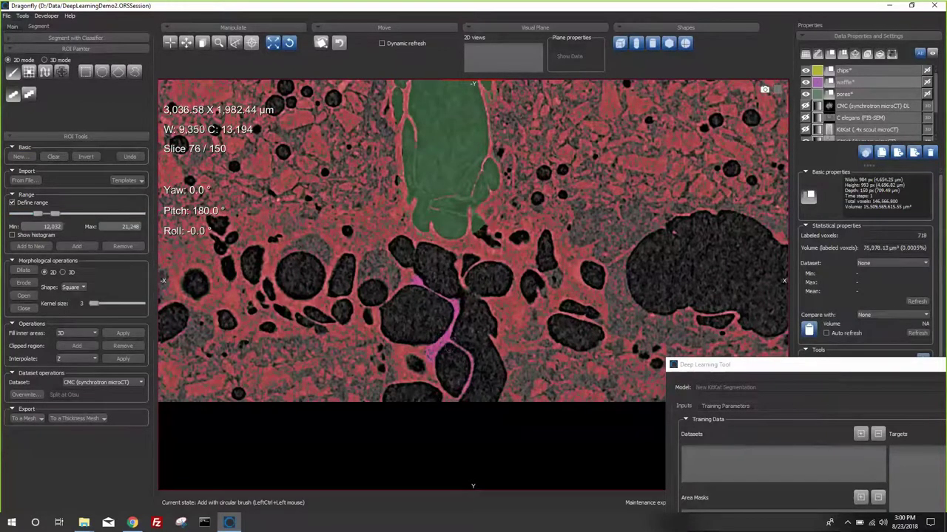
left_click(11, 202)
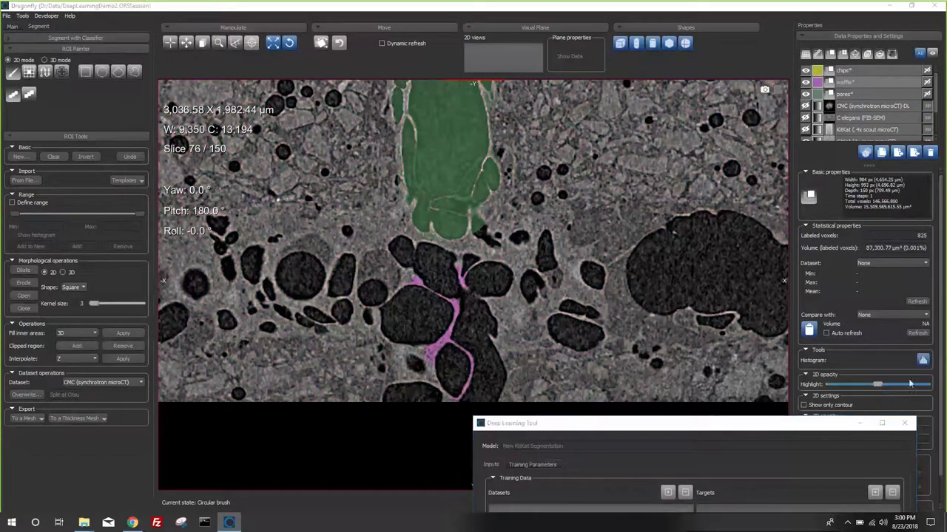
- Raise overlay opacity, limit to the brightest grey values, zoom in, and paint yellow chips patches
left_click_drag(910, 383, 933, 384)
middle_click_drag(704, 284, 709, 338)
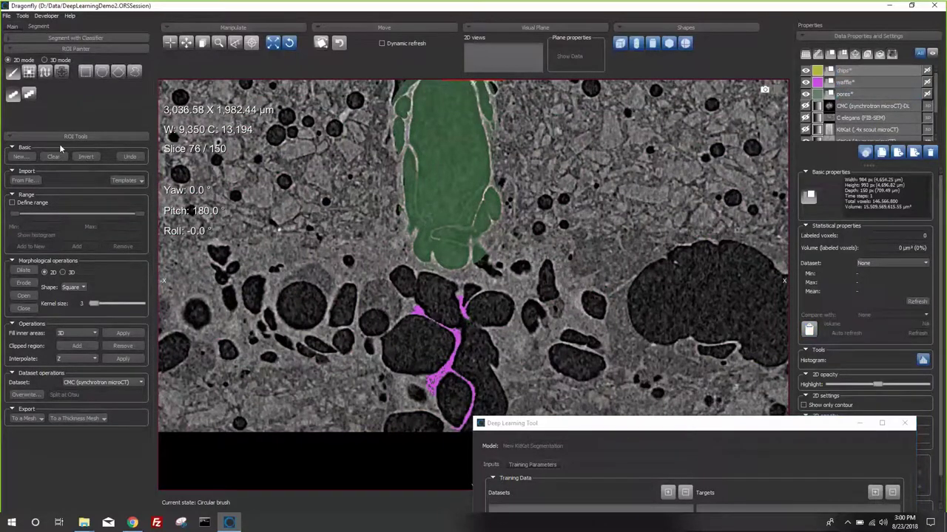
left_click(15, 205)
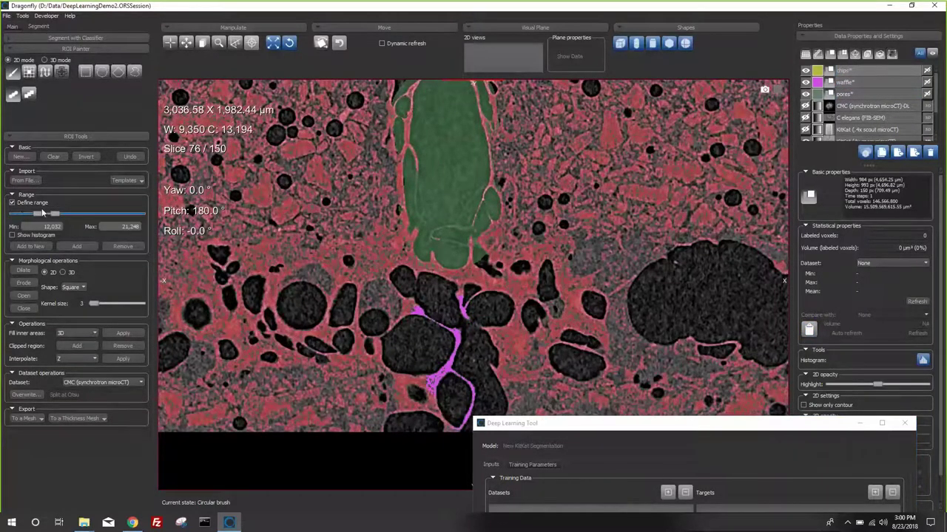
left_click_drag(52, 214, 48, 226)
left_click(219, 43)
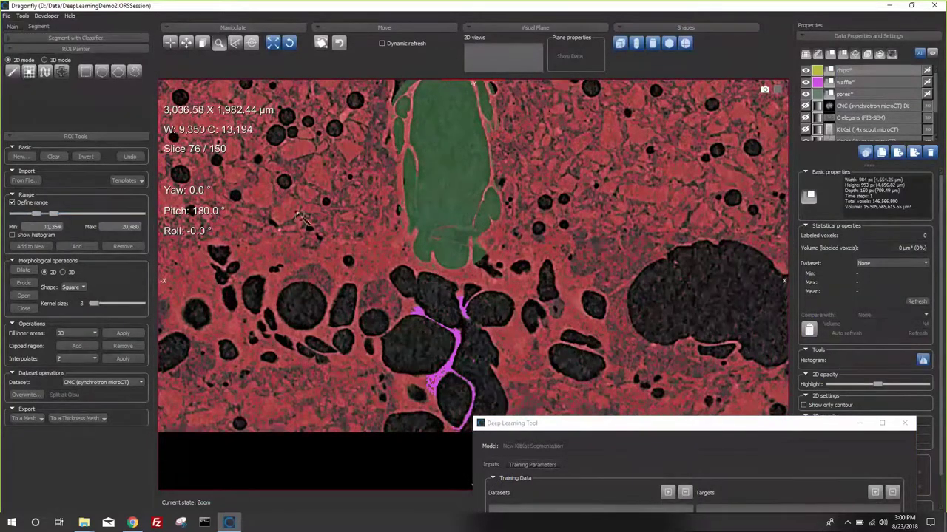
mouse_move(292, 226)
left_mouse_down()
mouse_move(329, 397)
mouse_move(380, 271)
mouse_move(366, 204)
mouse_move(349, 234)
mouse_move(387, 256)
mouse_move(370, 211)
mouse_move(361, 235)
left_mouse_up()
mouse_move(433, 180)
left_mouse_down("ctrl")
mouse_move(440, 168)
mouse_move(417, 164)
mouse_move(437, 205)
mouse_move(457, 184)
mouse_move(443, 169)
left_mouse_up("ctrl")
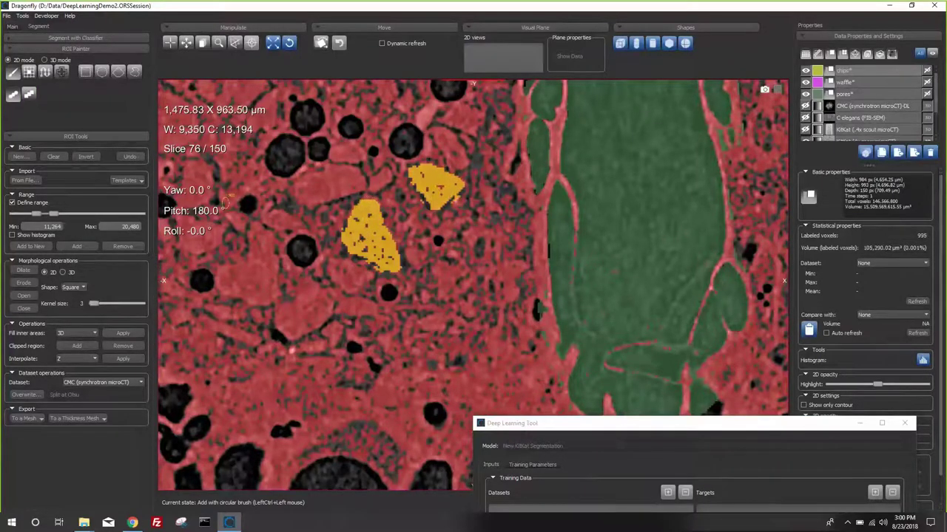
- Touch up the chips patches without the range and apply Close to fill them to 1,058 voxels
left_click(29, 203)
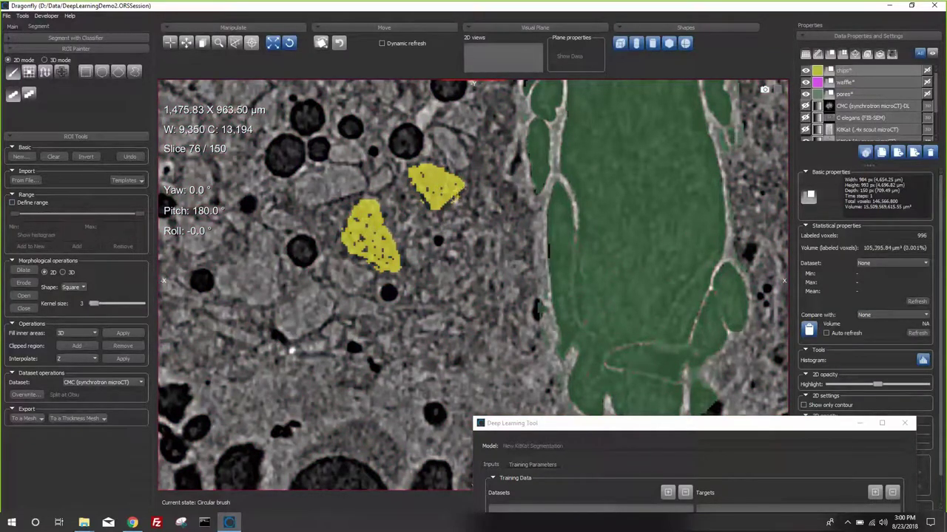
left_click(408, 205, "ctrl+shift")
left_click(24, 308)
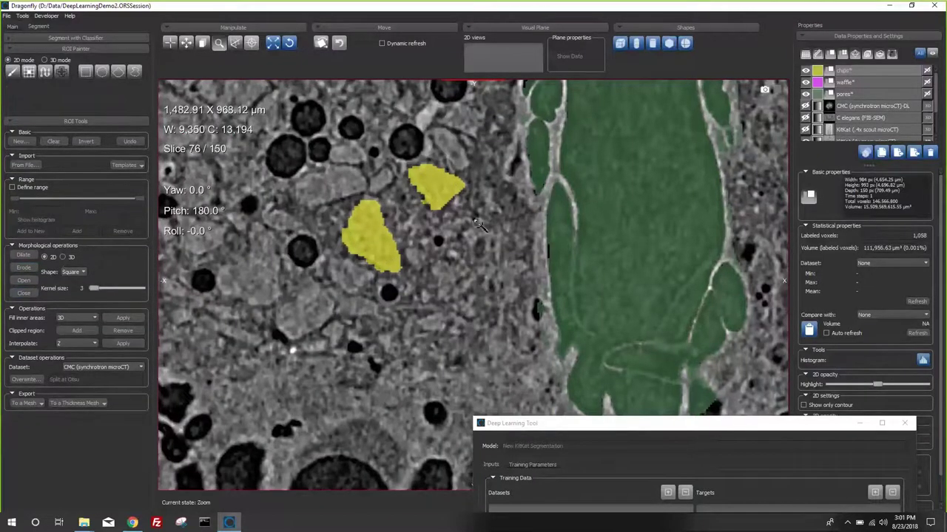
scroll(480, 287, "down", 1)
scroll(474, 179, "down", 2)
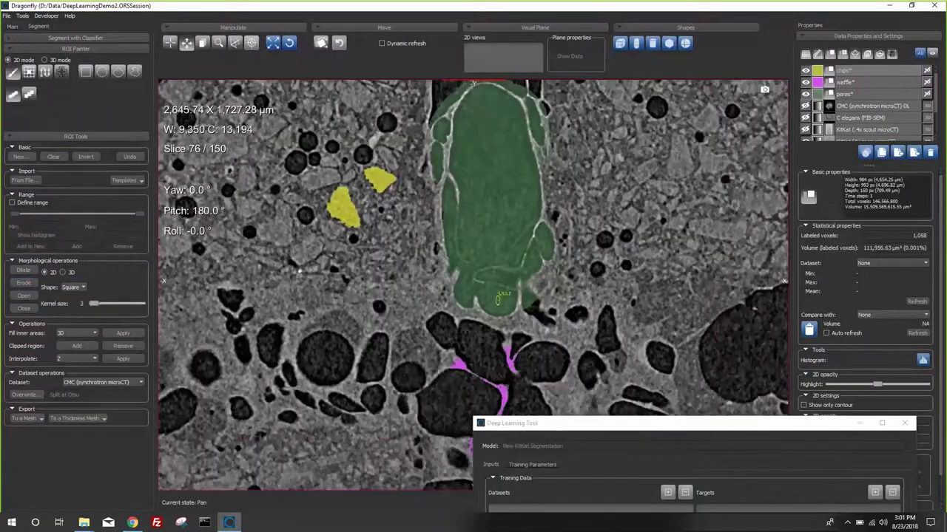
middle_click_drag(461, 217, 489, 264)
scroll(488, 264, "down", 1)
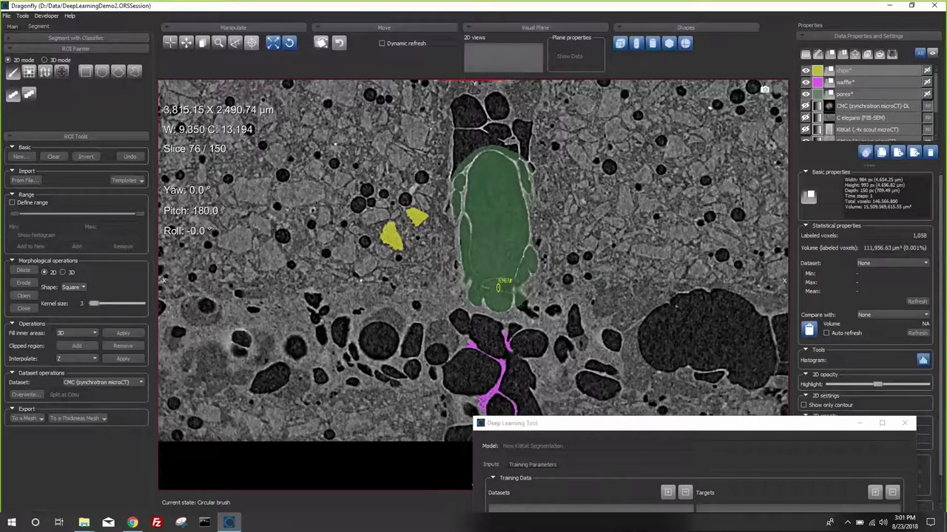
key("Escape")
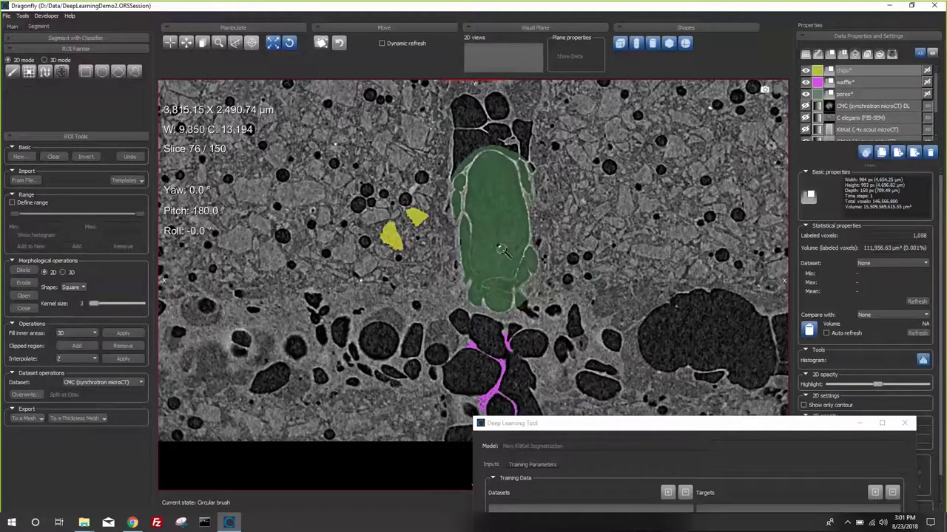
mouse_move(501, 250)
right_mouse_down()
mouse_move(492, 201)
mouse_move(484, 224)
right_mouse_up()
middle_click_drag(484, 224, 462, 285)
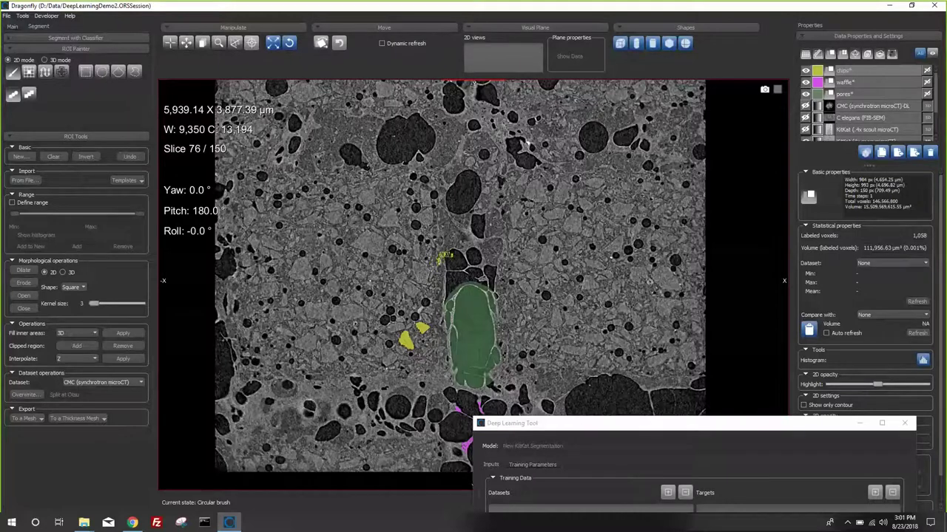
mouse_move(427, 271)
right_mouse_down()
mouse_move(442, 376)
mouse_move(433, 387)
mouse_move(433, 310)
right_mouse_up()
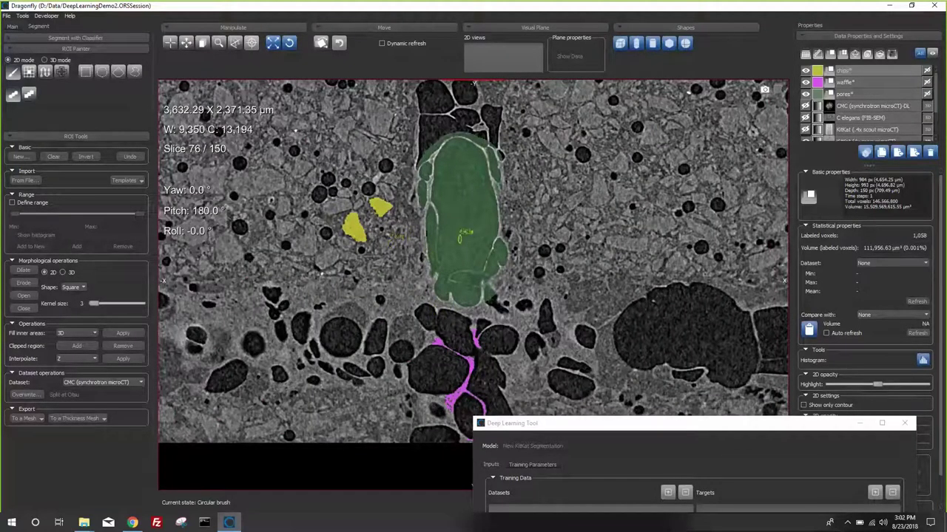
- Combine the selected ROIs into a new multi-ROI and confirm its name
left_click(850, 94)
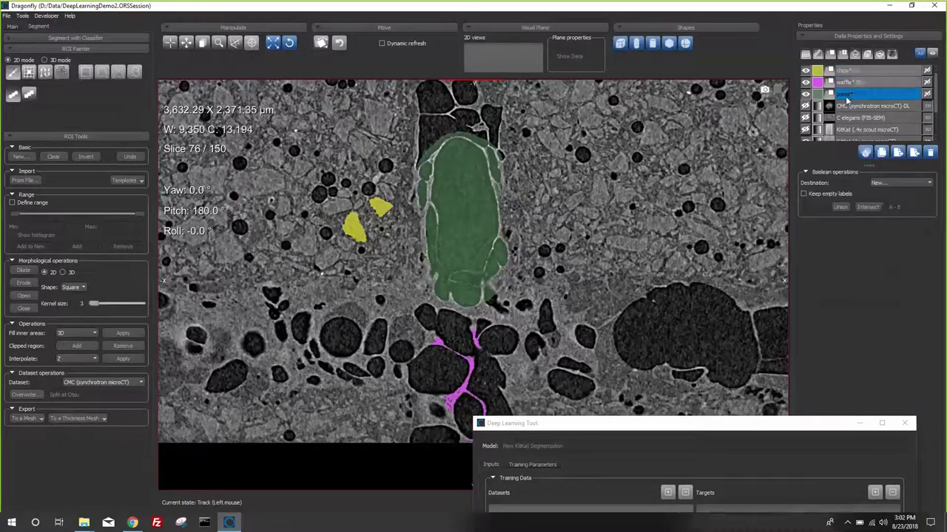
right_click(847, 99)
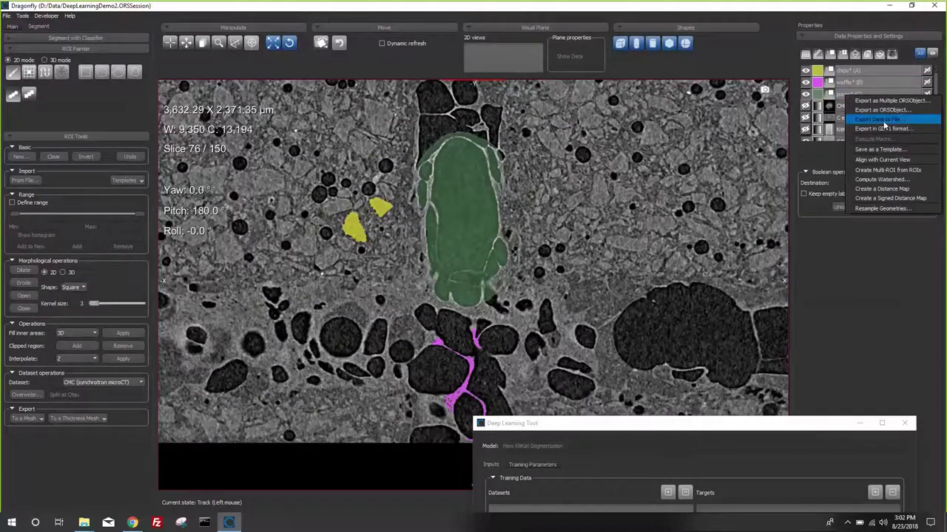
left_click(883, 170)
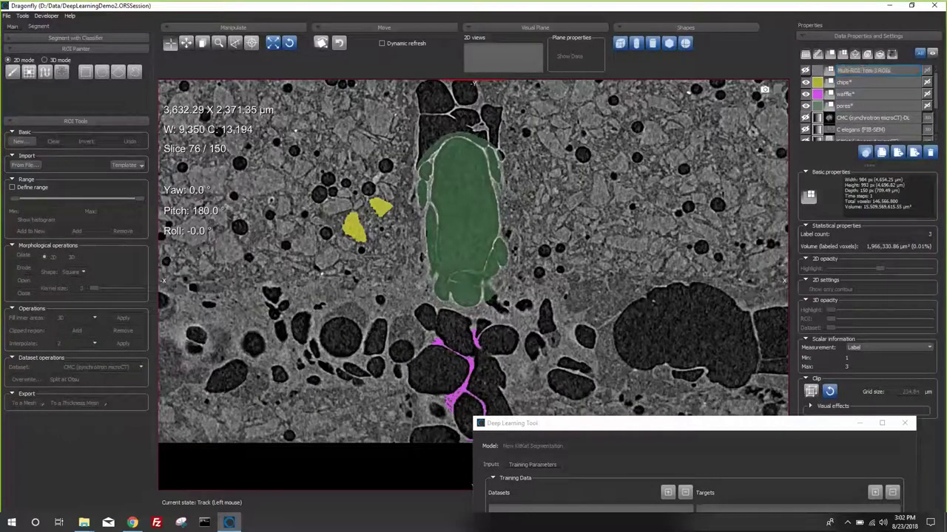
type("a")
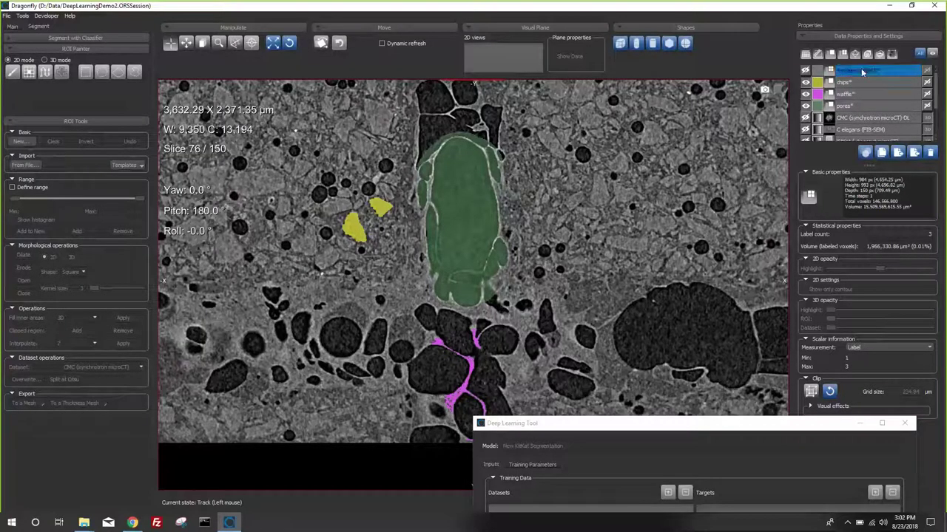
key("Return")
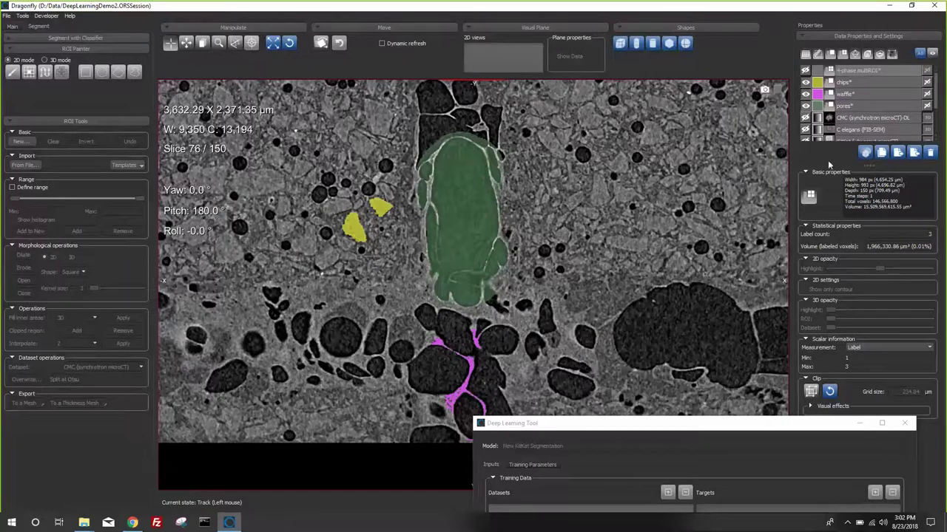
- Build a multi-ROI from the chips and pores ROIs and name it '2-phase multiROI'
left_click(844, 83)
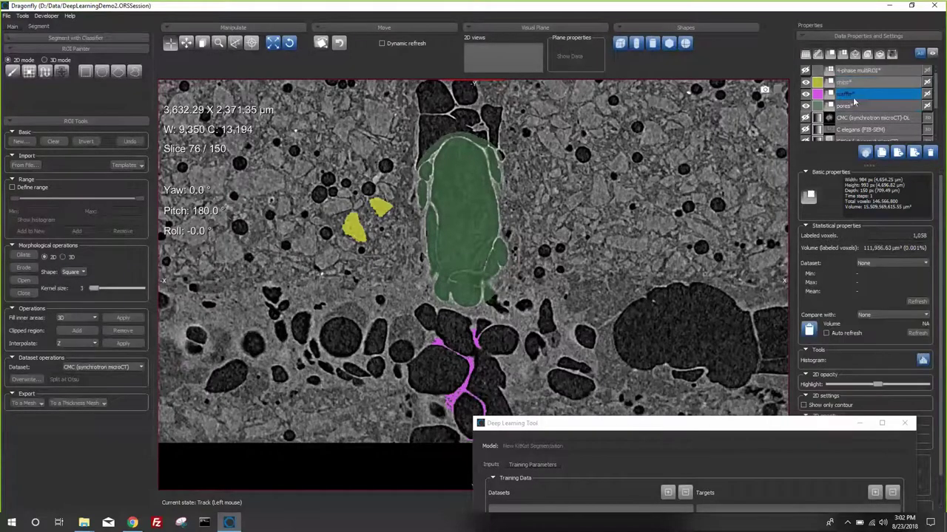
left_click(844, 105)
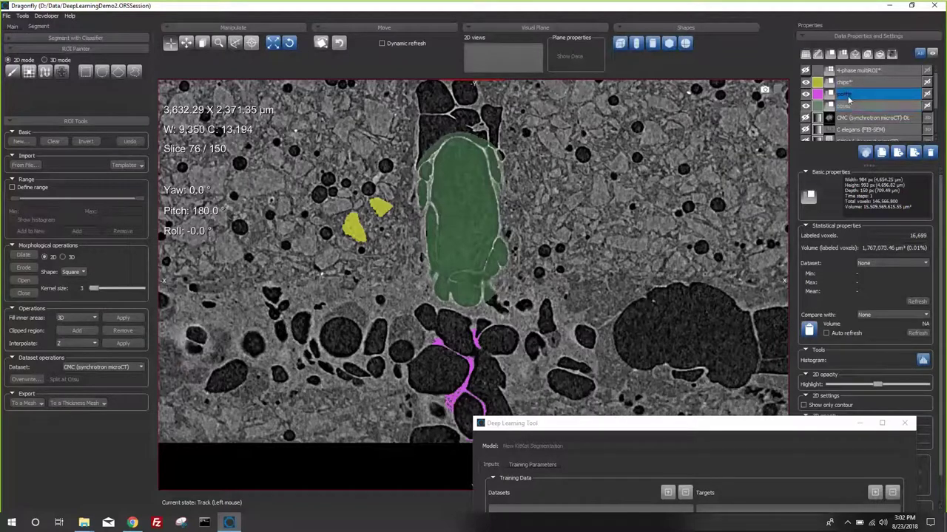
left_click(847, 83)
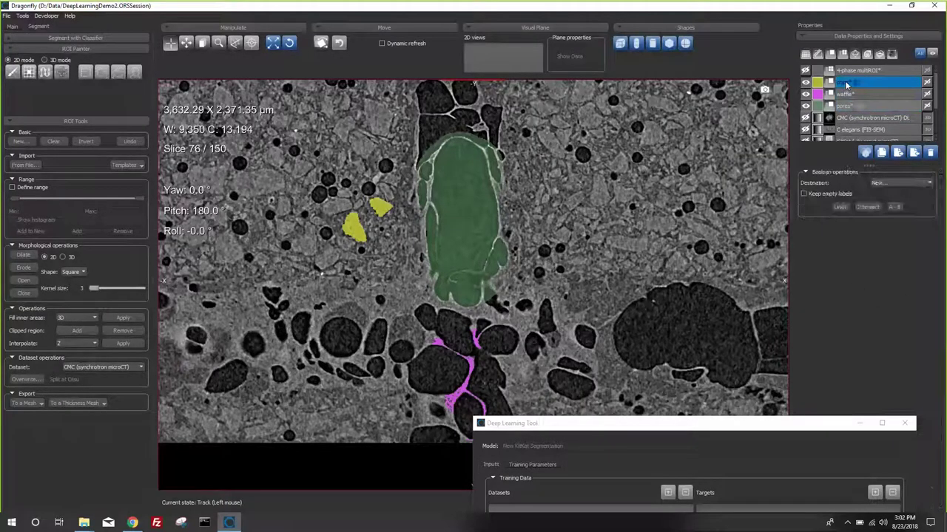
right_click(847, 84)
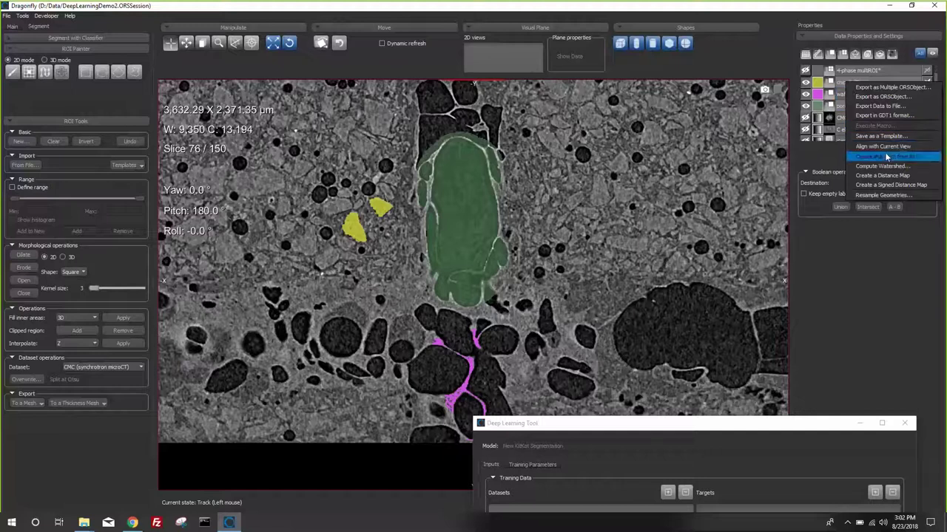
left_click(888, 156)
double_click(858, 70)
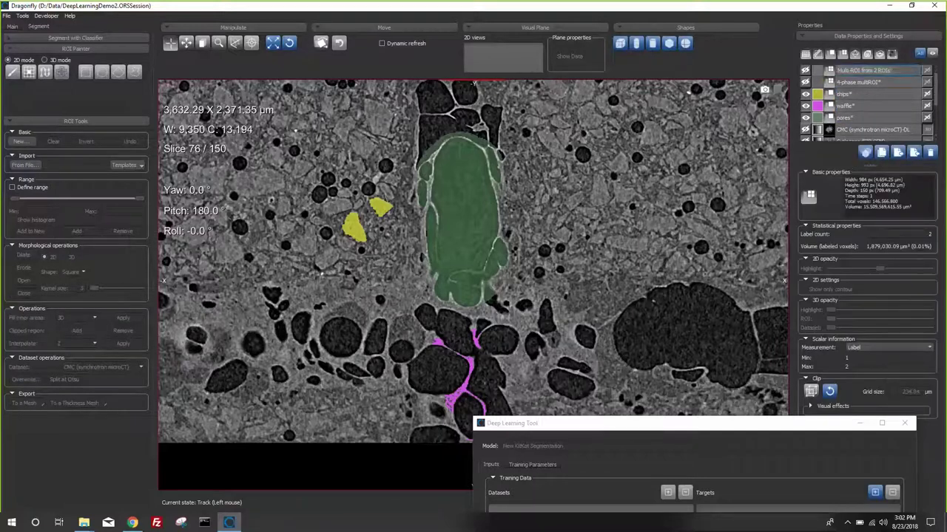
type("2-phase multiROI")
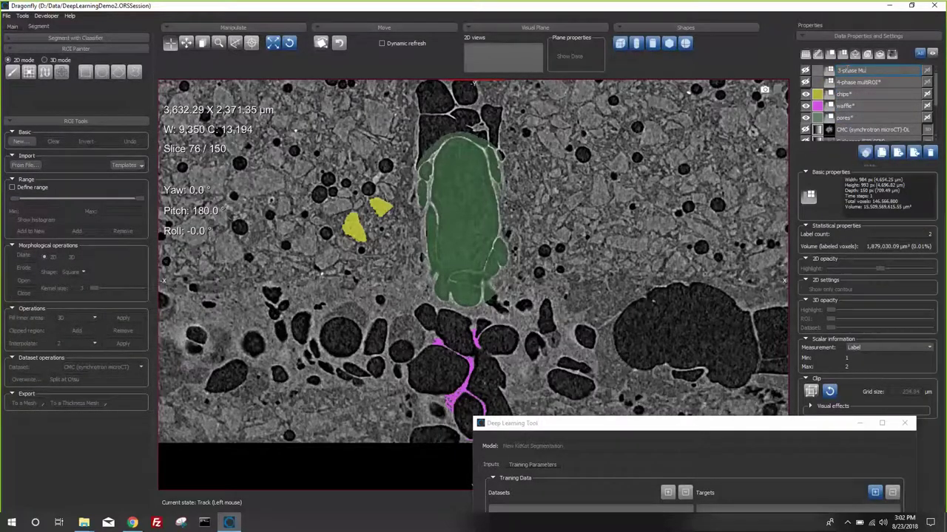
key("Return")
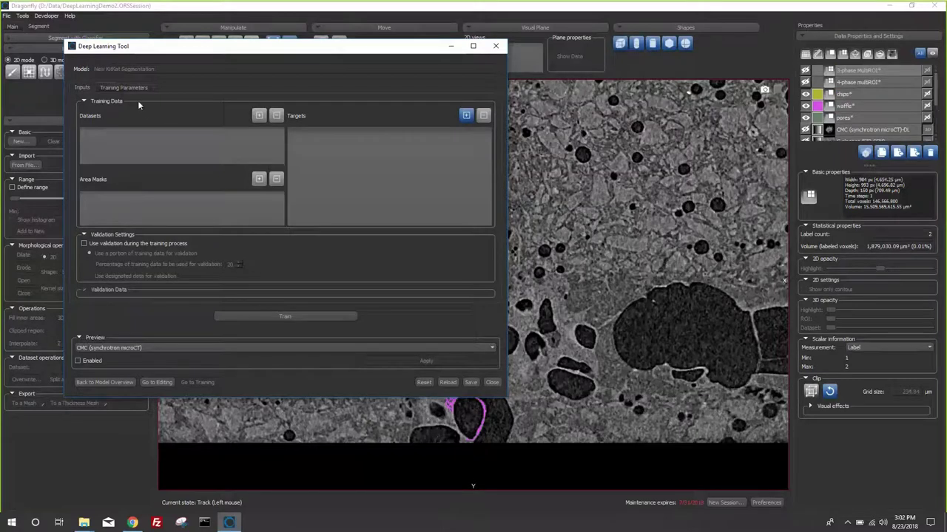
- In the model's training setup, add KitKat (4x zoom microCT) as Dataset 1
left_click(119, 383)
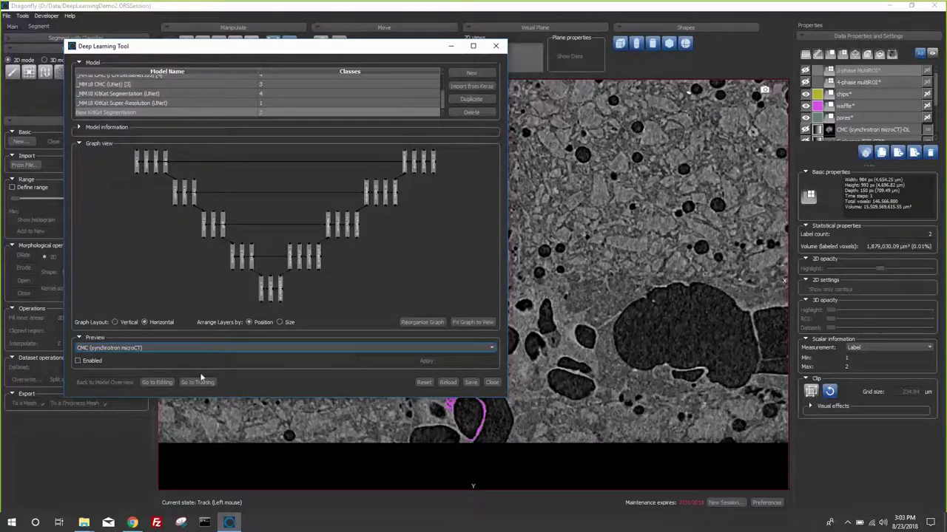
left_click(197, 383)
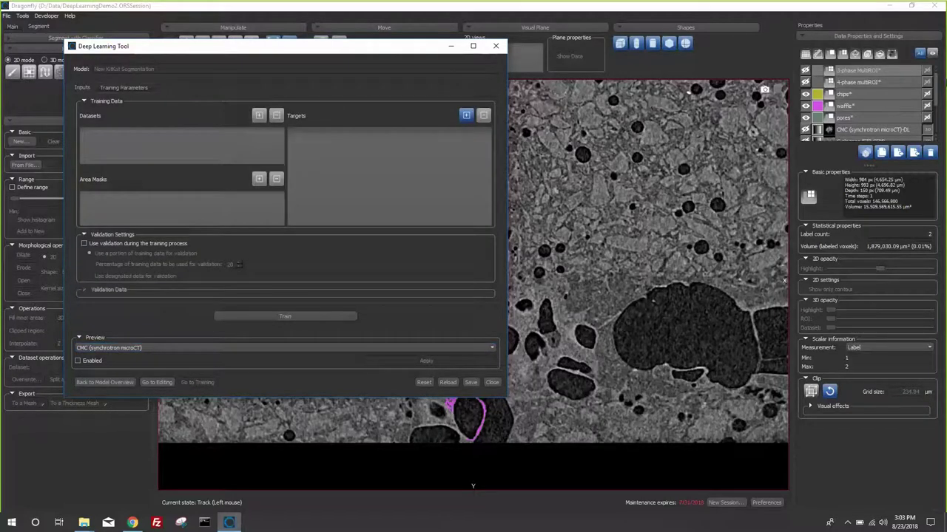
scroll(872, 110, "down", 3)
left_click(897, 124)
left_click(884, 111)
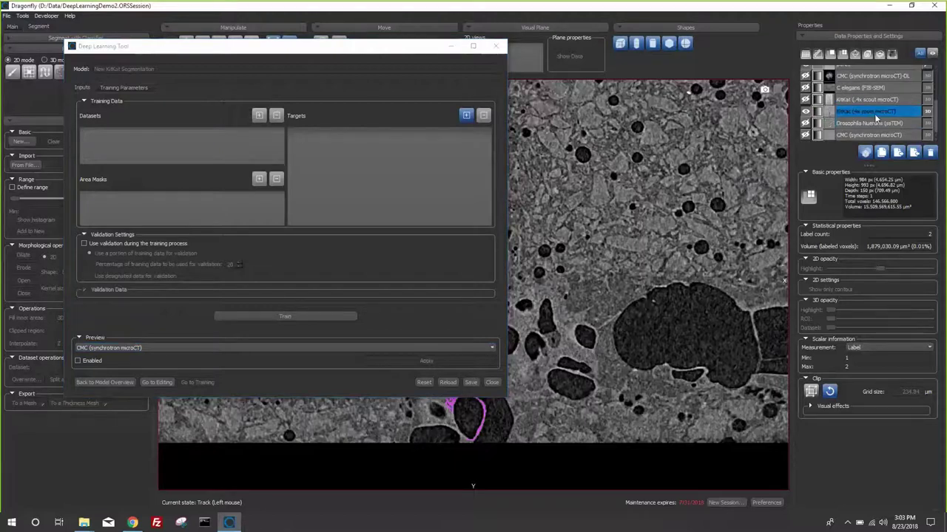
left_click(259, 115)
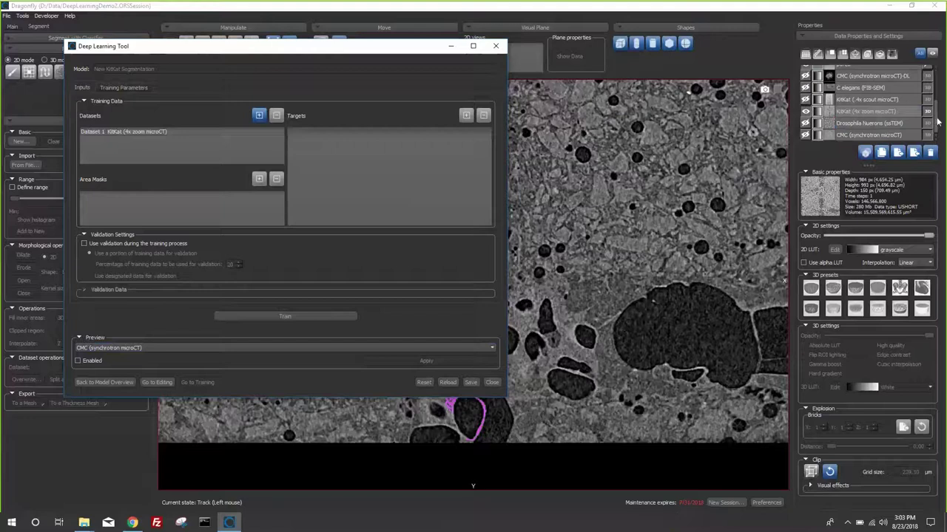
- Add 3-phase MultiROI as Target 1 for training
scroll(930, 123, "up", 5)
left_click(878, 82)
left_click(853, 72)
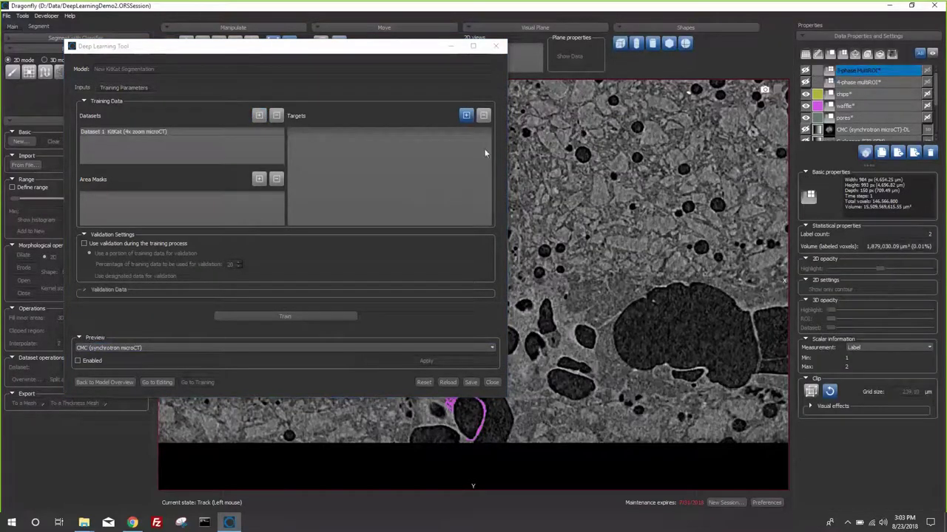
left_click(465, 117)
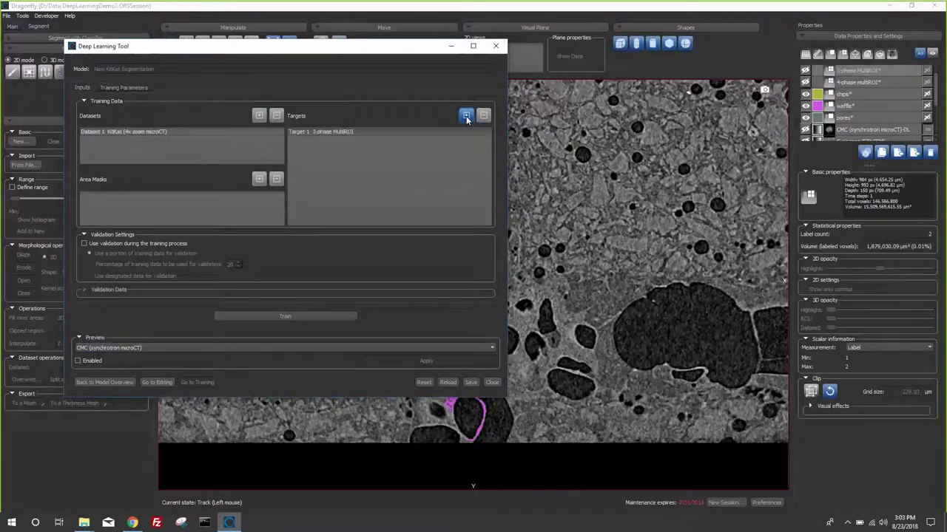
left_click(850, 83)
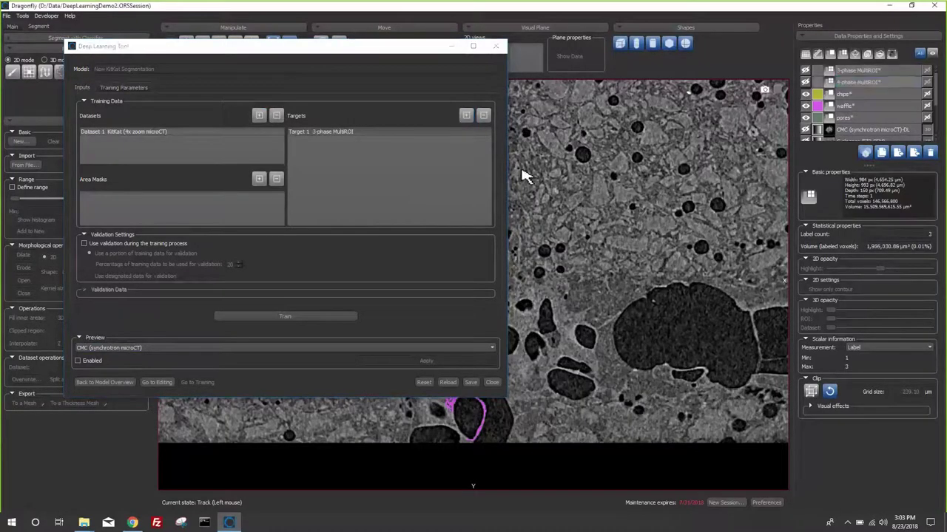
left_click(466, 117)
left_click(157, 133)
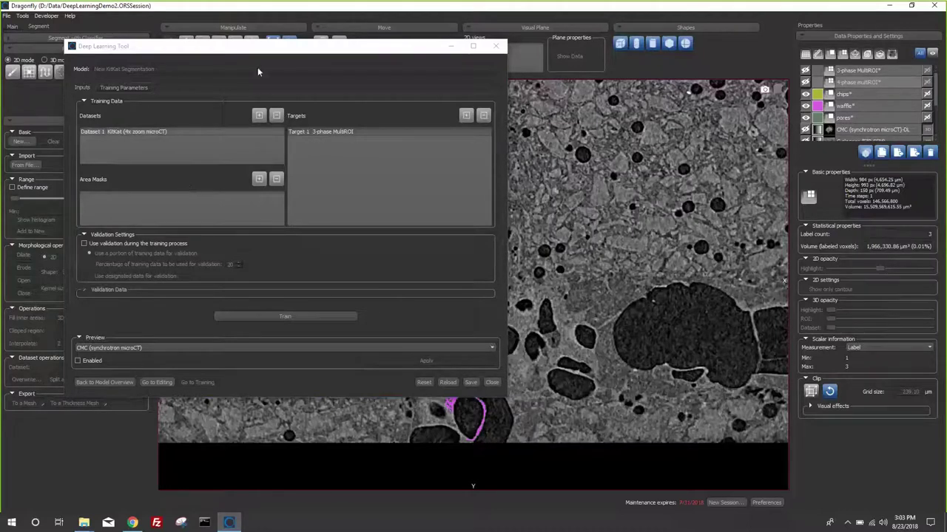
- Create a new Mask ROI and paint rectangular areas on the slice with the square brush
left_click(157, 382)
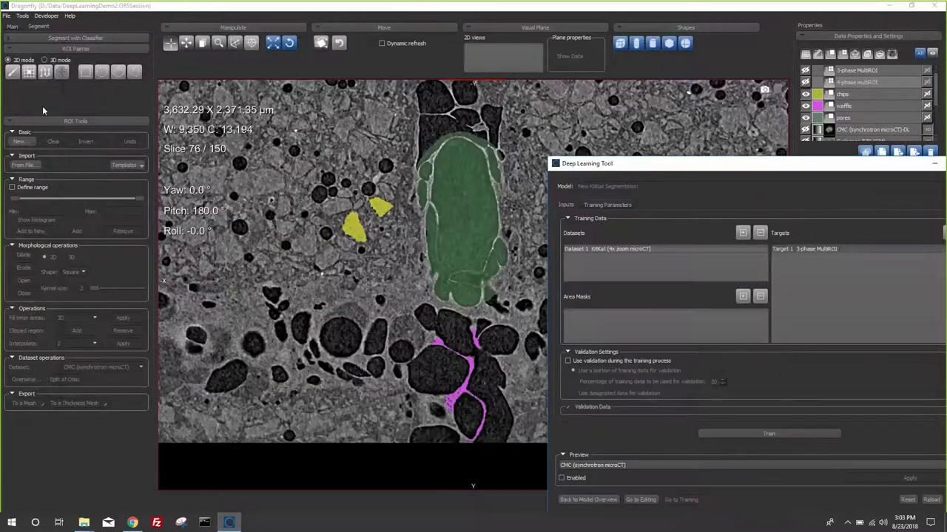
left_click(22, 141)
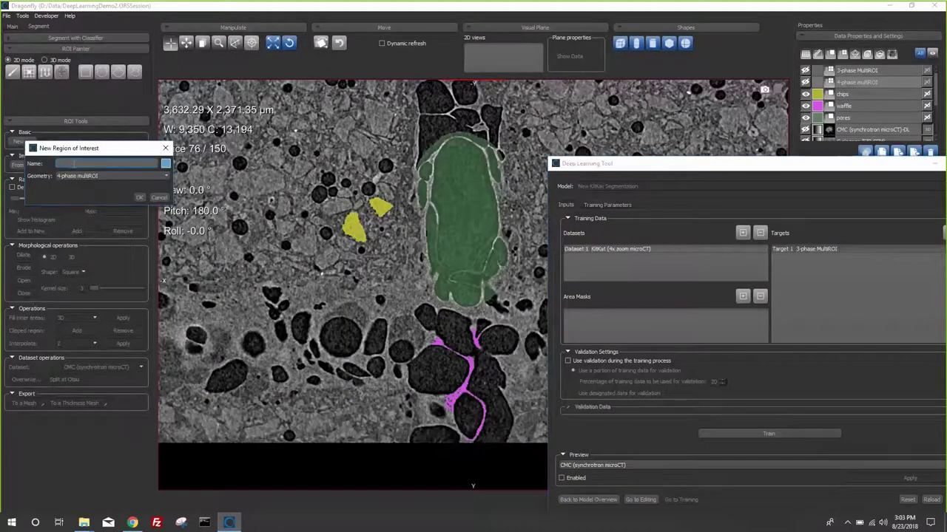
key("Return")
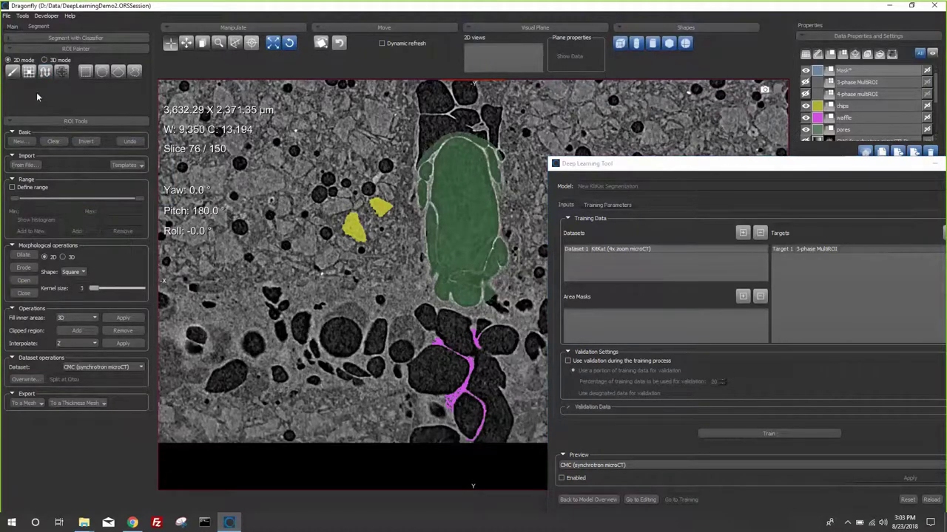
left_click(15, 71)
left_click(30, 95)
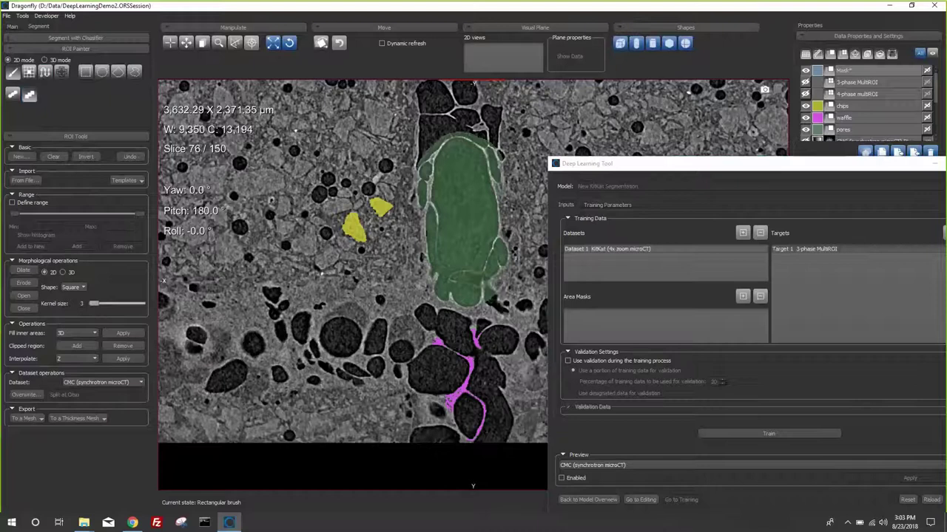
key("ctrl")
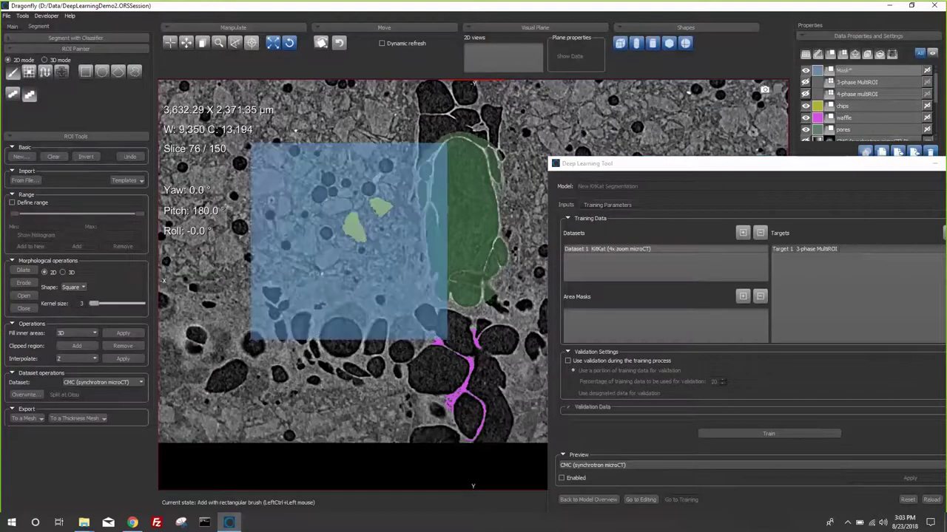
mouse_move(349, 240)
left_mouse_down("ctrl")
mouse_move(444, 219)
mouse_move(424, 370)
left_mouse_up("ctrl")
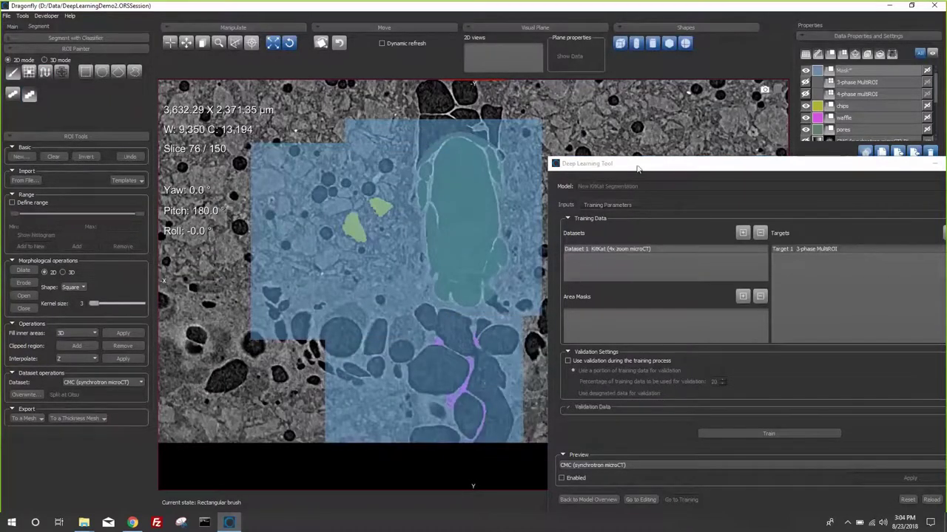
left_click_drag(637, 169, 669, 432)
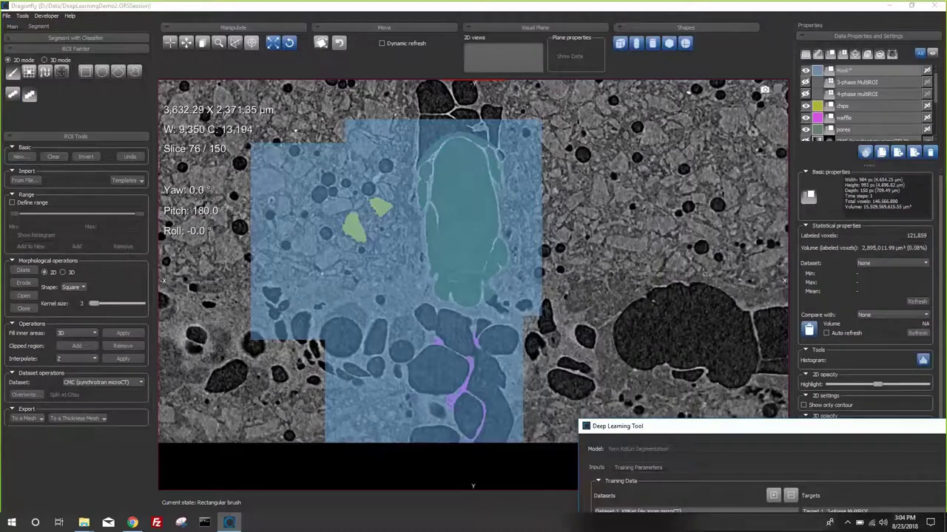
left_click(663, 215, "ctrl")
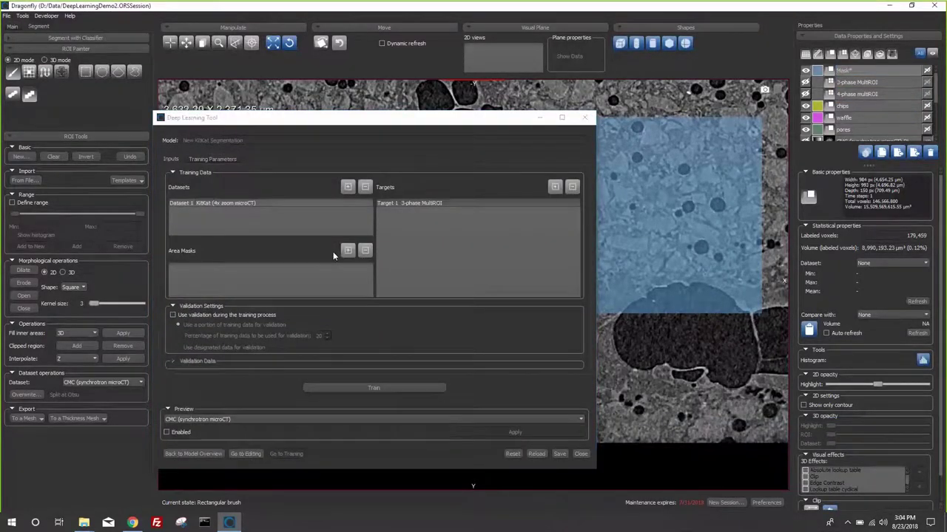
- Select the Mask ROI and turn on validation during training, using 20% of training data
left_click(870, 72)
left_click_drag(378, 117, 397, 60)
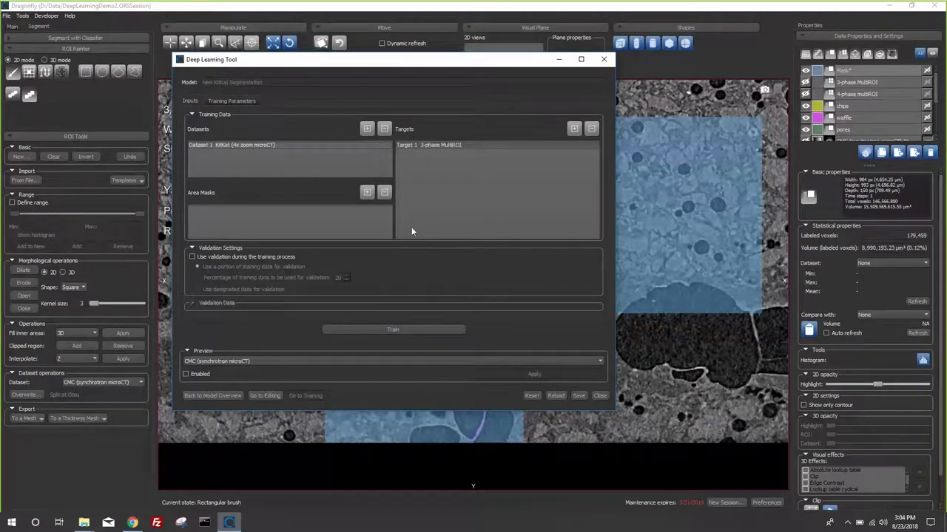
left_click(192, 257)
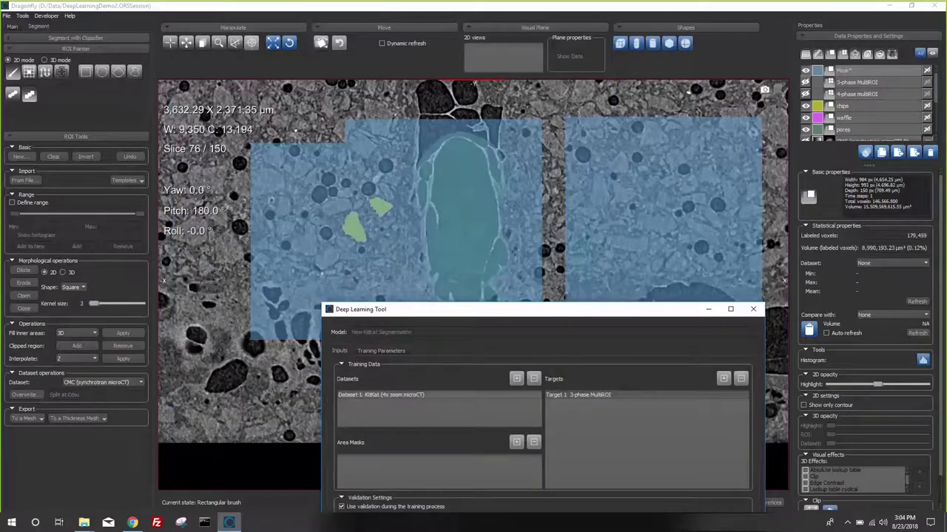
left_click(296, 130)
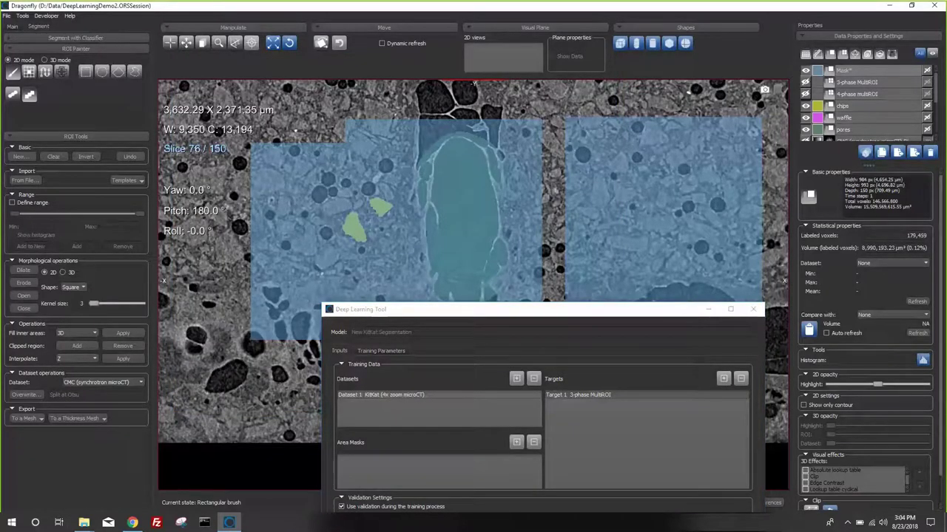
scroll(216, 288, "down", 3)
- Show the Training Parameters tab with categorical_crossentropy loss and Adadelta optimizer, toggling advanced settings briefly
scroll(217, 288, "up", 12)
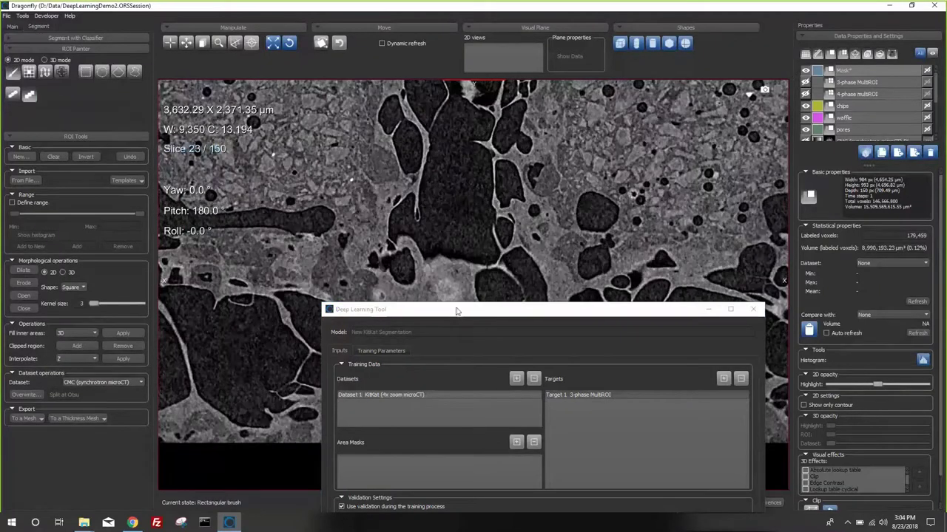
left_click_drag(474, 309, 584, 81)
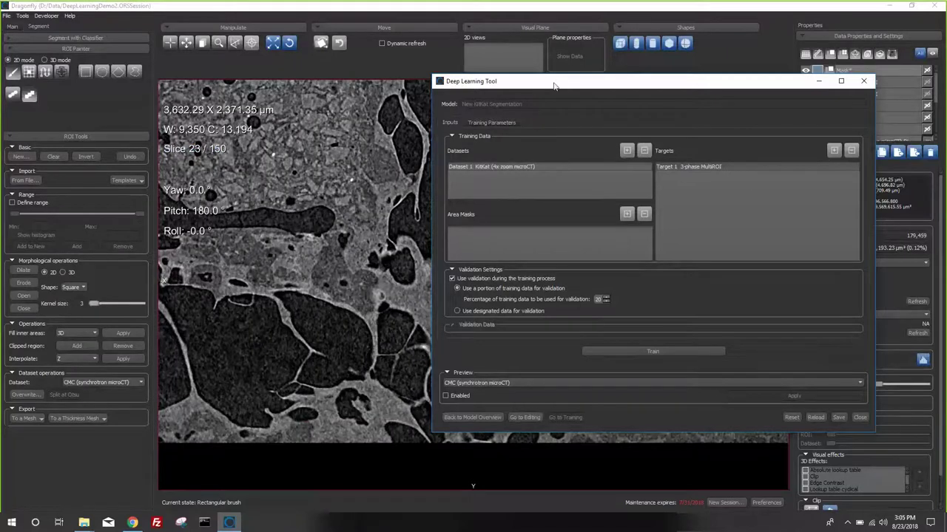
left_click_drag(555, 86, 382, 74)
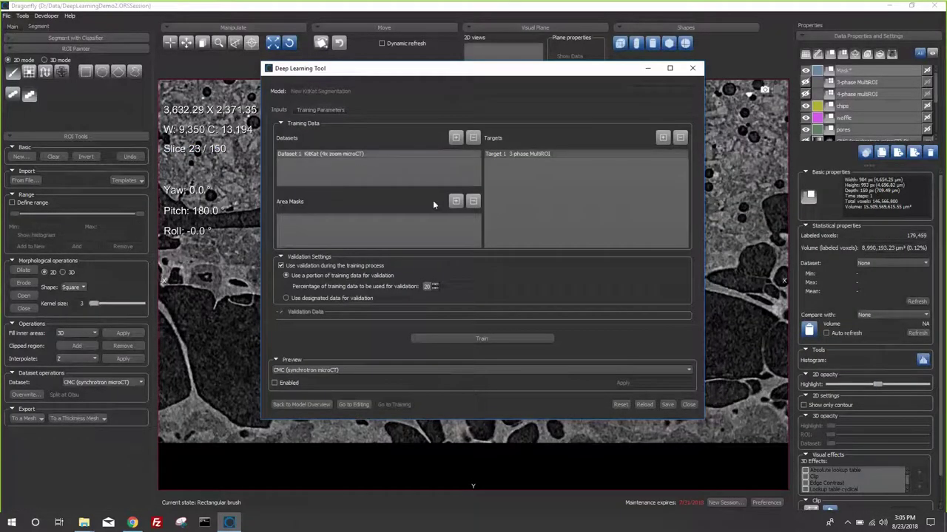
left_click(320, 110)
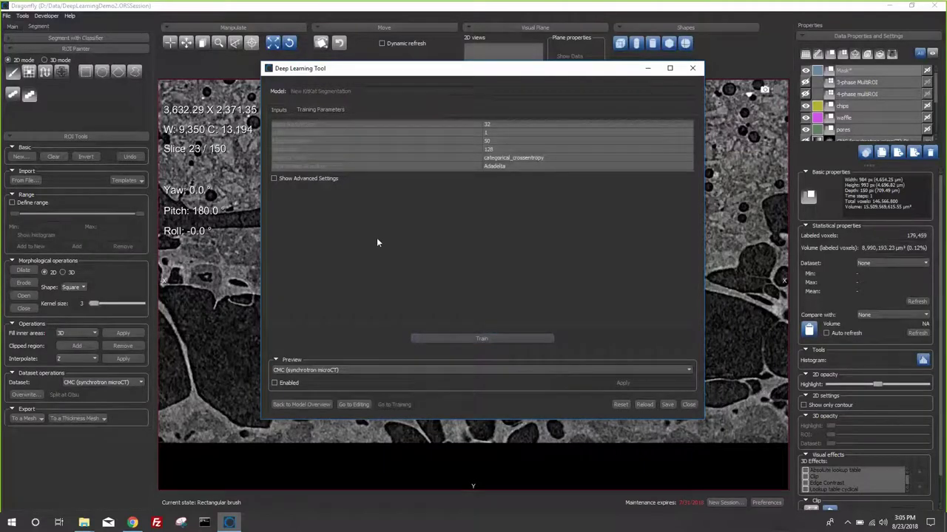
left_click_drag(536, 67, 662, 62)
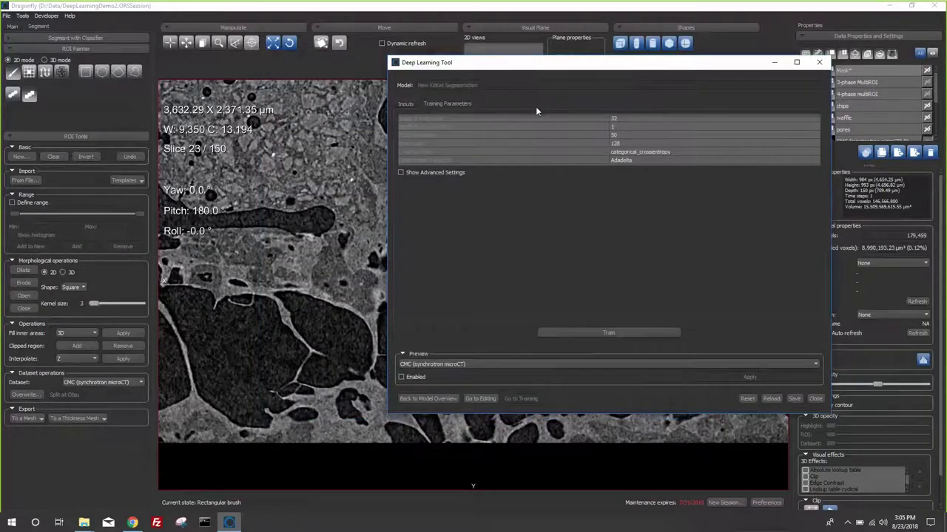
left_click(400, 172)
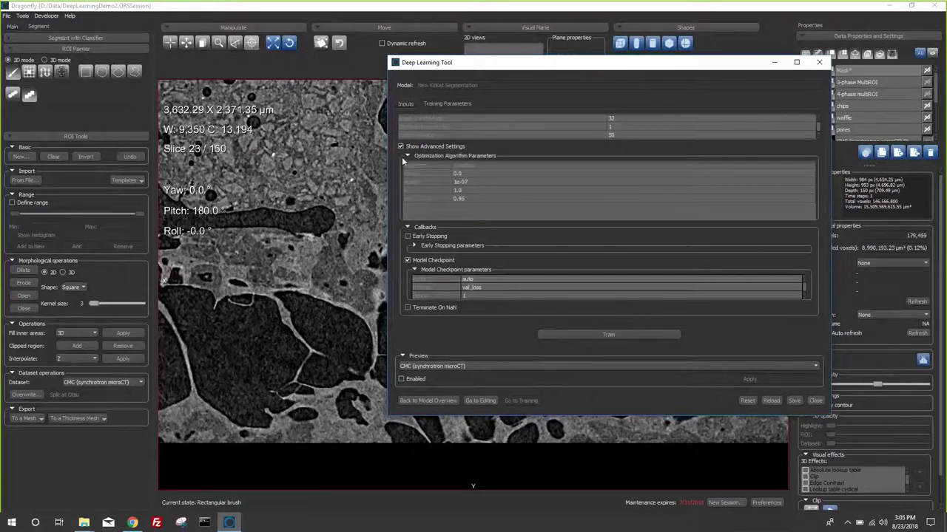
left_click(401, 147)
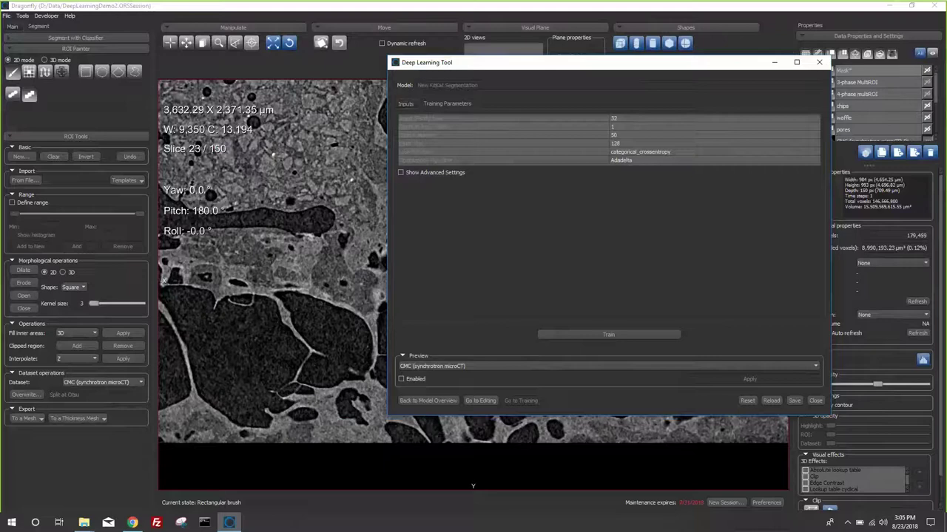
- Exit the rectangular brush with Esc, returning to Track mode
key("Escape")
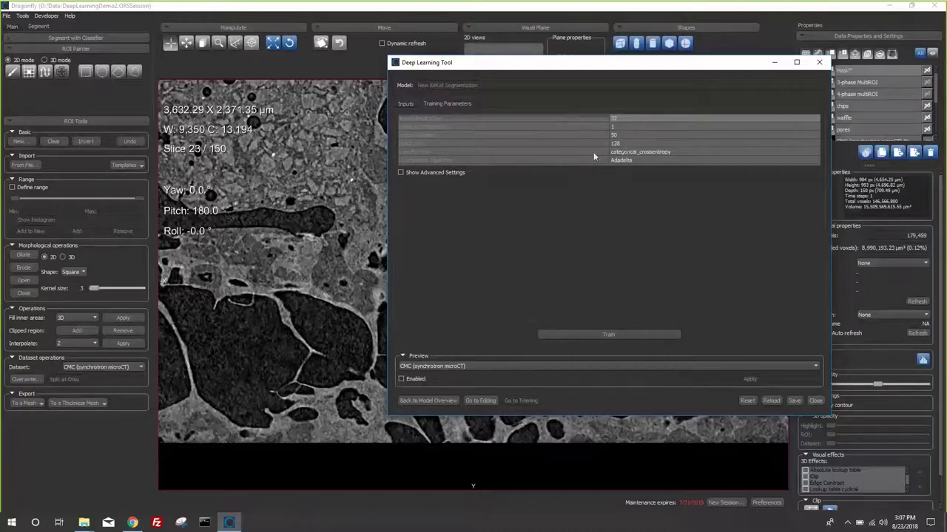
- Return to the training inputs and close the Deep Learning Tool
left_click(407, 105)
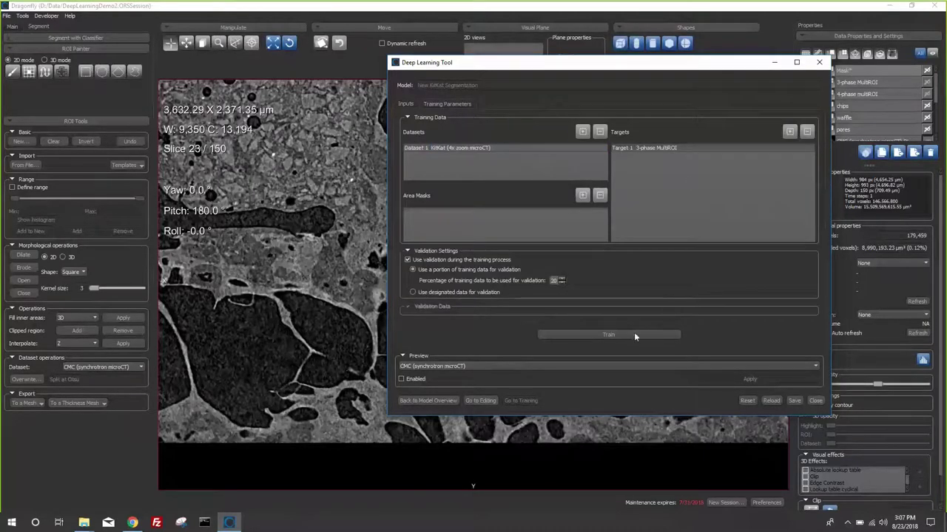
left_click(814, 400)
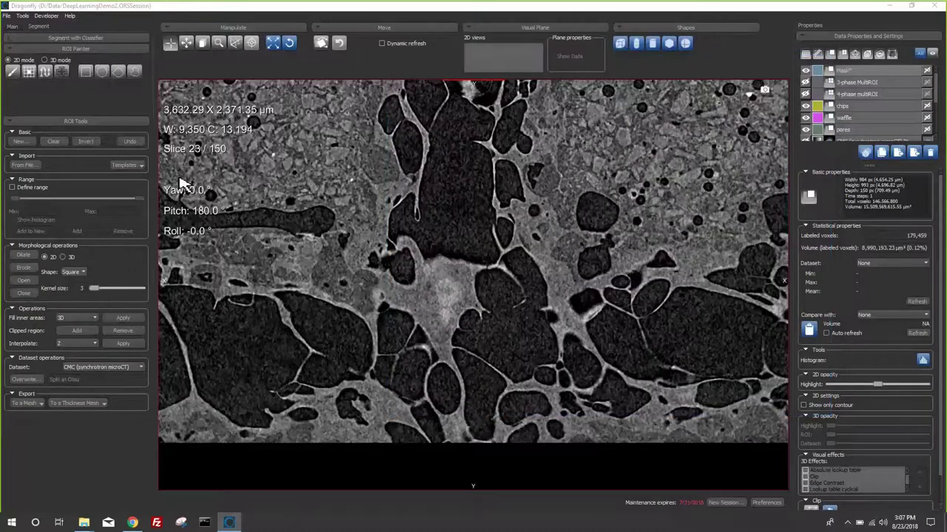
scroll(569, 211, "down", 3)
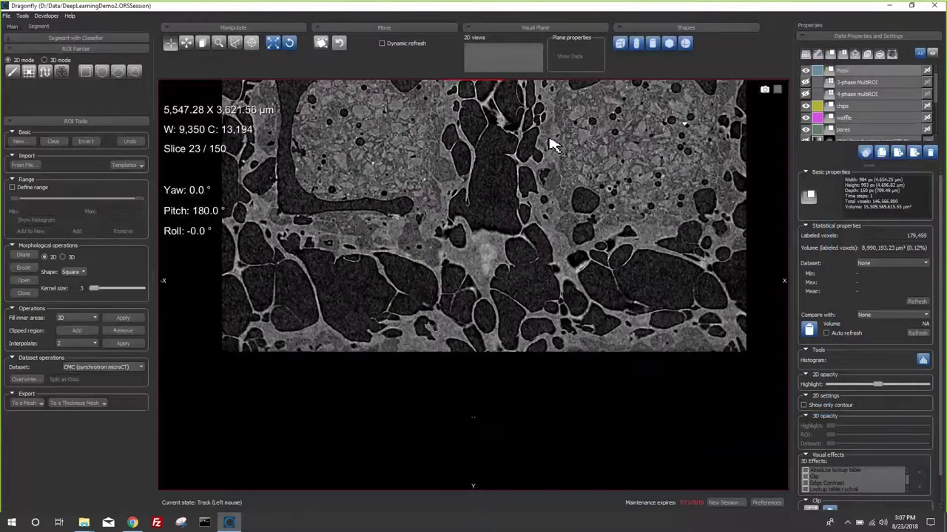
left_click_drag(555, 144, 564, 250)
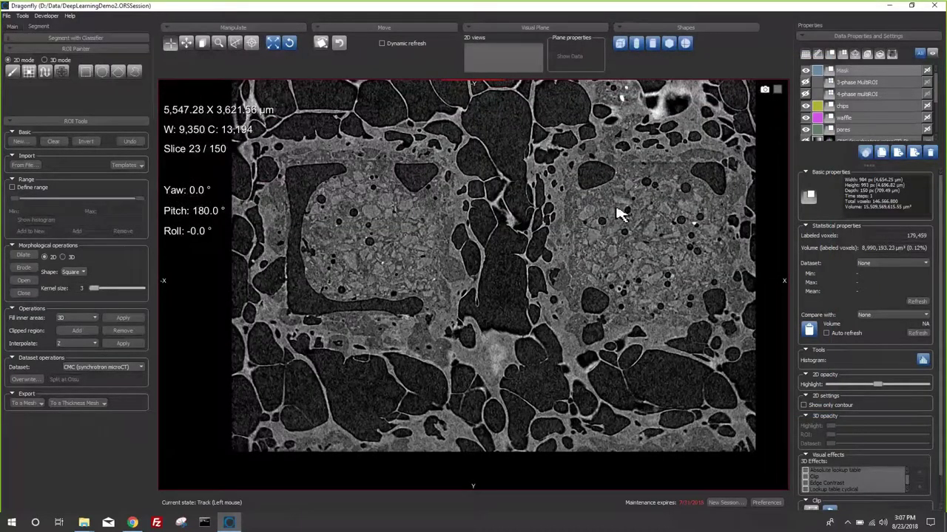
- Hide the Mask overlay, enlarge the data list and zoom into the CMC slice
left_click(805, 71)
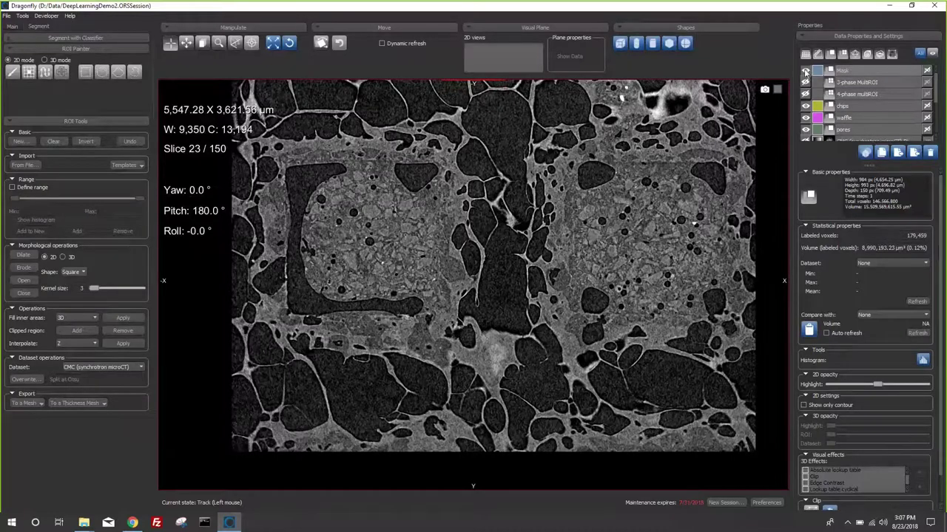
left_click(805, 71)
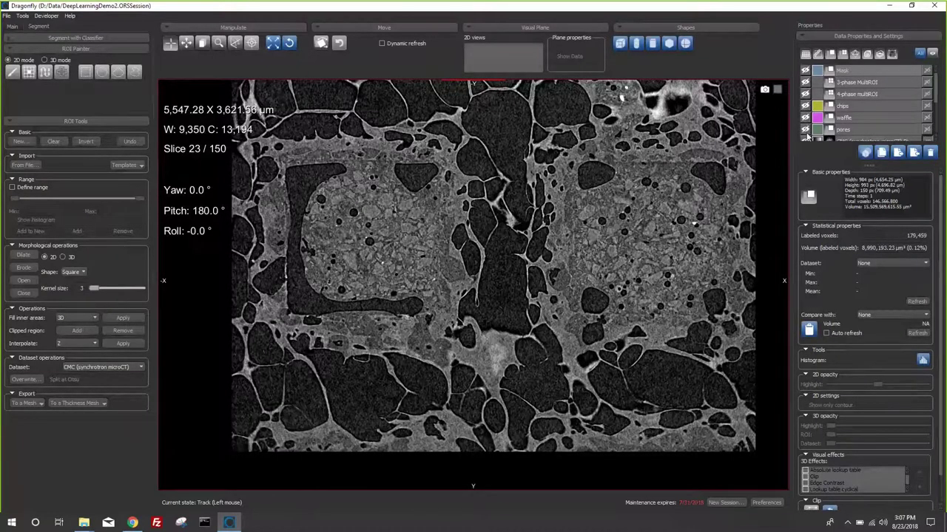
scroll(808, 136, "down", 5)
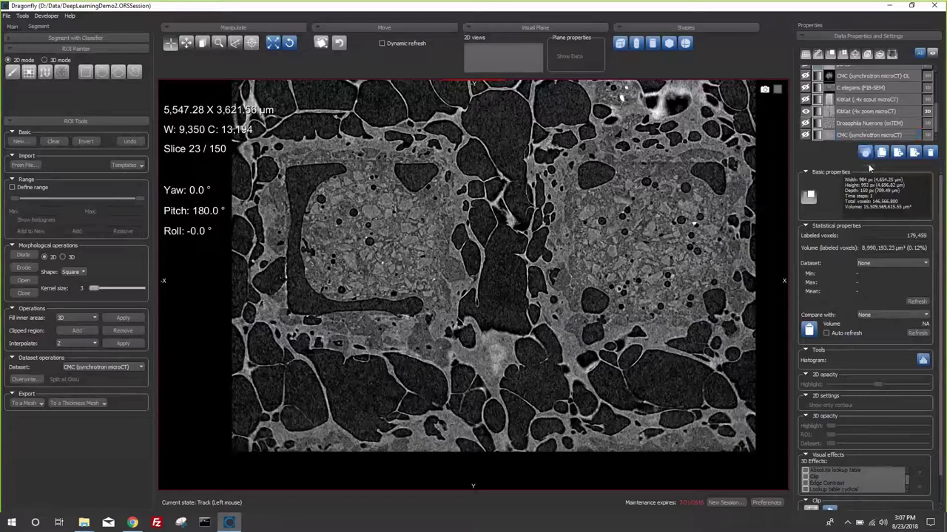
left_click_drag(870, 168, 875, 228)
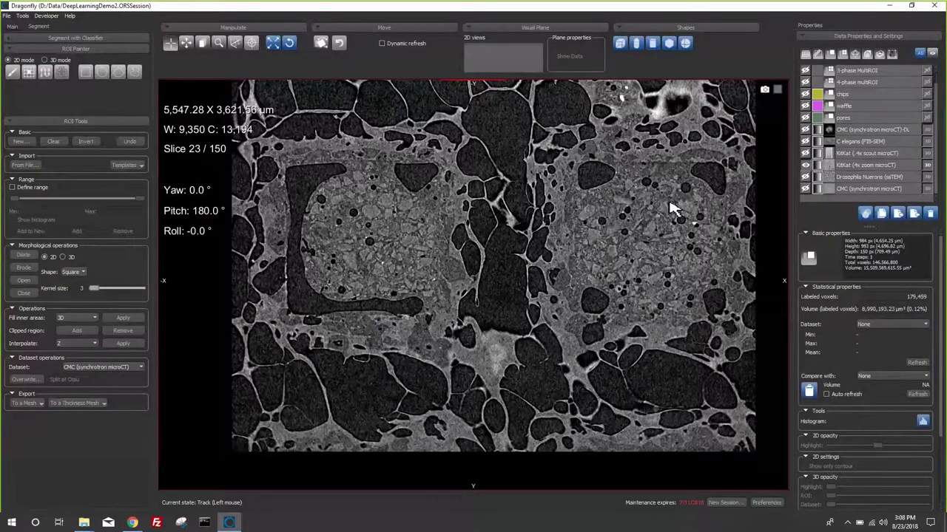
middle_click_drag(655, 215, 645, 191)
right_click_drag(645, 190, 562, 320)
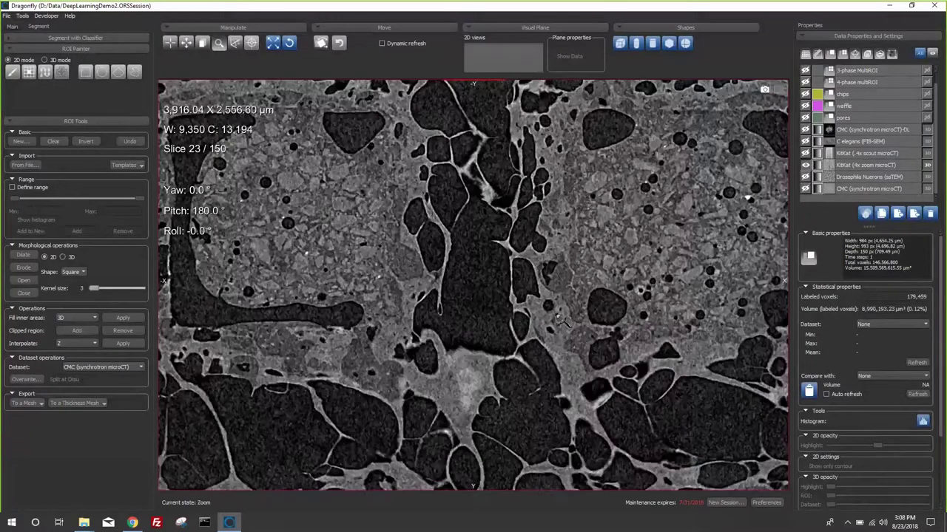
left_click(22, 16)
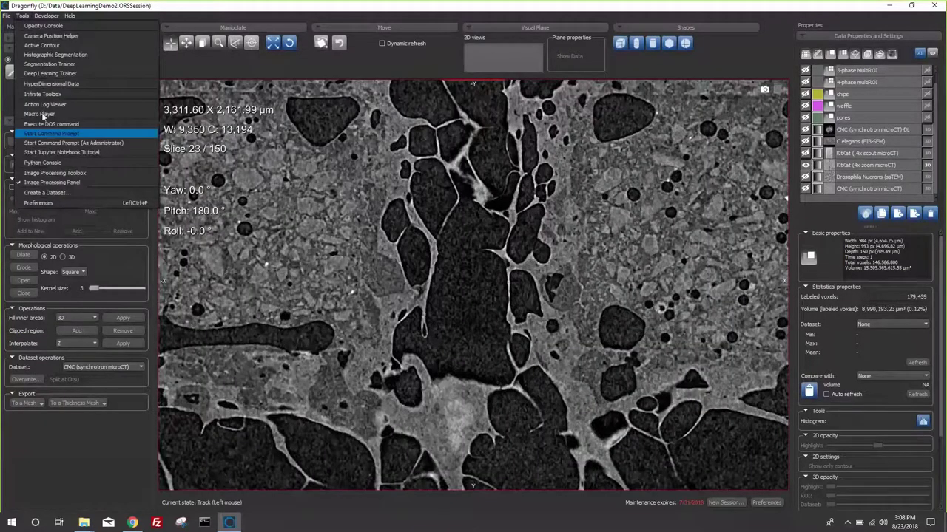
- Set up a Deep Learning operation in the Image Processing Toolbox with KitKat (4x zoom microCT) as input
left_click(70, 173)
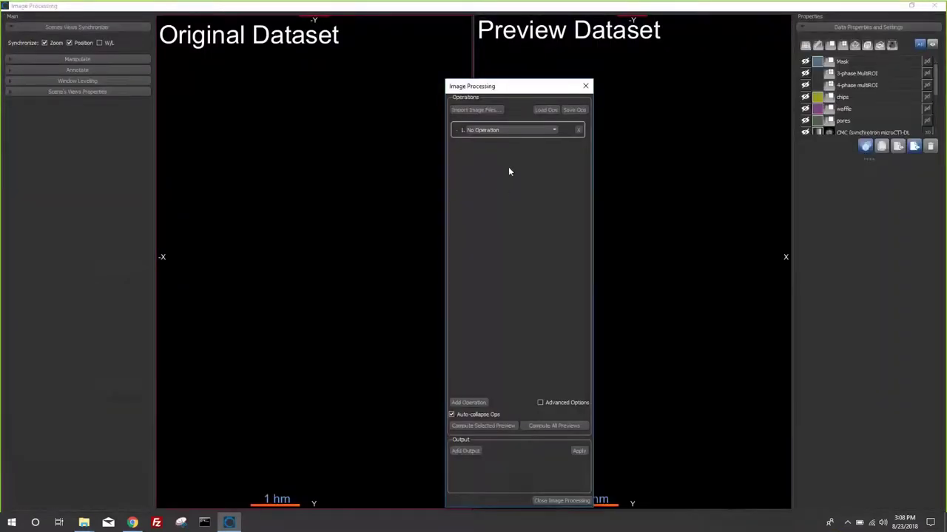
left_click(515, 132)
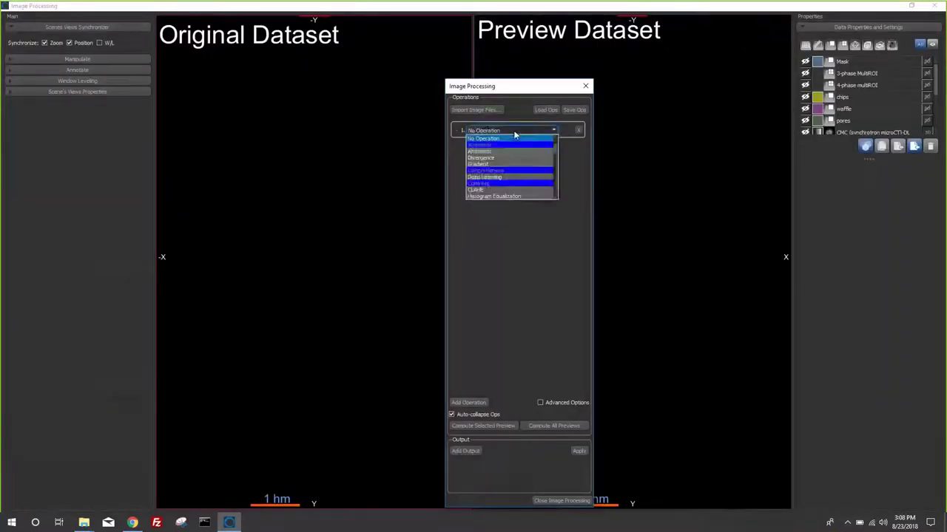
left_click(496, 176)
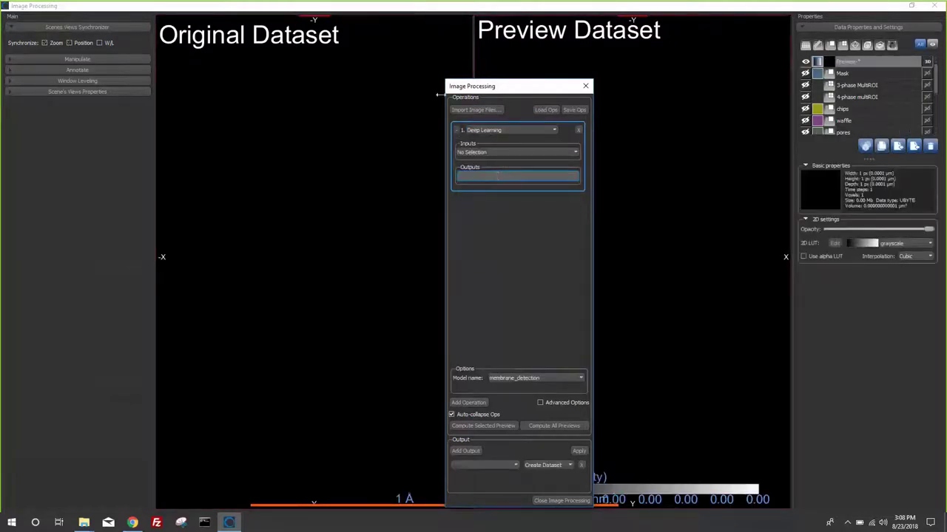
left_click(498, 151)
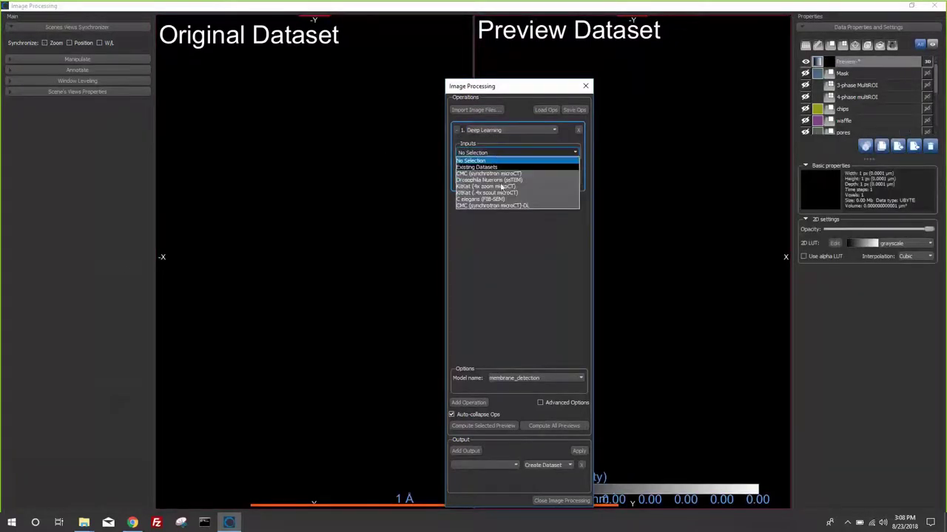
left_click(485, 186)
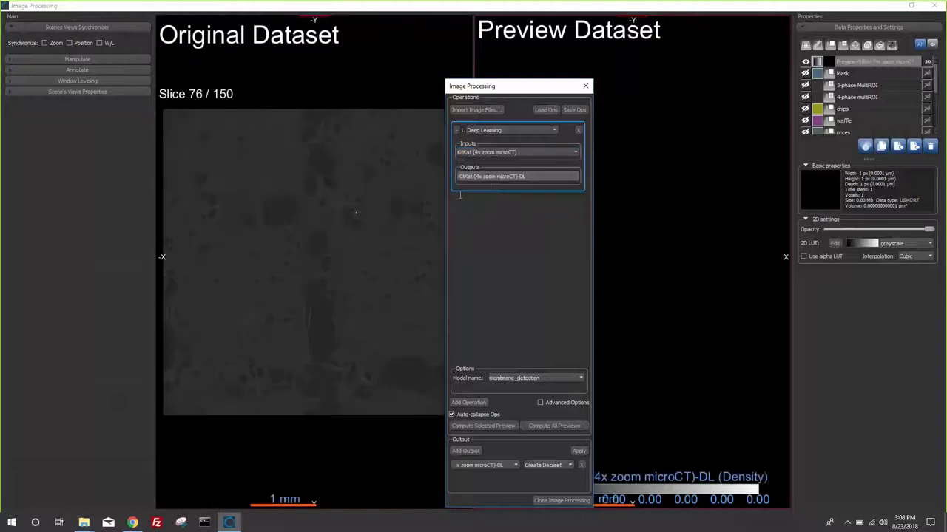
scroll(313, 229, "up", 5)
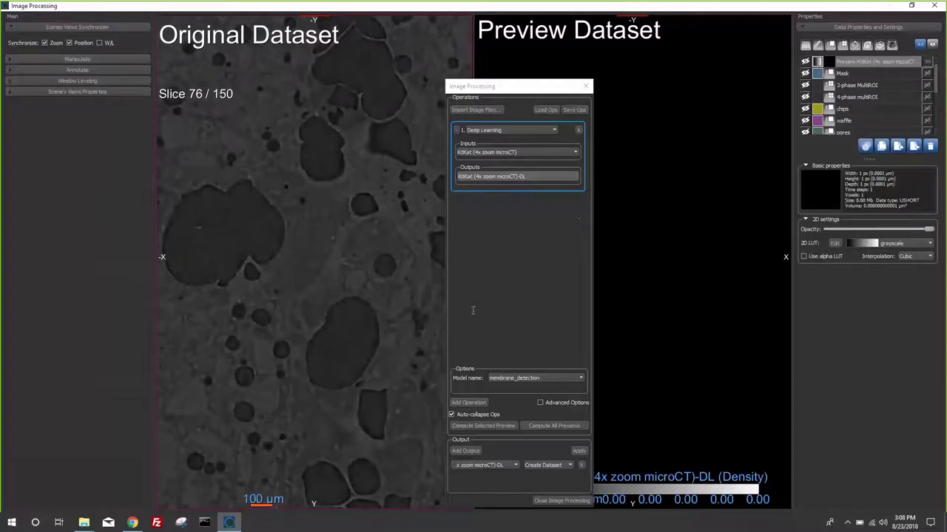
left_click(516, 378)
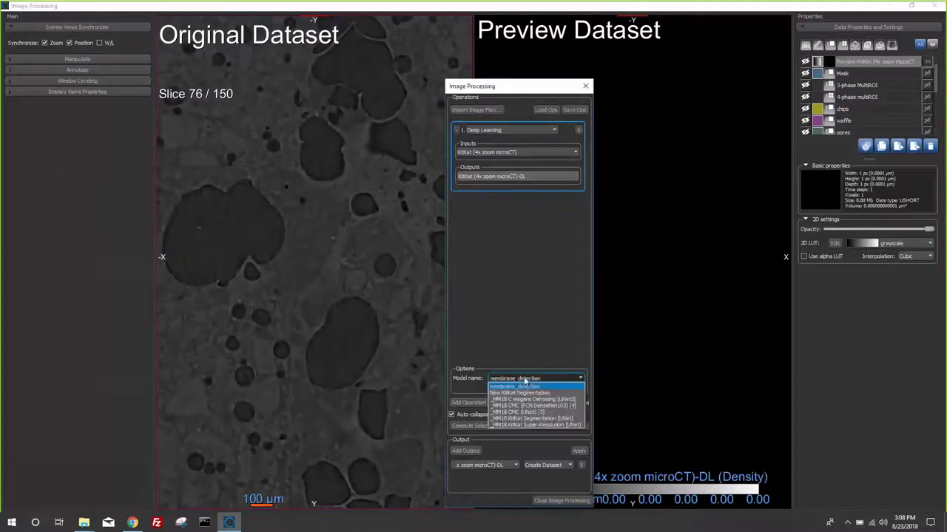
- Compute a segmentation preview with _MM18 KitKat Segmentation (UNet) and inspect it by zooming and panning
left_click(524, 419)
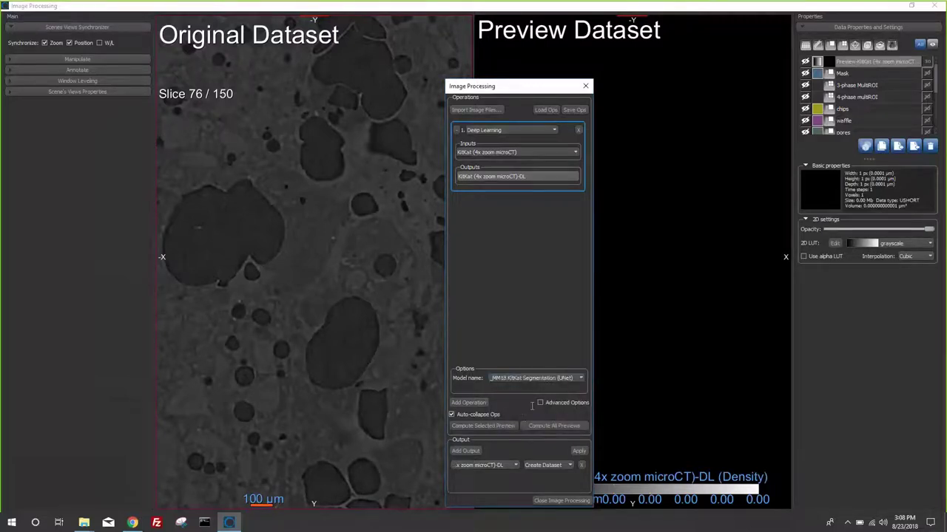
left_click(503, 426)
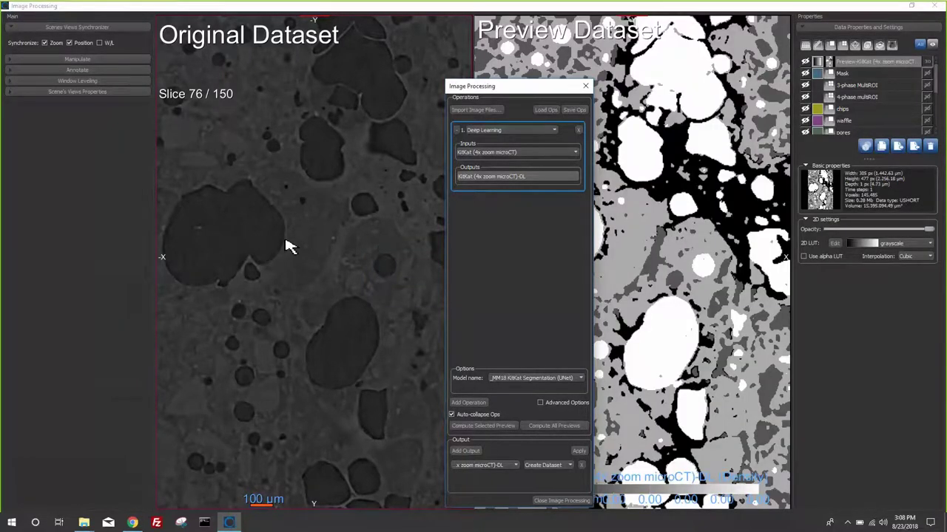
right_click_drag(338, 271, 392, 475)
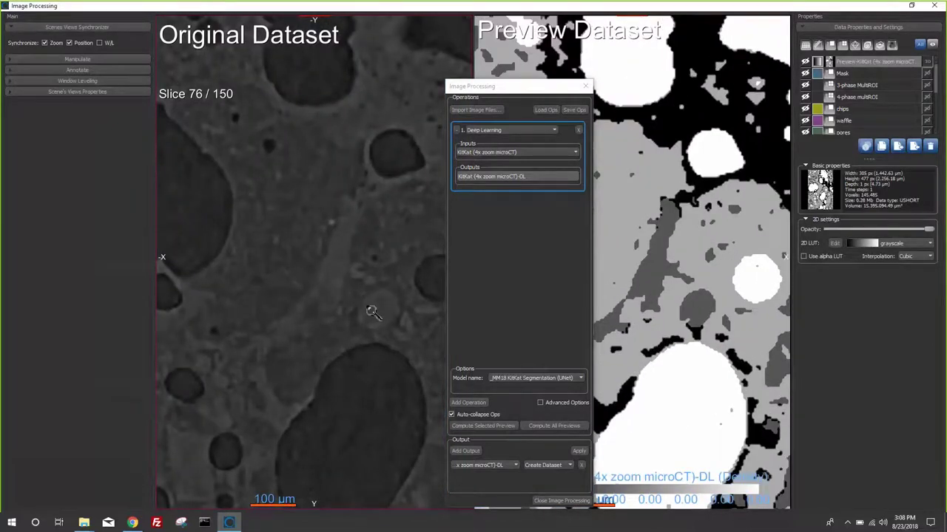
right_click_drag(372, 310, 302, 123)
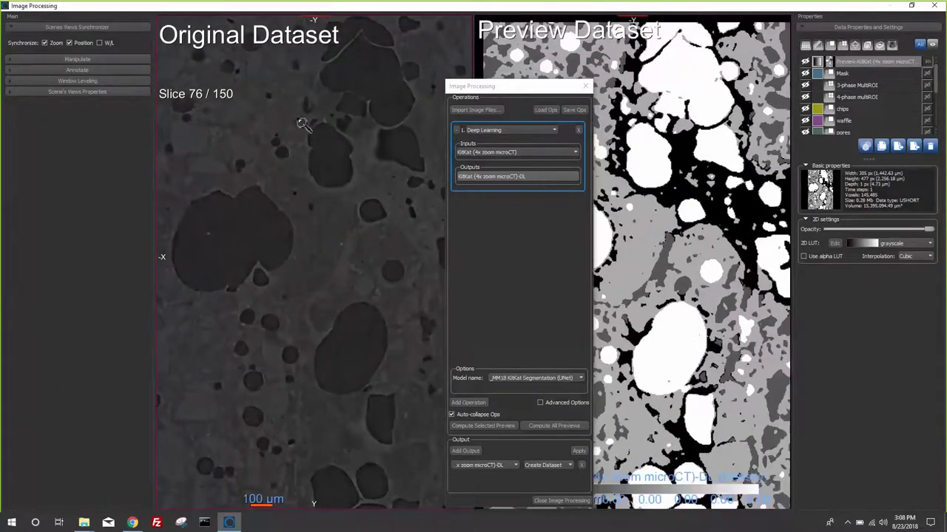
middle_click_drag(363, 214, 370, 171)
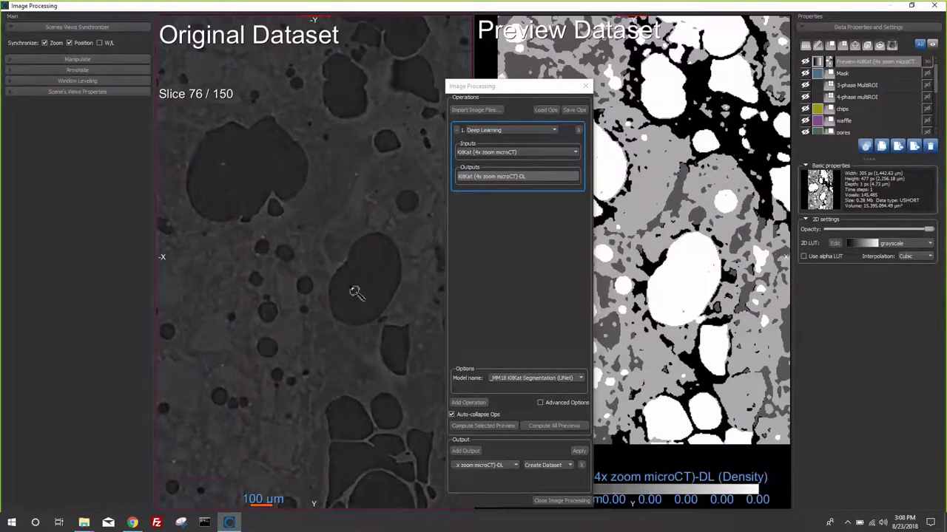
right_click_drag(356, 292, 296, 172)
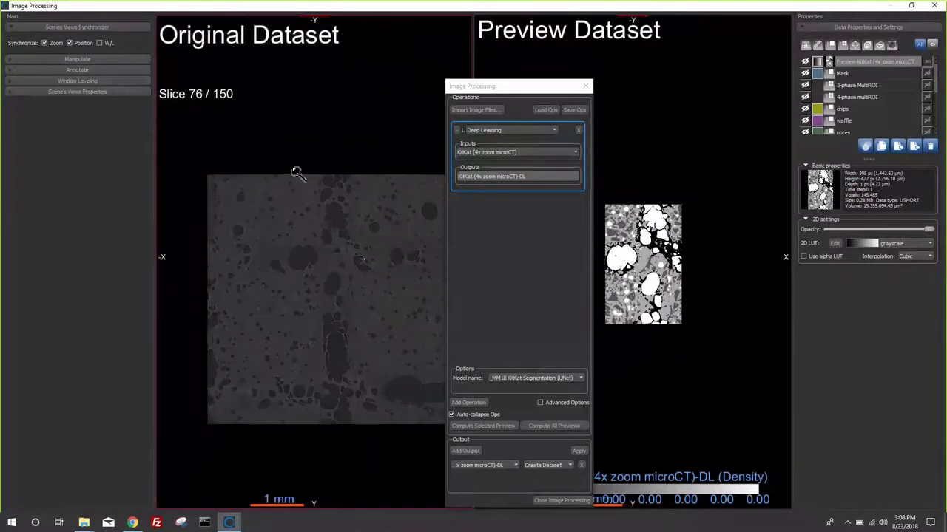
middle_click_drag(332, 249, 301, 229)
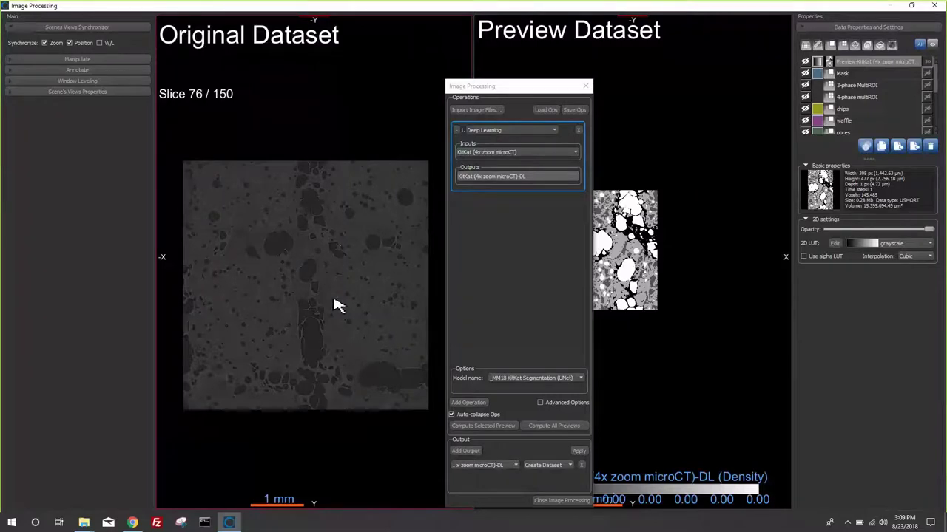
right_click_drag(327, 313, 340, 334)
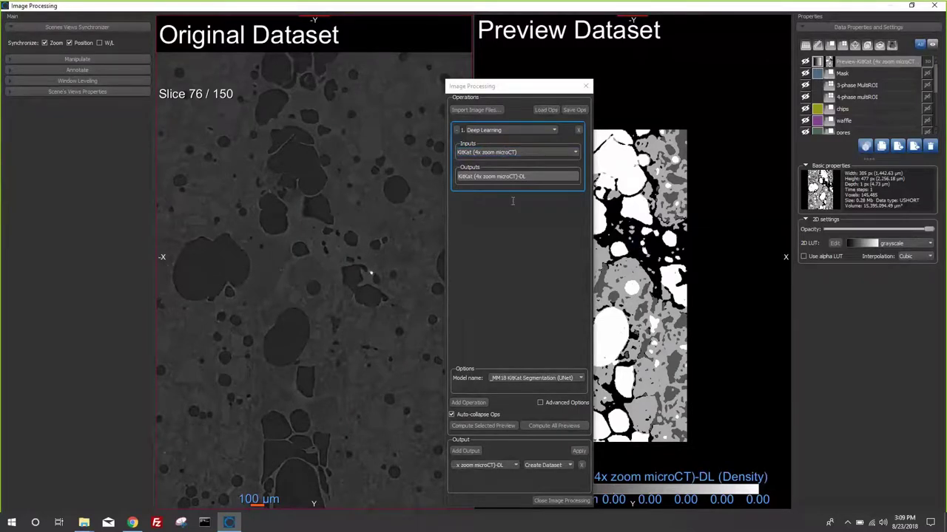
- Recheck the model list, keeping _MM18 KitKat Segmentation (UNet) selected
left_click(534, 379)
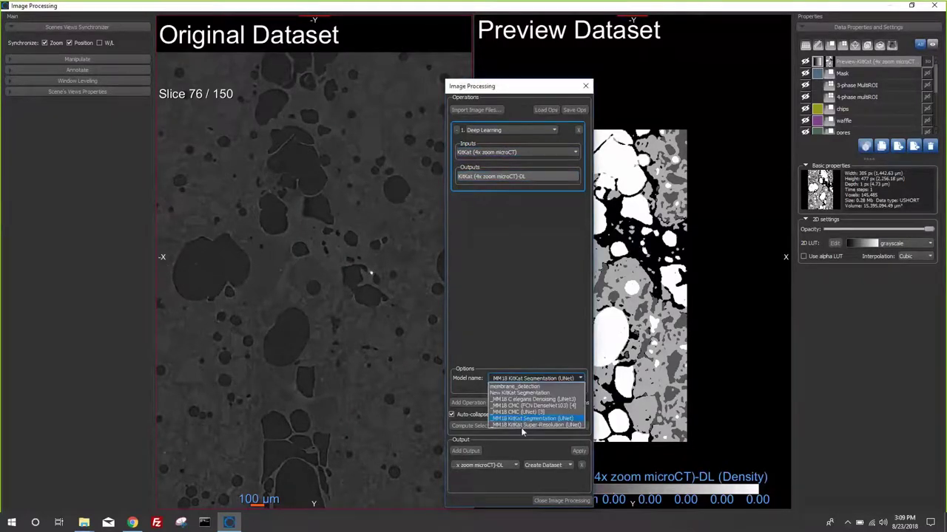
left_click(552, 330)
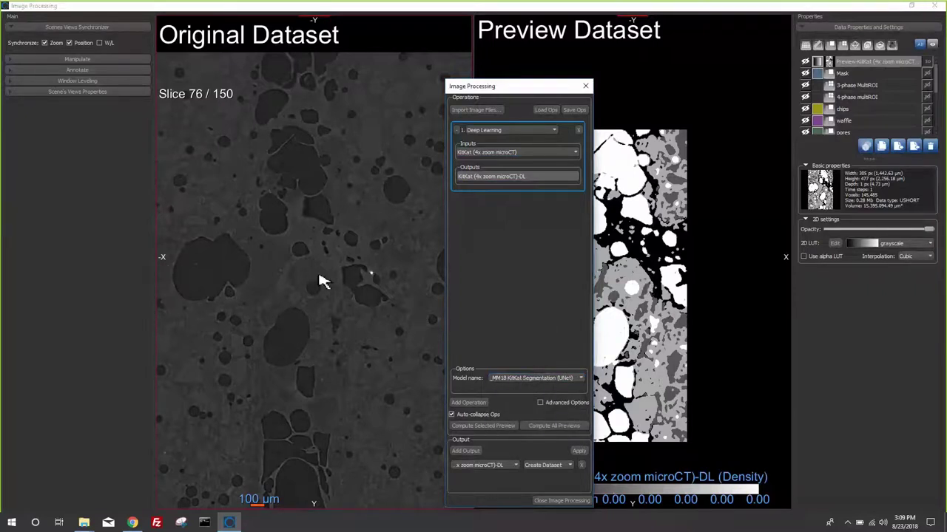
left_click(503, 153)
- Switch the input to CMC (synchrotron microCT) and check its CMC (synchrotron microCT)-DL output name
left_click(502, 175)
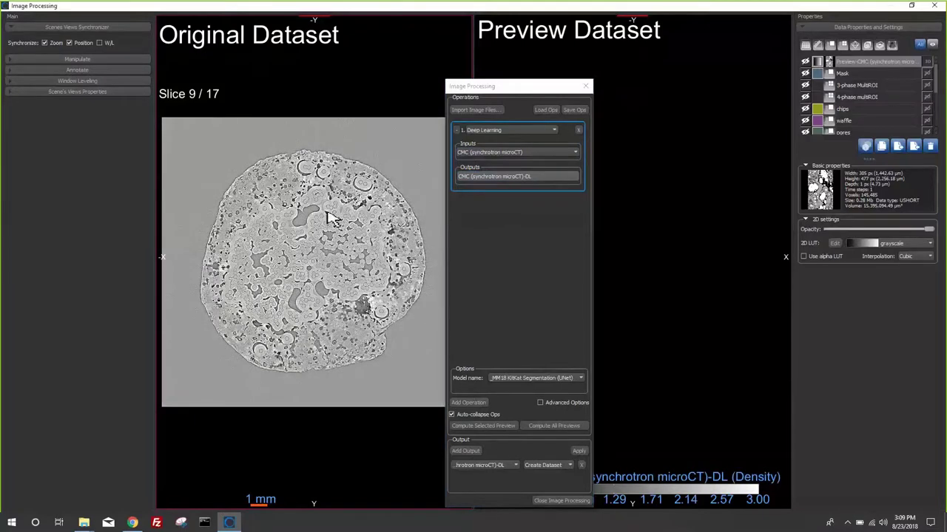
scroll(330, 244, "up", 5)
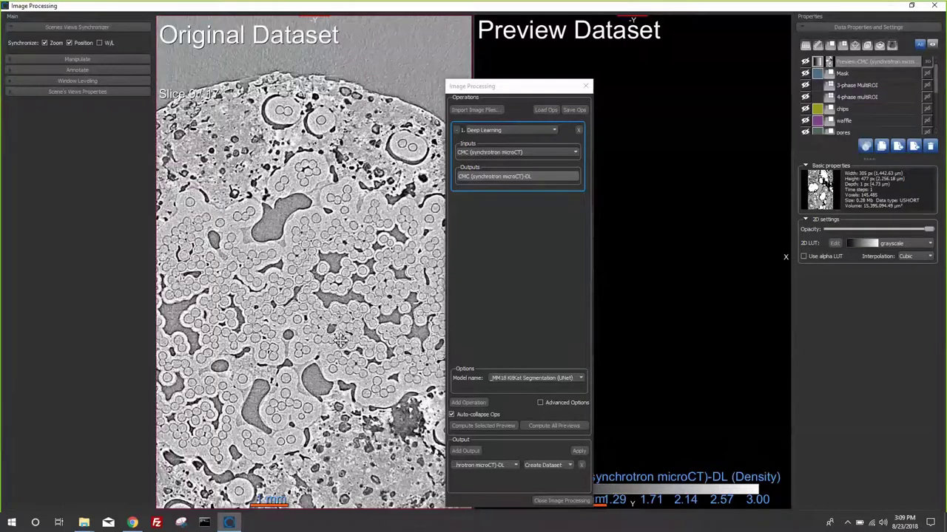
left_click_drag(340, 340, 372, 283)
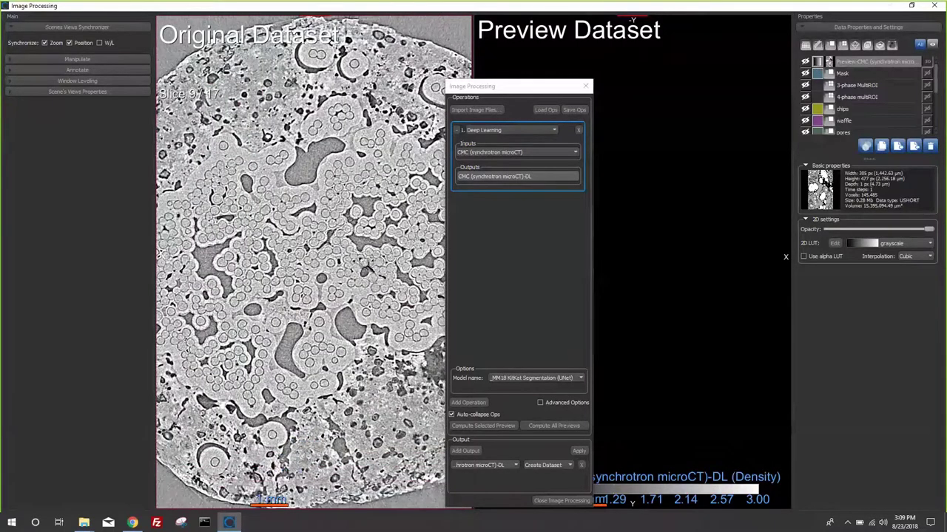
scroll(363, 307, "up", 3)
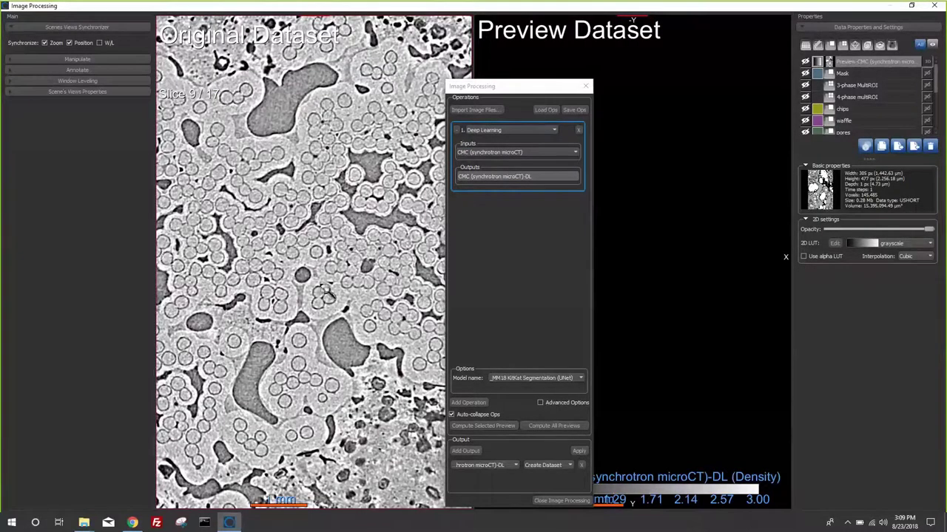
scroll(325, 291, "up", 3)
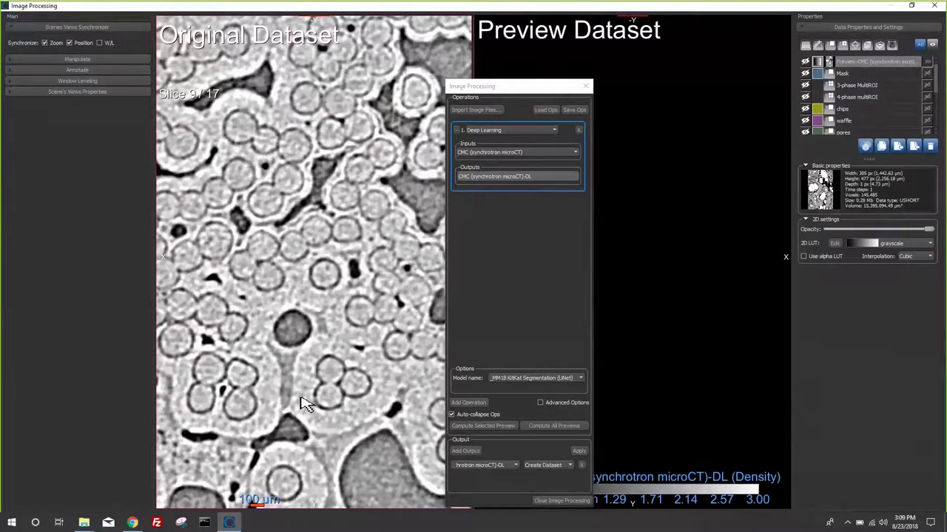
middle_click_drag(307, 405, 305, 373)
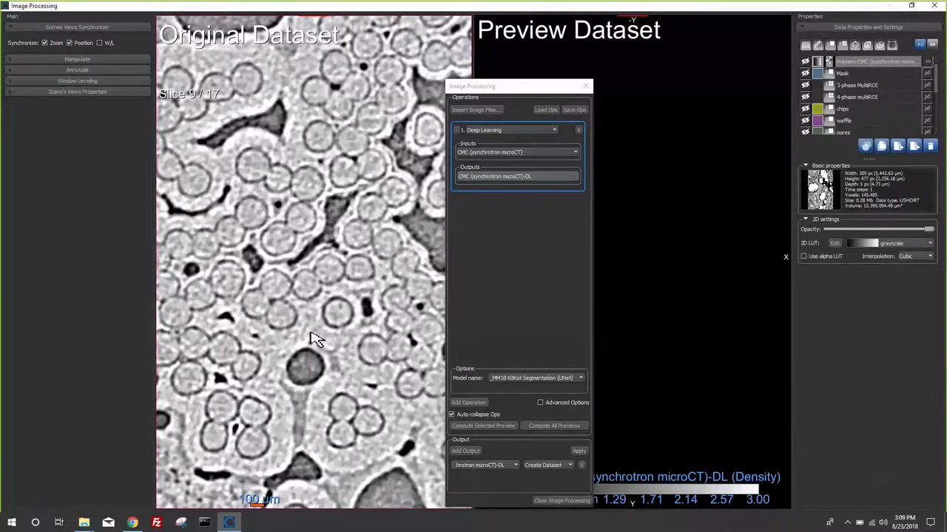
scroll(327, 337, "down", 5)
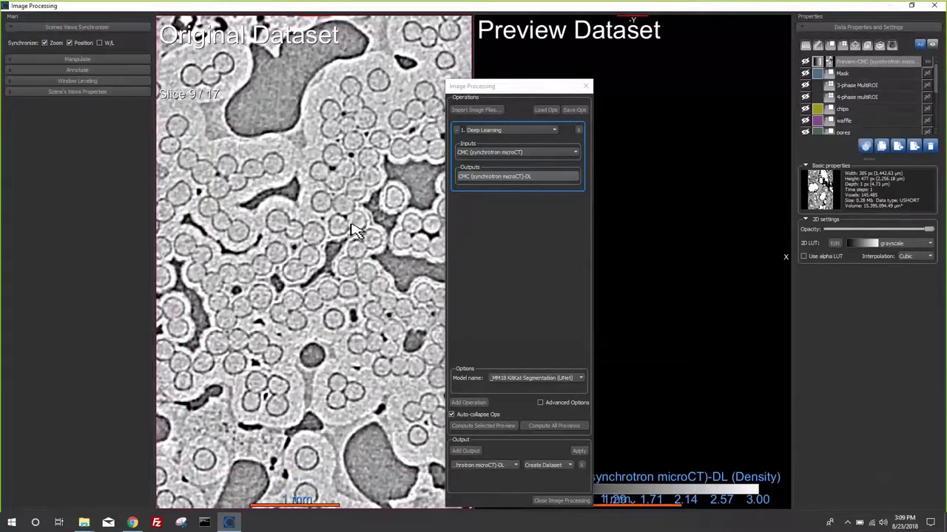
left_click(490, 184)
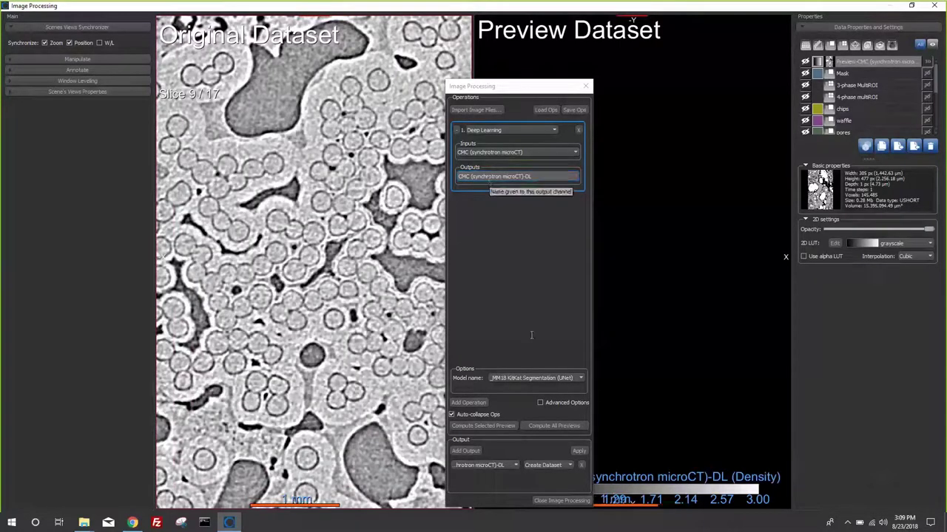
left_click(539, 379)
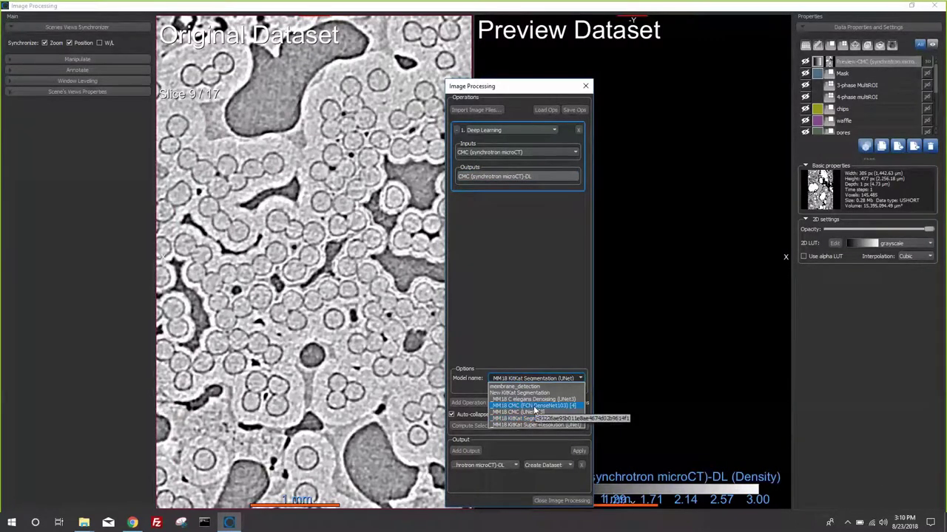
- Preview the CMC segmentation with _MM18 CMC (FCN DenseNet103) [4] and inspect it by zooming and panning
left_click(530, 406)
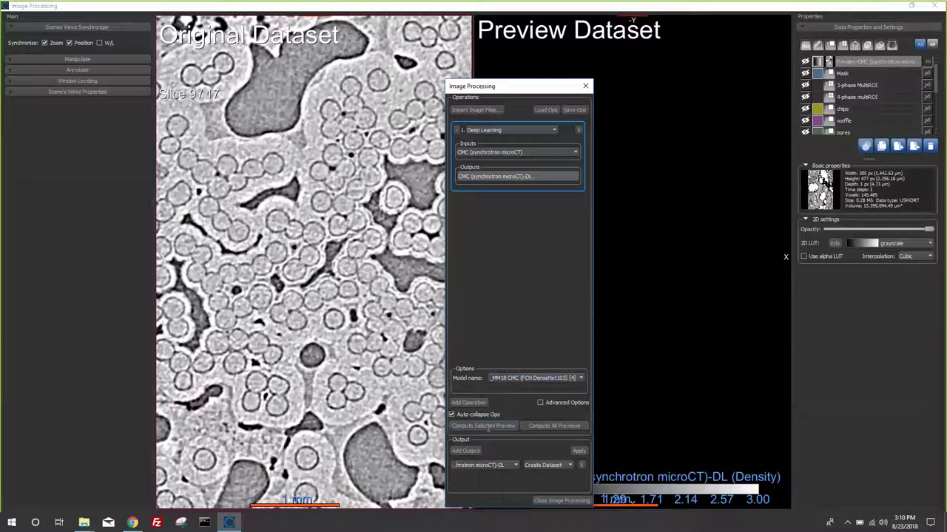
left_click(485, 427)
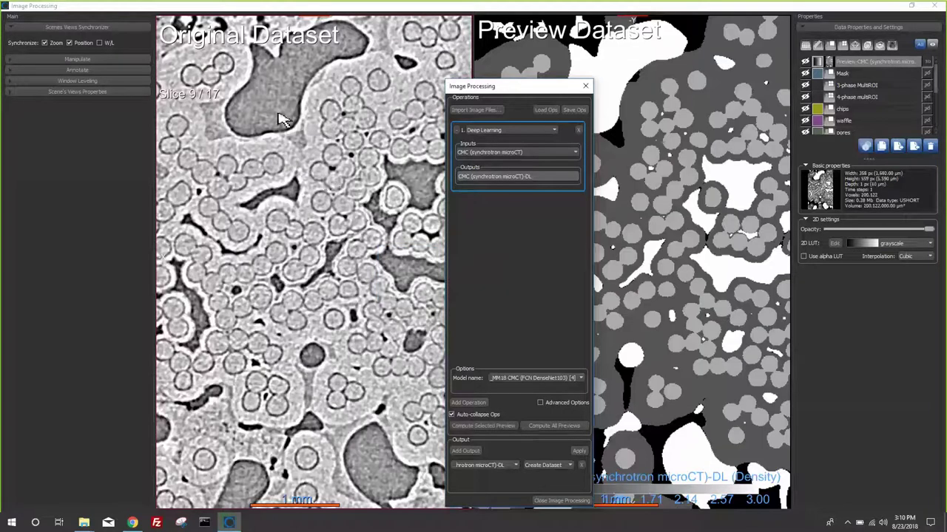
scroll(286, 313, "up", 3)
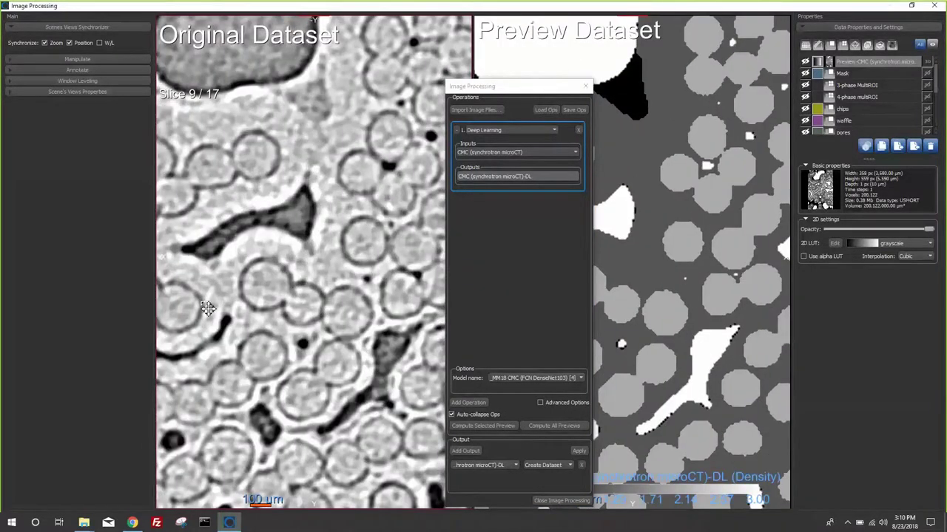
scroll(207, 312, "up", 2)
middle_click_drag(155, 321, 135, 326)
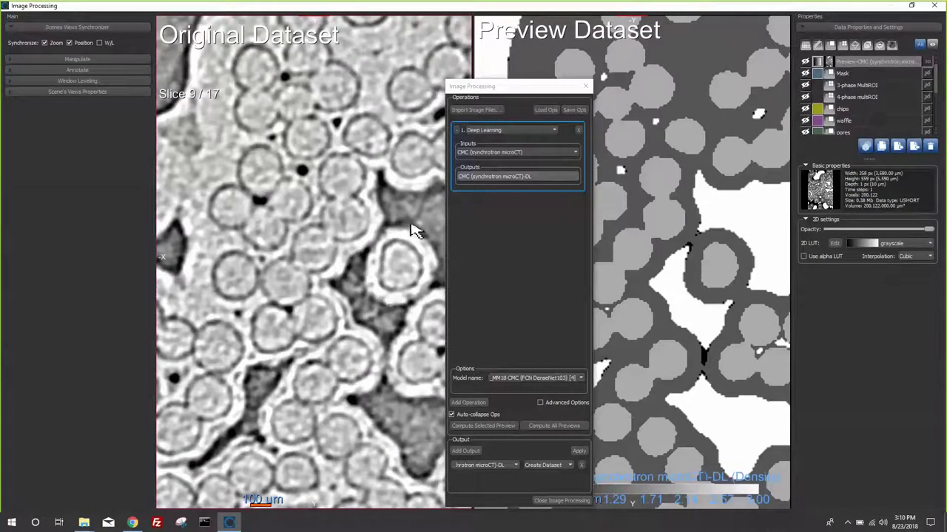
scroll(306, 155, "down", 5)
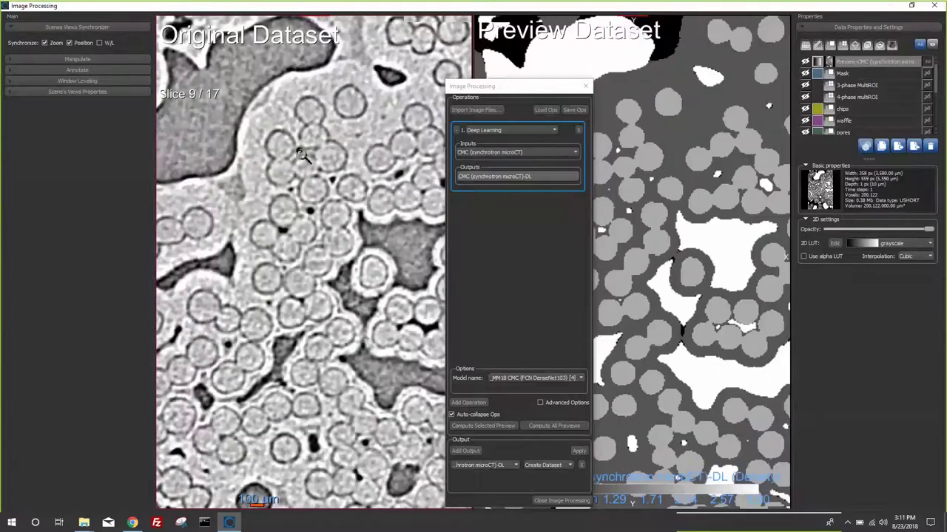
scroll(310, 277, "up", 2)
scroll(310, 277, "down", 2)
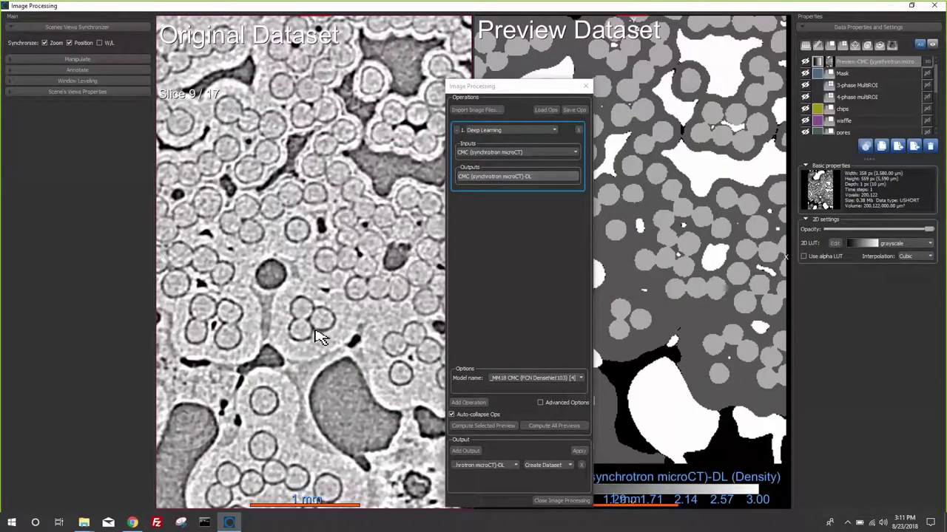
scroll(317, 274, "down", 3)
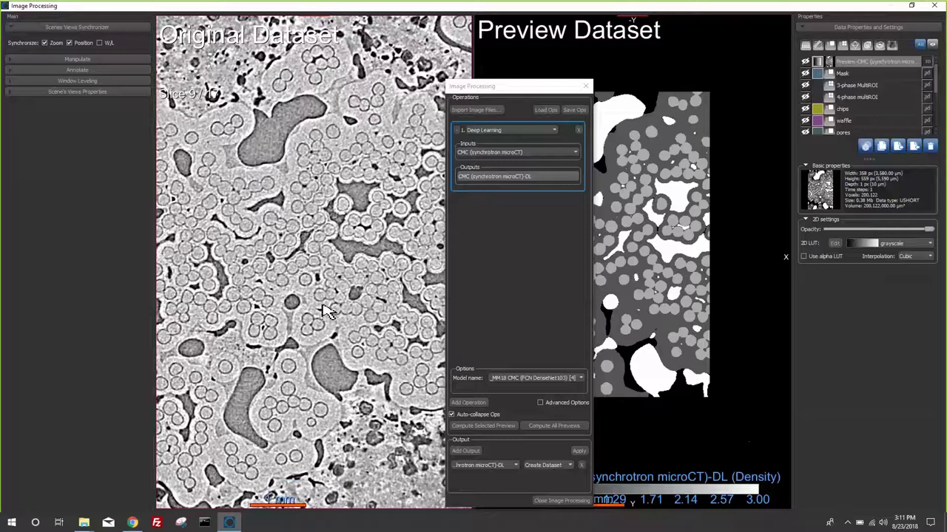
scroll(340, 311, "down", 2)
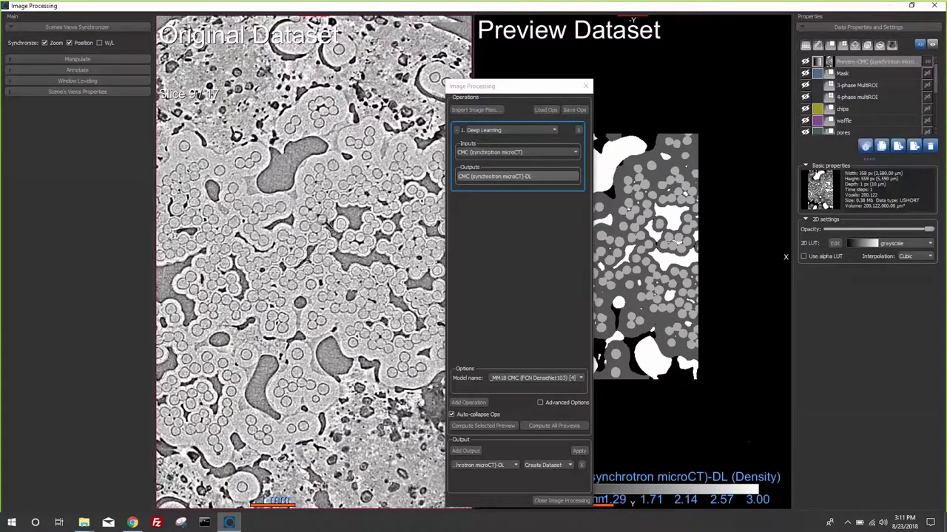
scroll(325, 222, "down", 3)
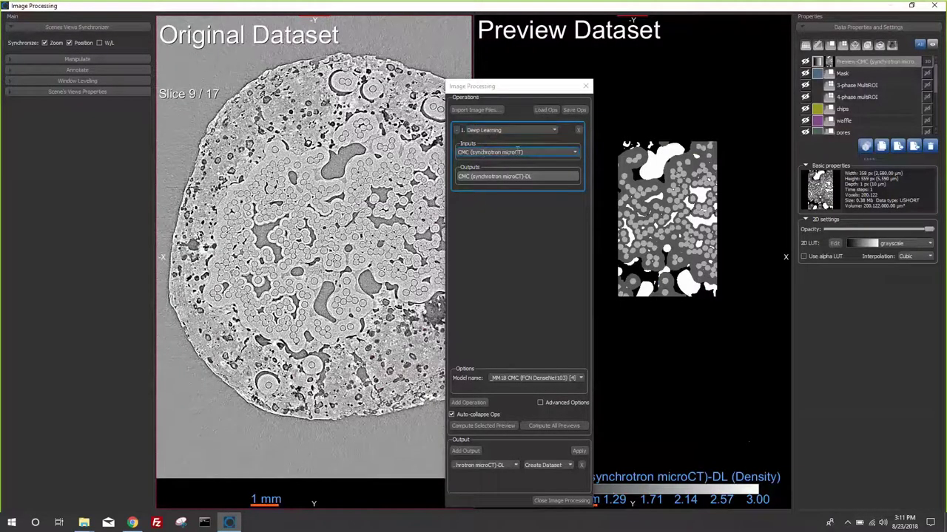
left_click(518, 152)
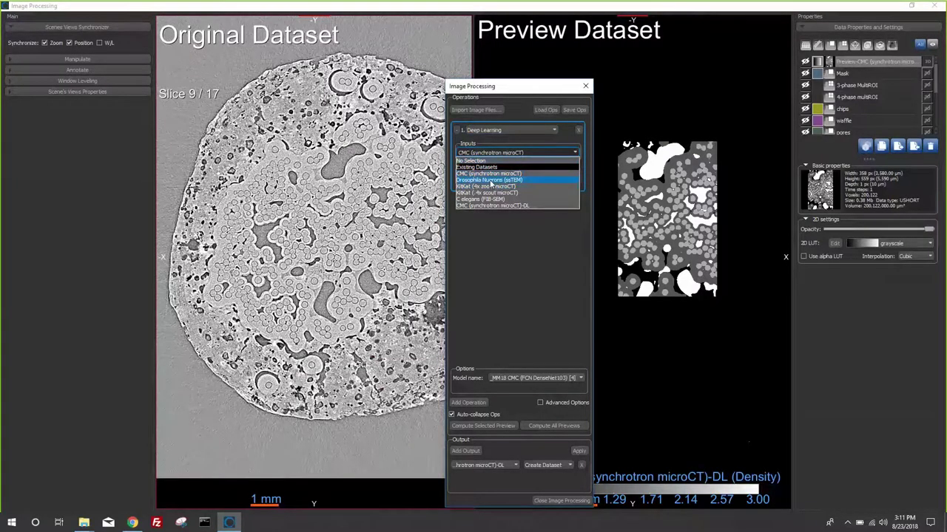
- Run a membrane_detection preview on the Drosophila Nuerons (ssTEM) dataset
left_click(488, 180)
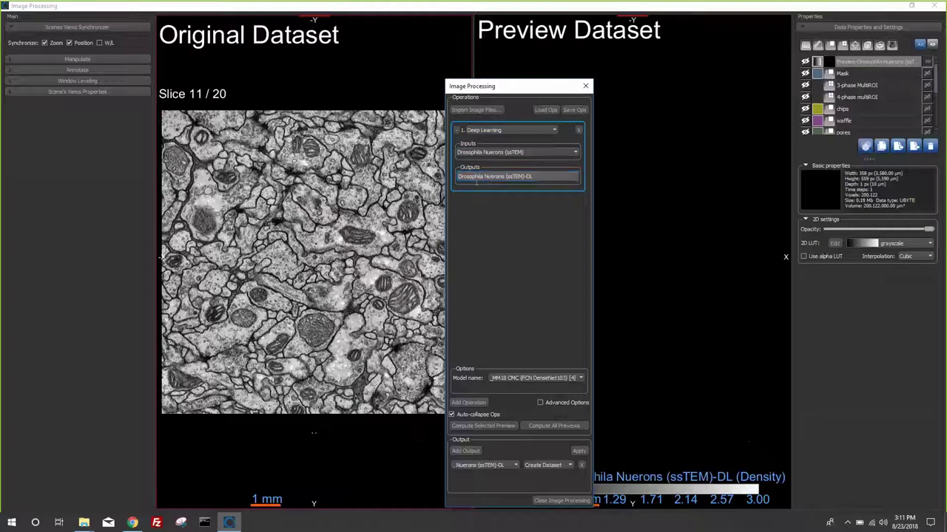
left_click(522, 378)
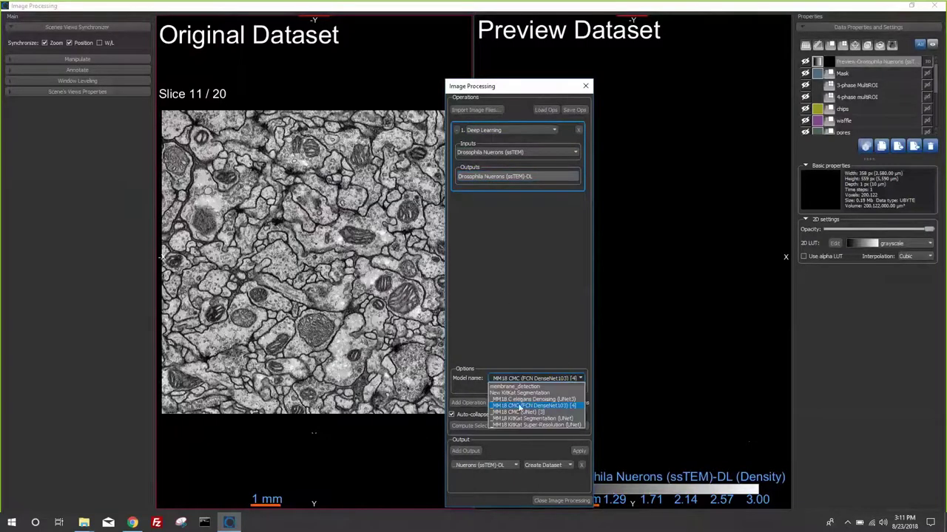
left_click(521, 386)
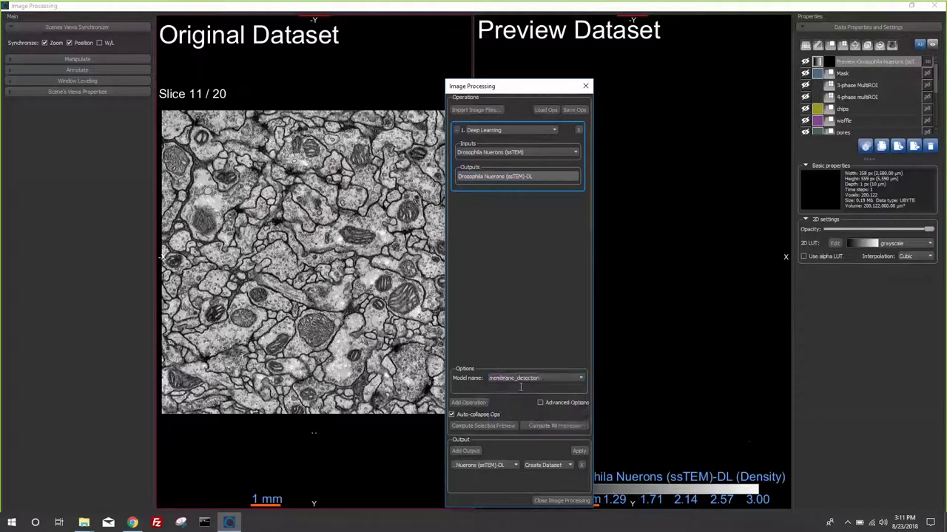
left_click(503, 427)
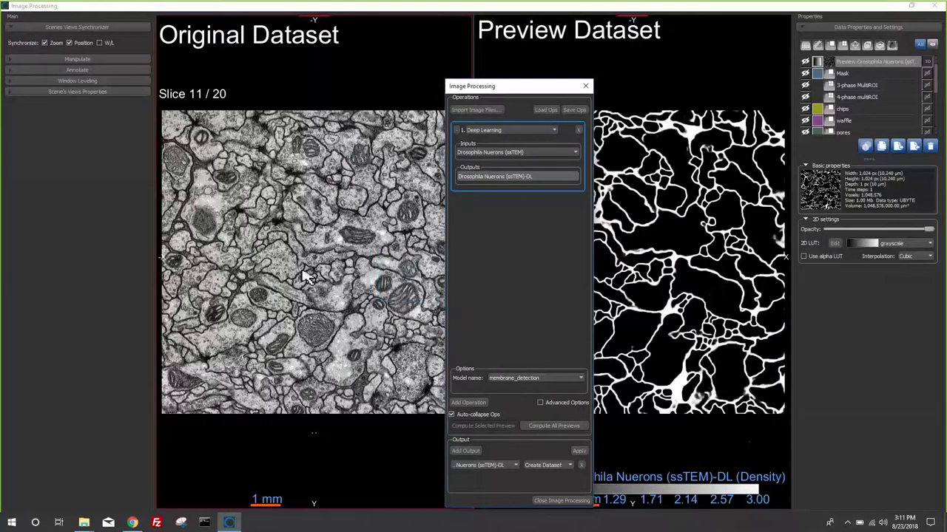
- Zoom and pan both views to inspect membranes and a mitochondrion, then switch to the slides
scroll(354, 226, "up", 5)
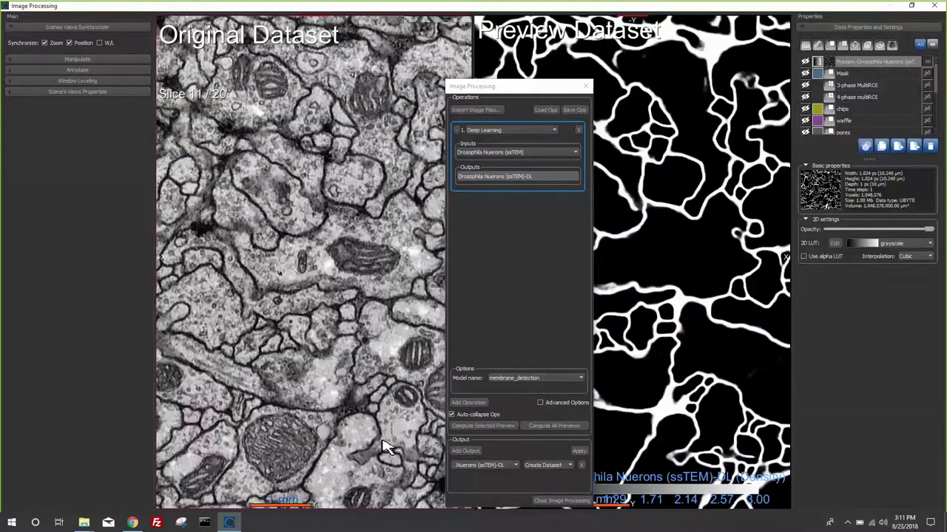
scroll(376, 237, "up", 4)
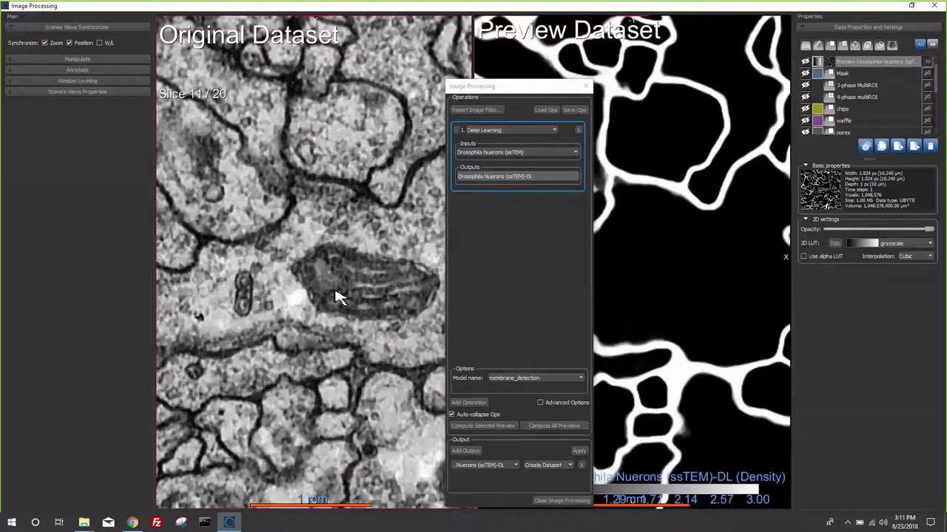
middle_click_drag(336, 297, 410, 184)
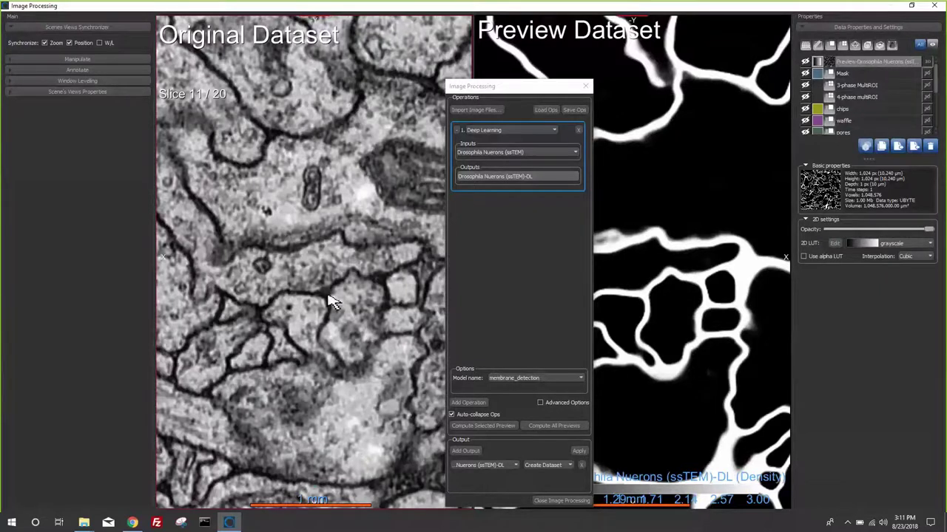
middle_click_drag(333, 302, 306, 342)
middle_click_drag(279, 259, 272, 183)
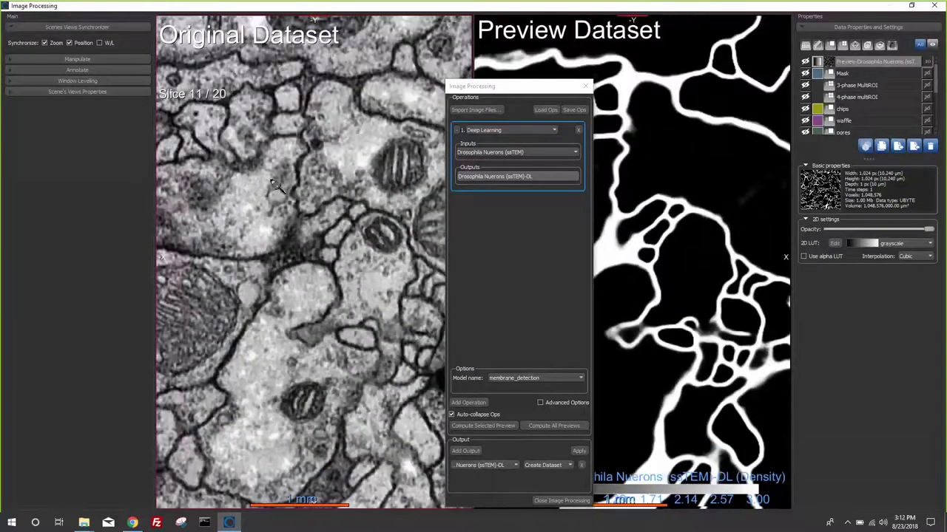
scroll(273, 296, "down", 6)
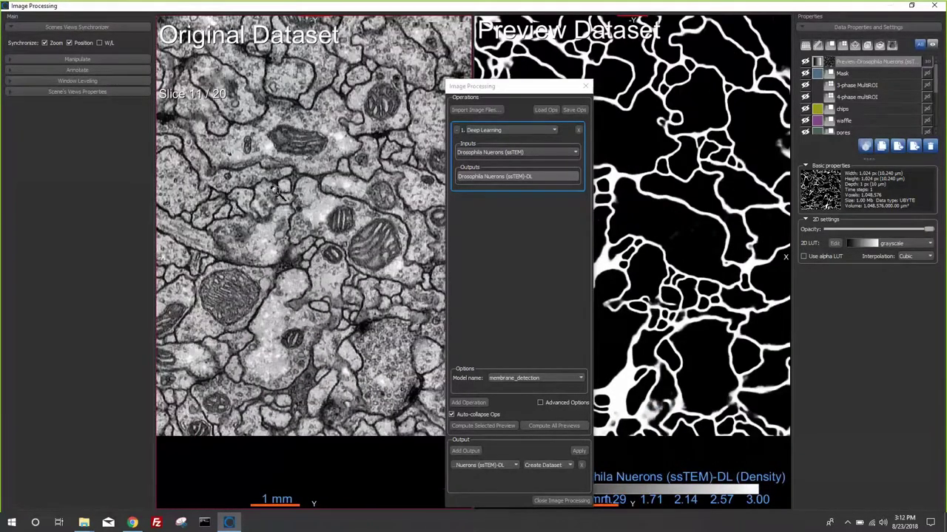
scroll(277, 190, "down", 1)
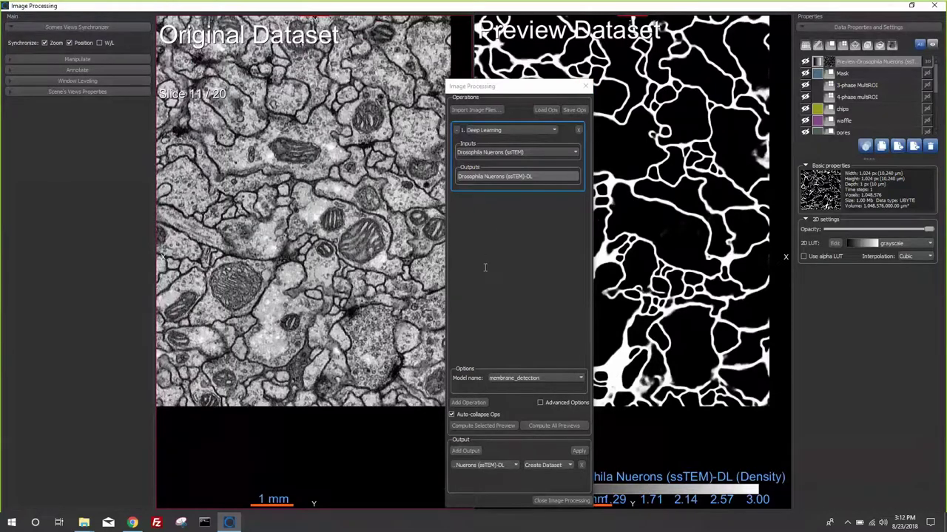
key("alt+Tab")
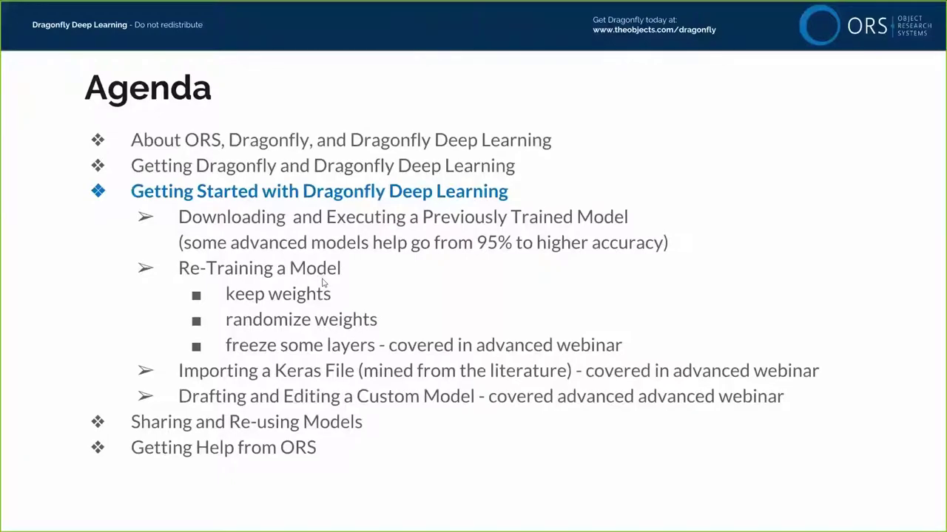
- Return from the Agenda slide to the Dragonfly window
key("alt+Tab")
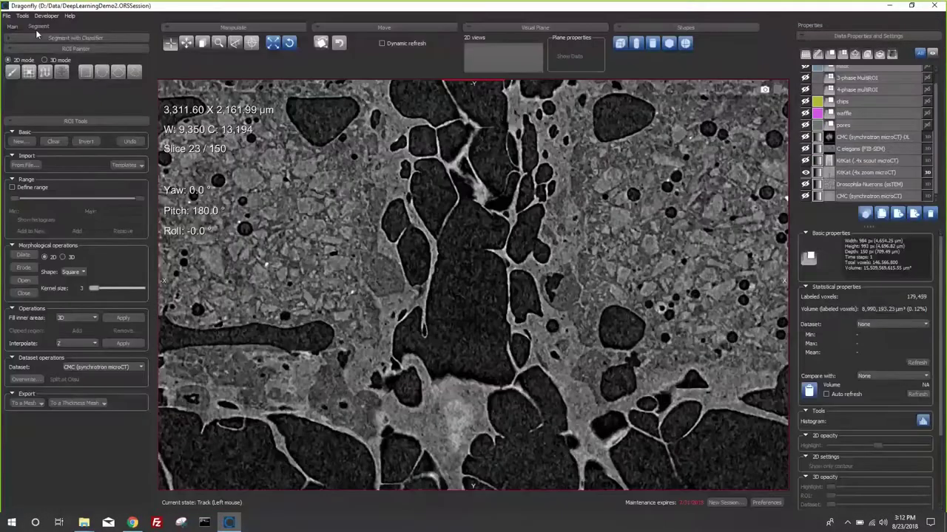
- Open the Deep Learning Trainer and select the _MM18 KitKat Super-Resolution (UNet) model
left_click(23, 16)
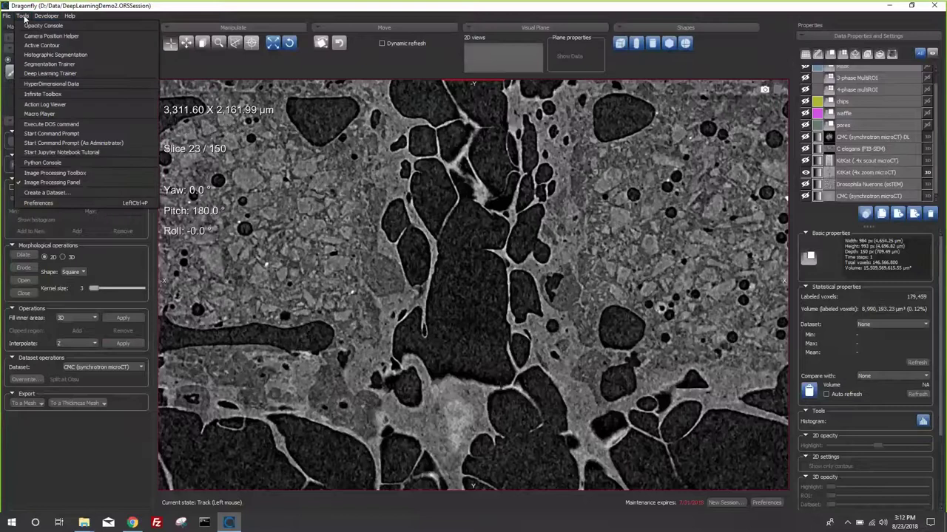
left_click(46, 74)
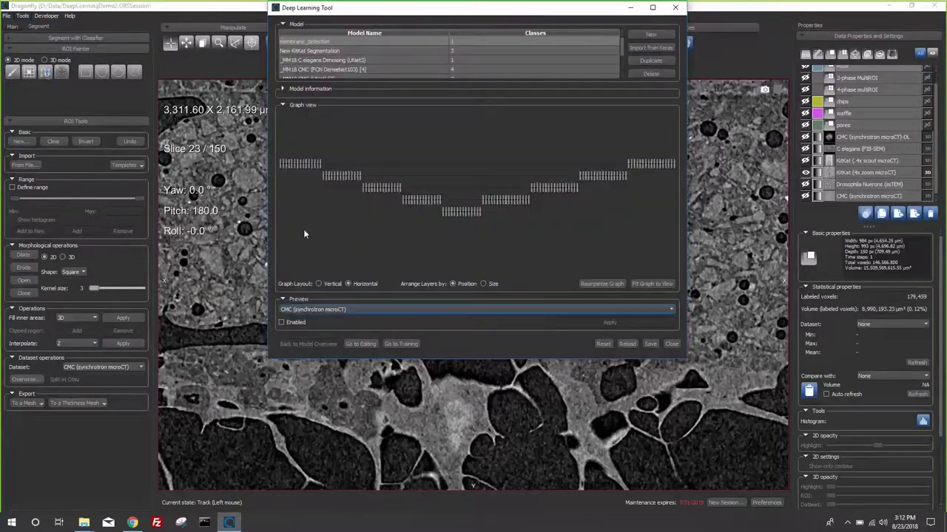
scroll(304, 74, "down", 1)
left_click(304, 75)
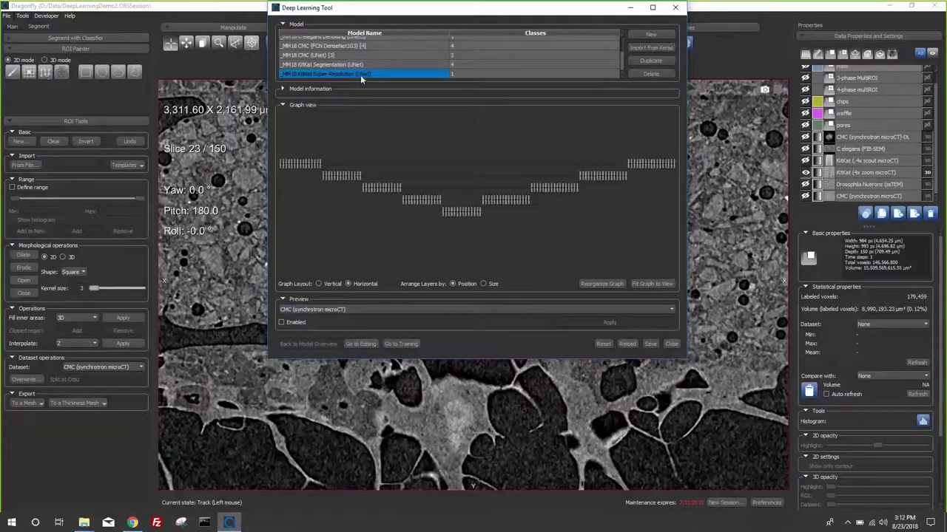
- Review the model's training inputs and parameters, return to Model Overview, and advance to the Training Data slide
left_click(400, 344)
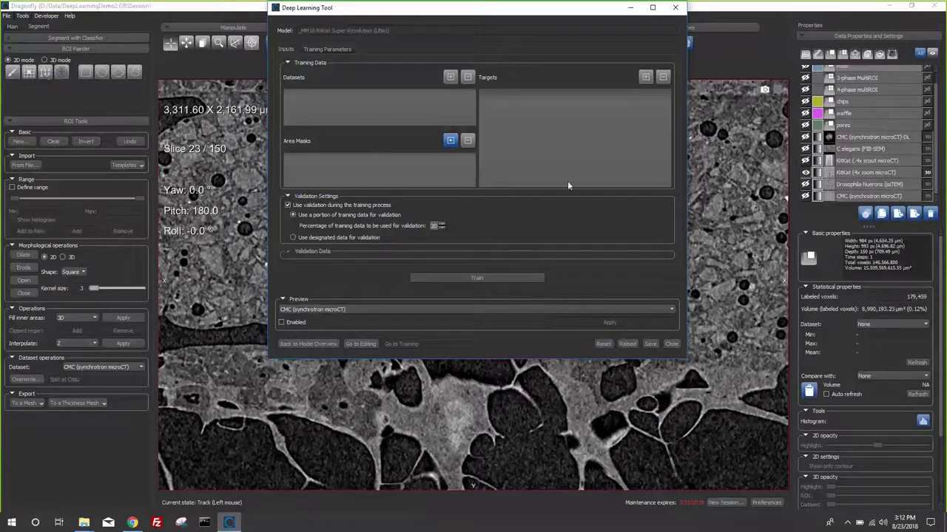
left_click(309, 48)
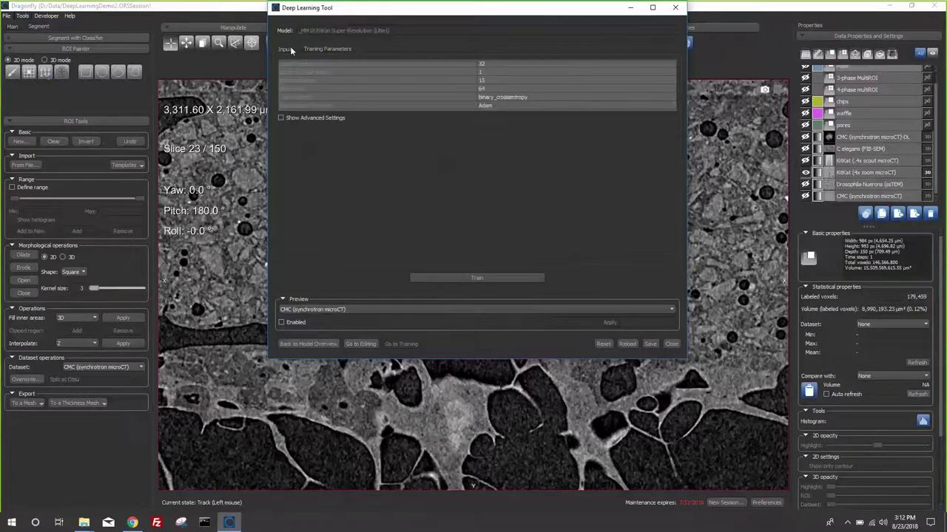
left_click(289, 49)
left_click(312, 344)
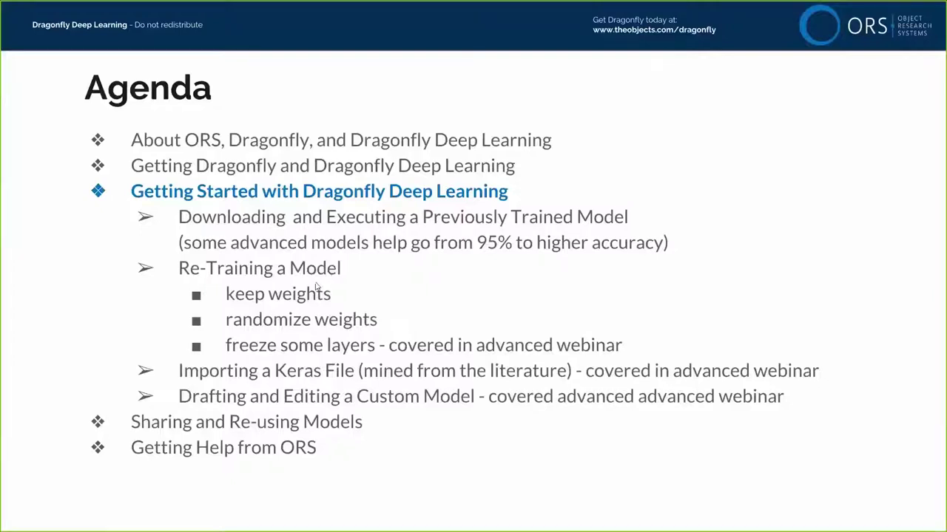
key("Right")
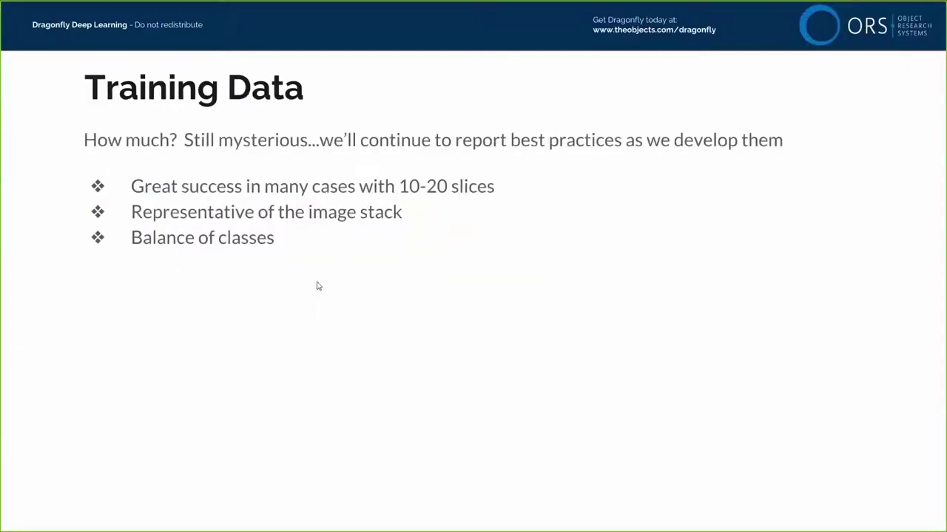